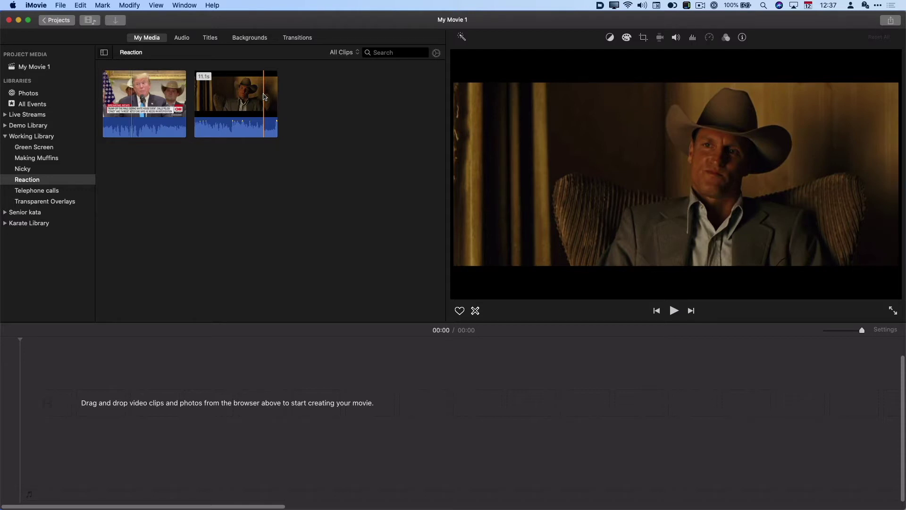
Mark a range in the middle of the Stable Trump clip and rate it as a favorite
{"action": "left_click", "coordinate": [147, 93]}
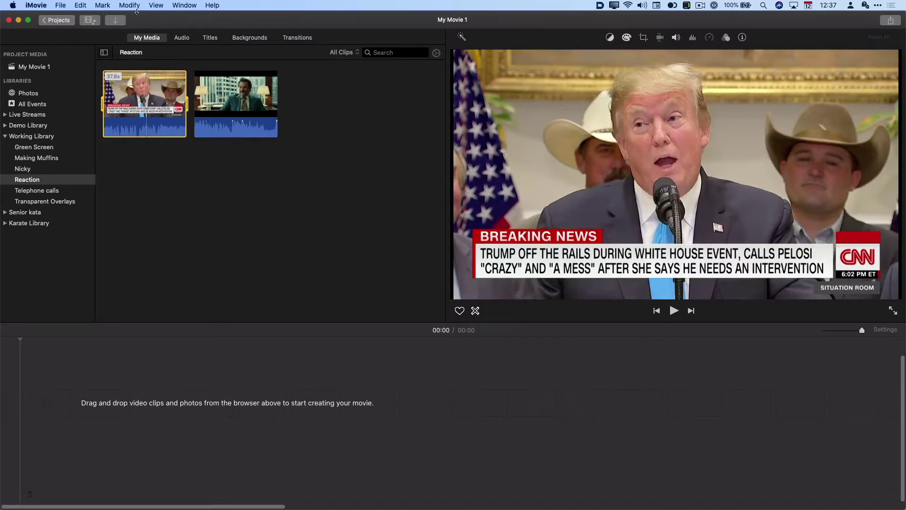
{"action": "left_click", "coordinate": [104, 5]}
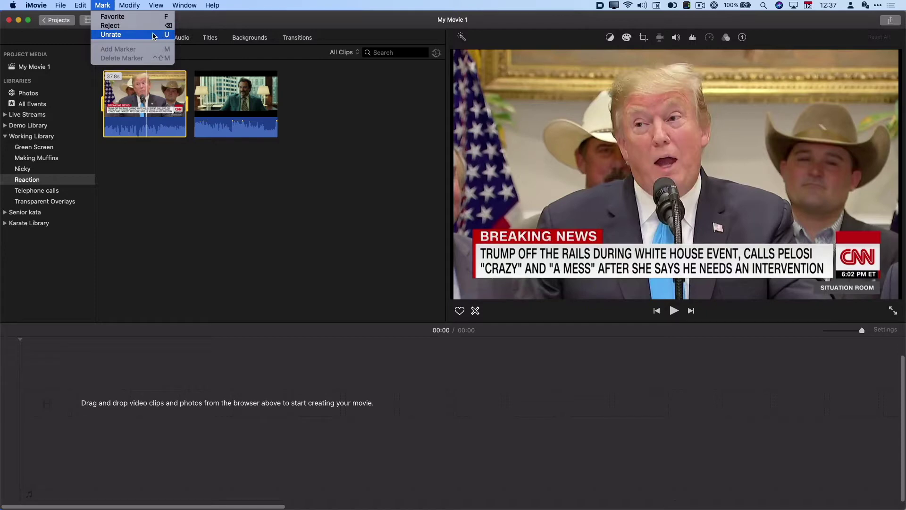
{"action": "left_click", "coordinate": [102, 5]}
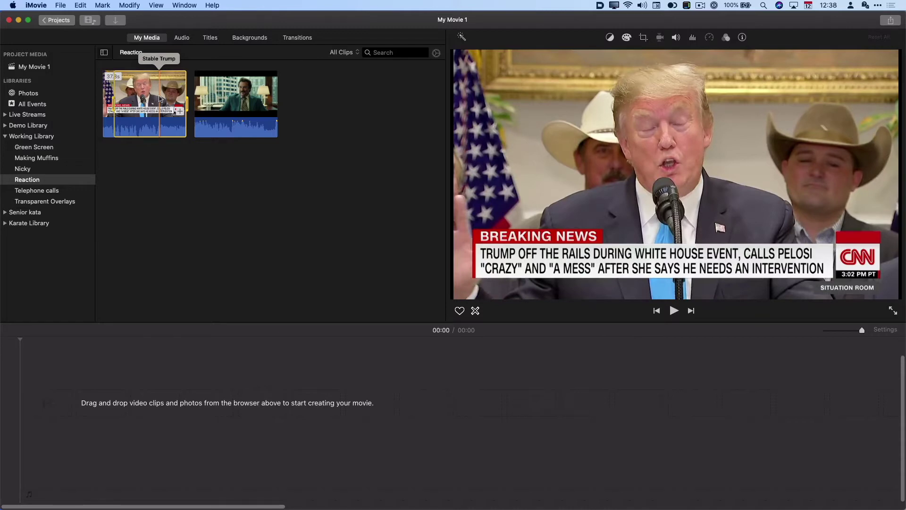
{"action": "left_click_drag", "start_coordinate": [160, 98], "coordinate": [160, 98]}
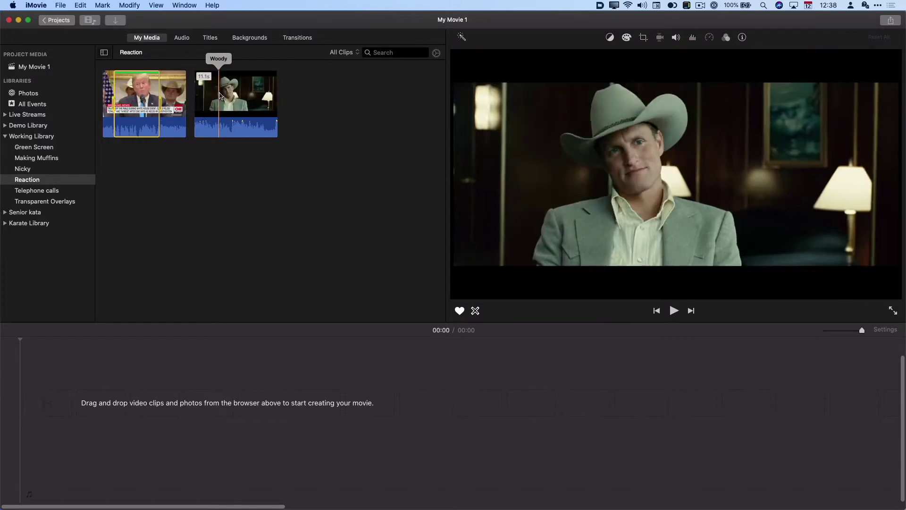
Mark the range of the Woody clip showing the man in the light cowboy hat and rate it as a favorite
{"action": "left_click", "coordinate": [220, 96]}
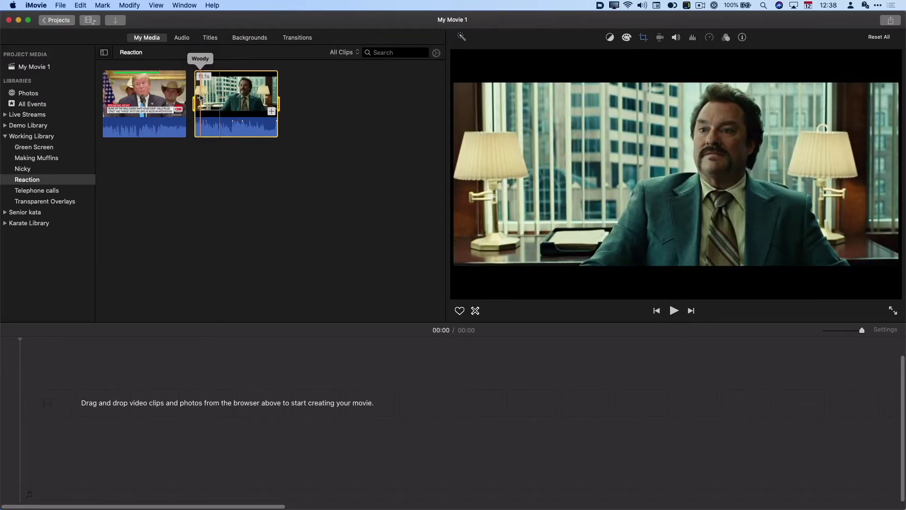
{"action": "key", "text": "i"}
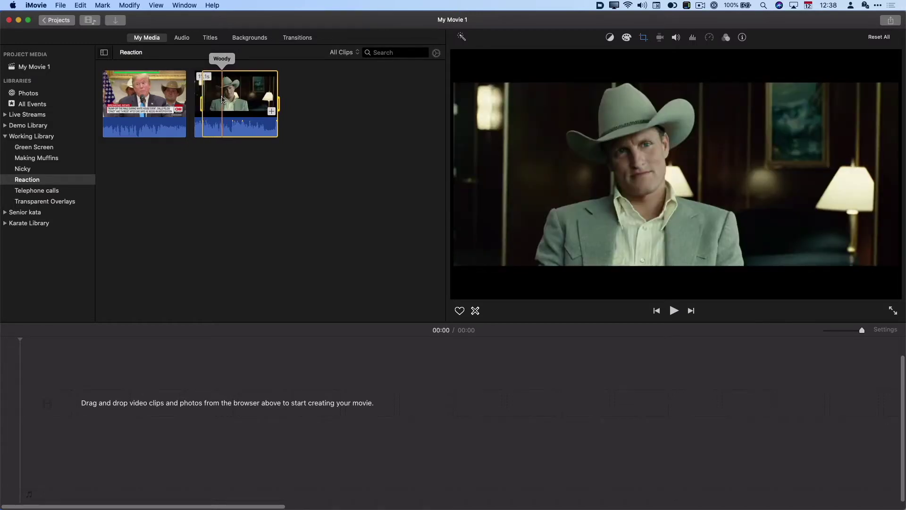
{"action": "key", "text": "o"}
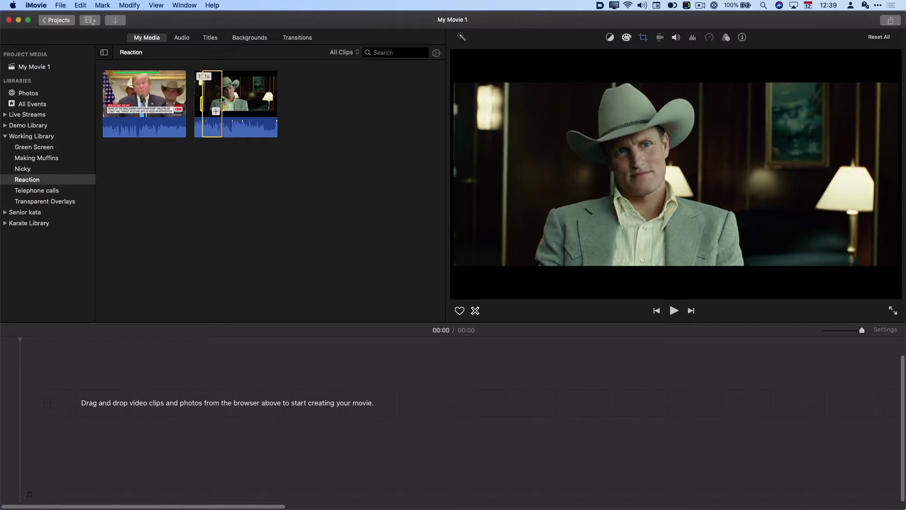
{"action": "key", "text": "f"}
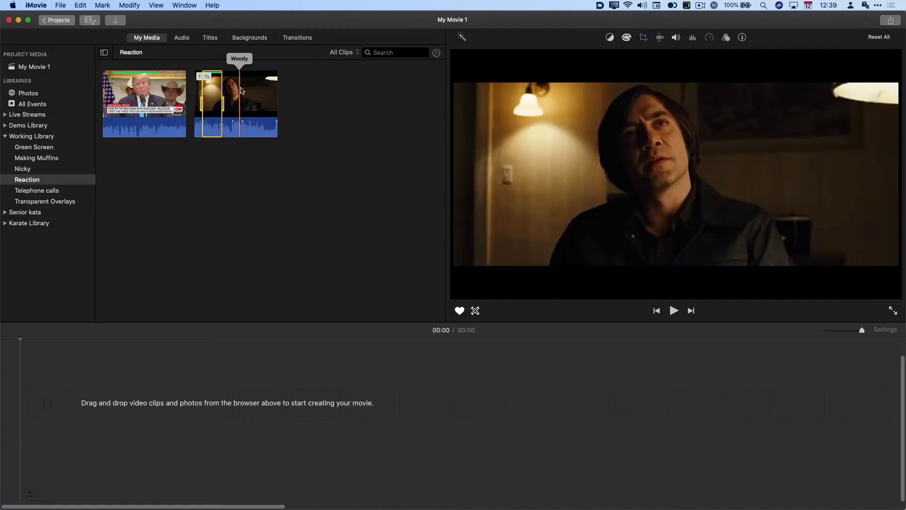
Rate the second cowboy shot in the Woody clip, where he sits in the dark wicker chair, as a favorite
{"action": "left_click", "coordinate": [246, 93]}
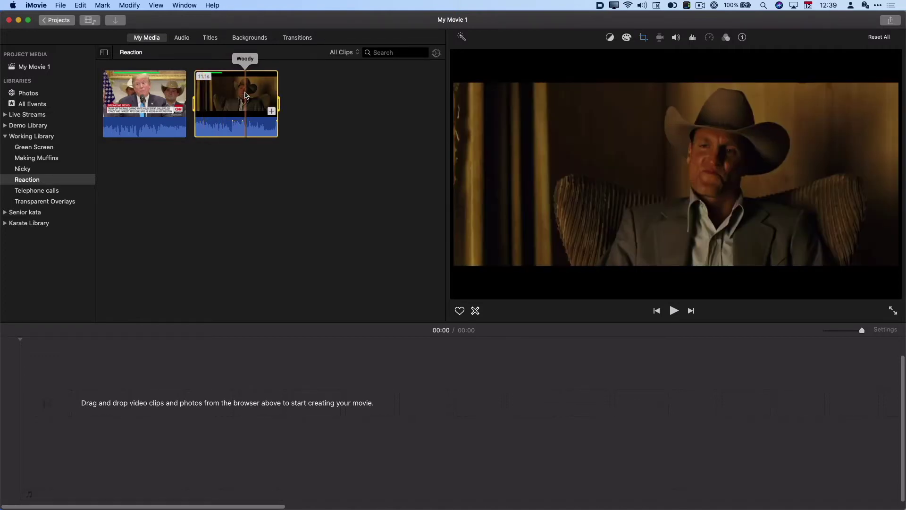
{"action": "left_click", "coordinate": [245, 96]}
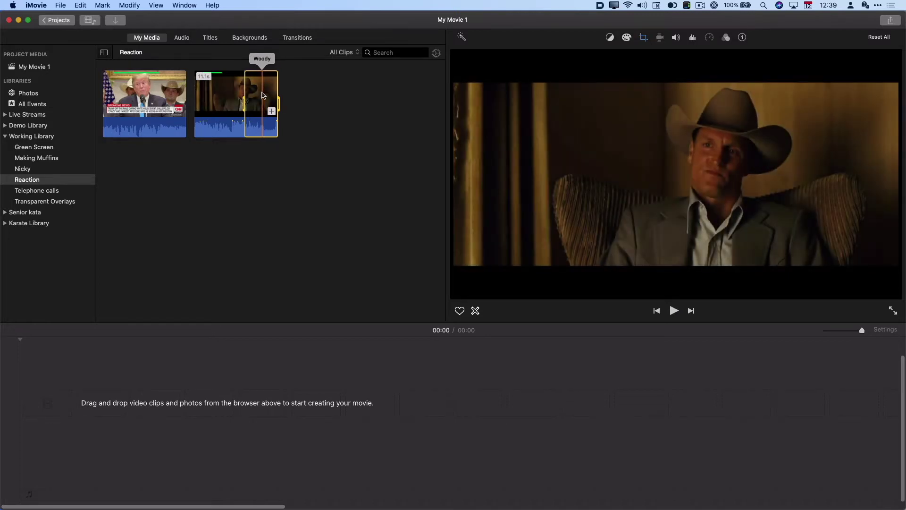
{"action": "left_click", "coordinate": [263, 95], "text": "shift"}
{"action": "left_click", "coordinate": [263, 173]}
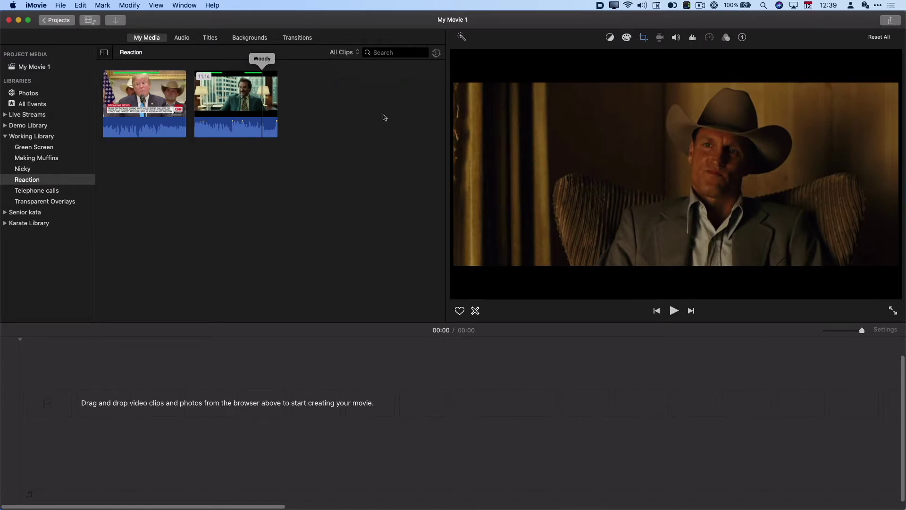
Filter the Reaction event to Favorites to review the marked ranges, and return to showing All Clips
{"action": "left_click", "coordinate": [338, 54]}
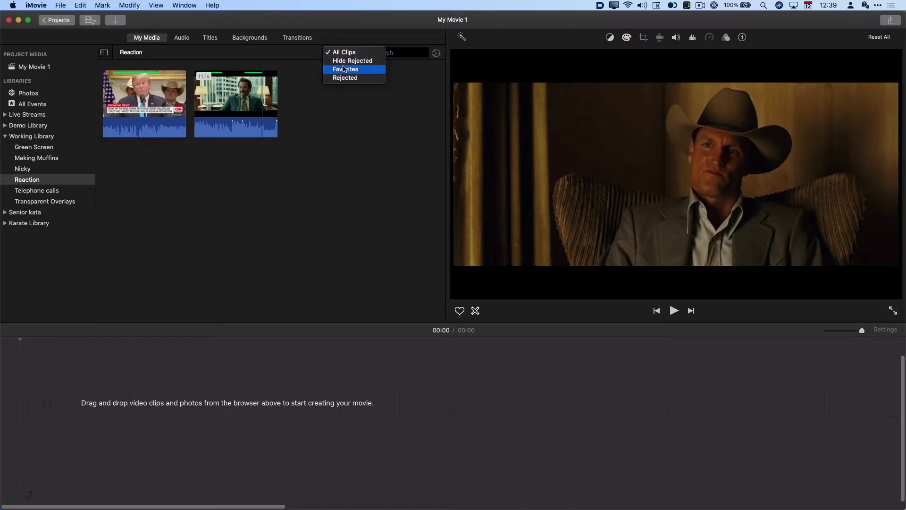
{"action": "left_click", "coordinate": [346, 70]}
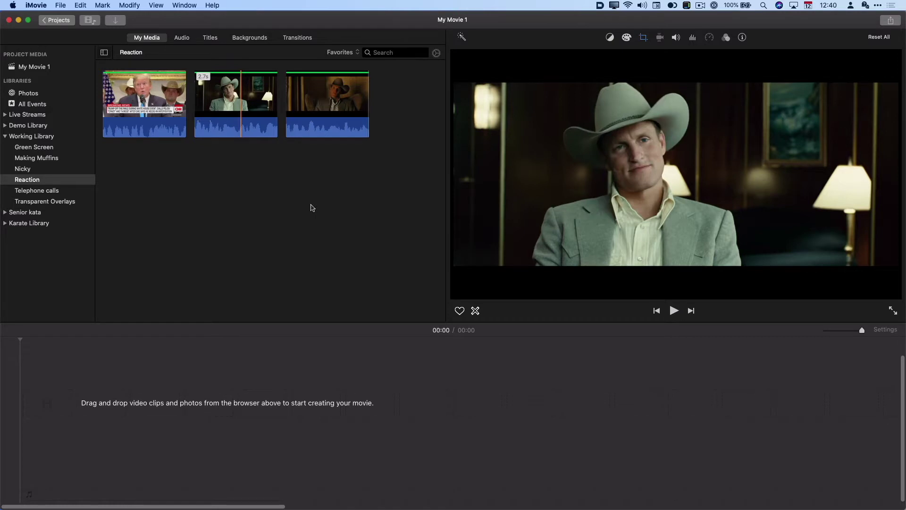
{"action": "left_click", "coordinate": [340, 52]}
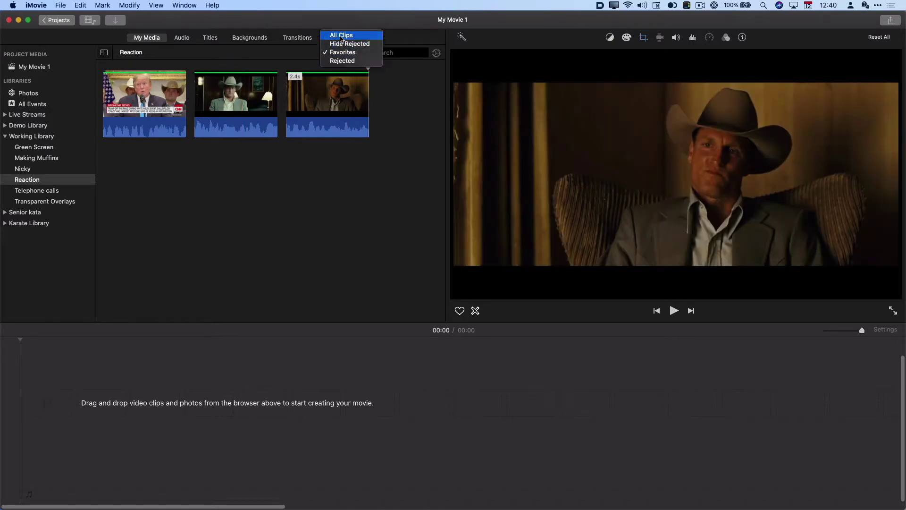
{"action": "left_click", "coordinate": [340, 35]}
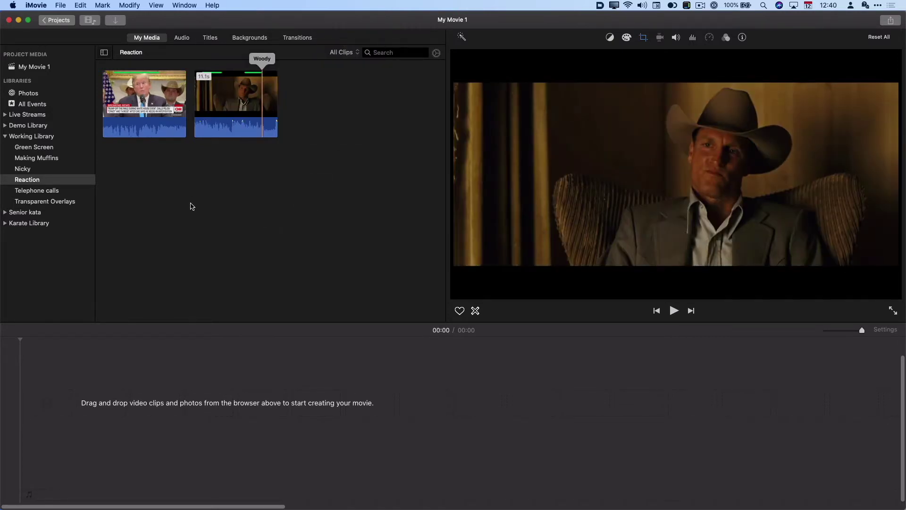
Reject the unwanted sections of the Stable Trump clip before and after its favorite range
{"action": "left_click", "coordinate": [165, 93]}
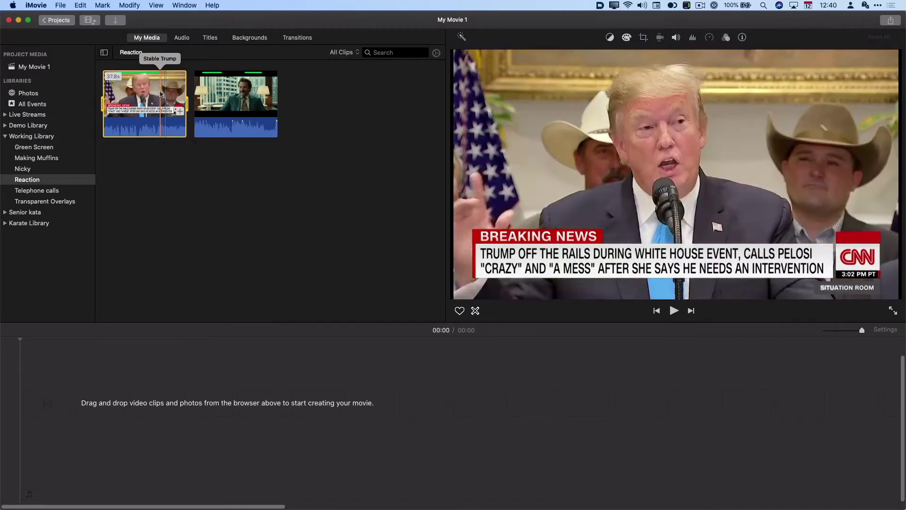
{"action": "left_click", "coordinate": [160, 93]}
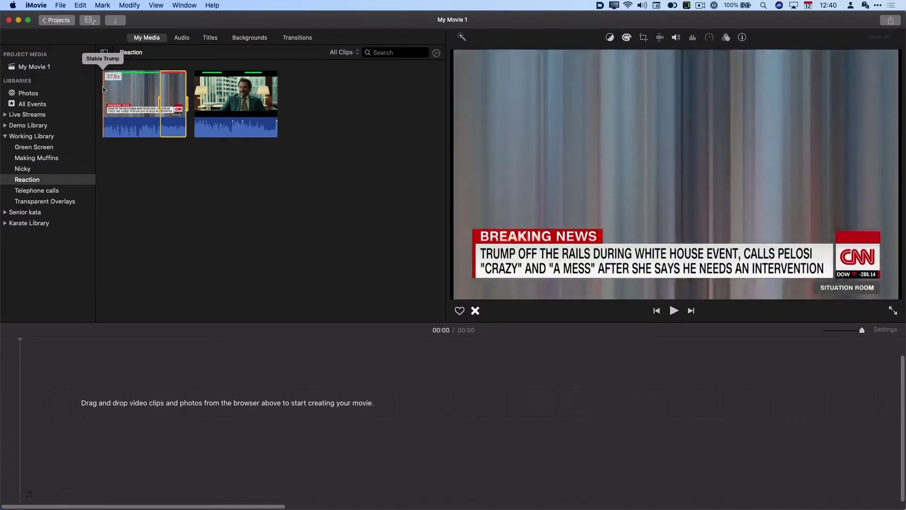
{"action": "left_click", "coordinate": [104, 89]}
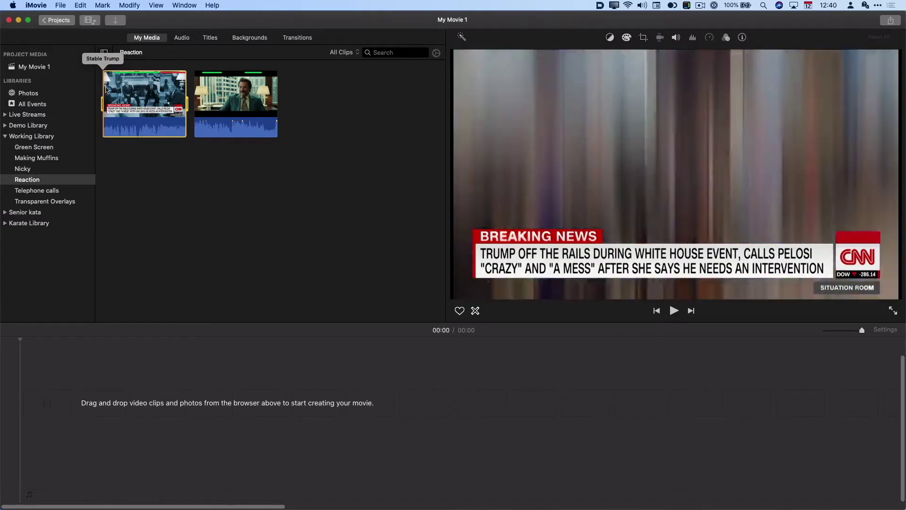
{"action": "left_click", "coordinate": [112, 87]}
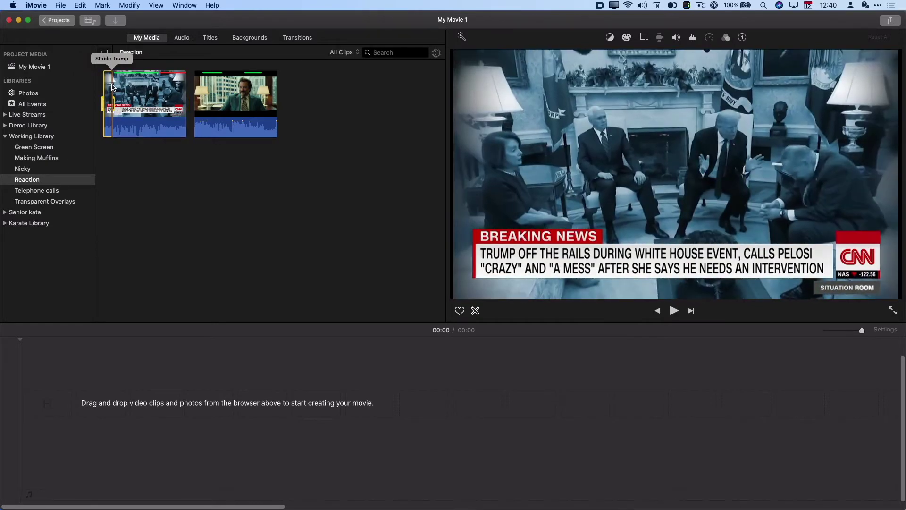
{"action": "key", "text": "Delete"}
{"action": "left_click", "coordinate": [168, 180]}
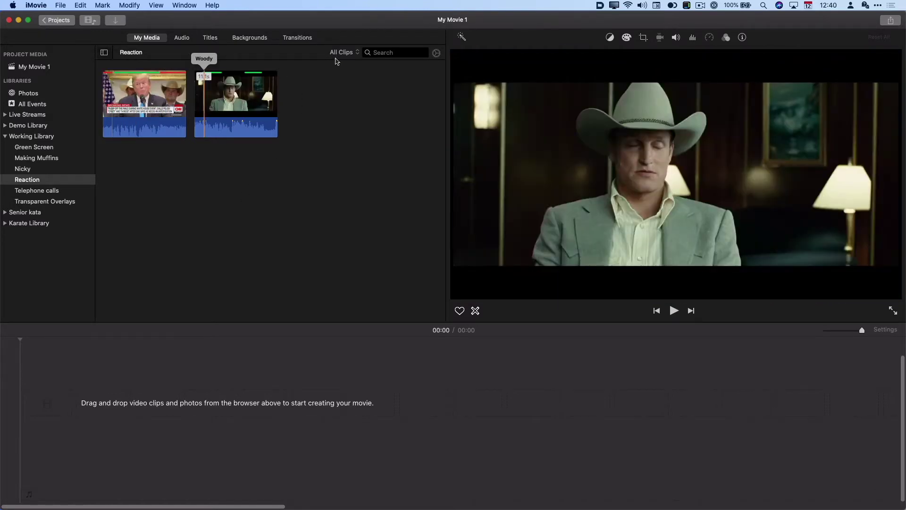
Check the event's clips with the Hide Rejected and Rejected filters, and set the browser to show only Favorites
{"action": "left_click", "coordinate": [343, 53]}
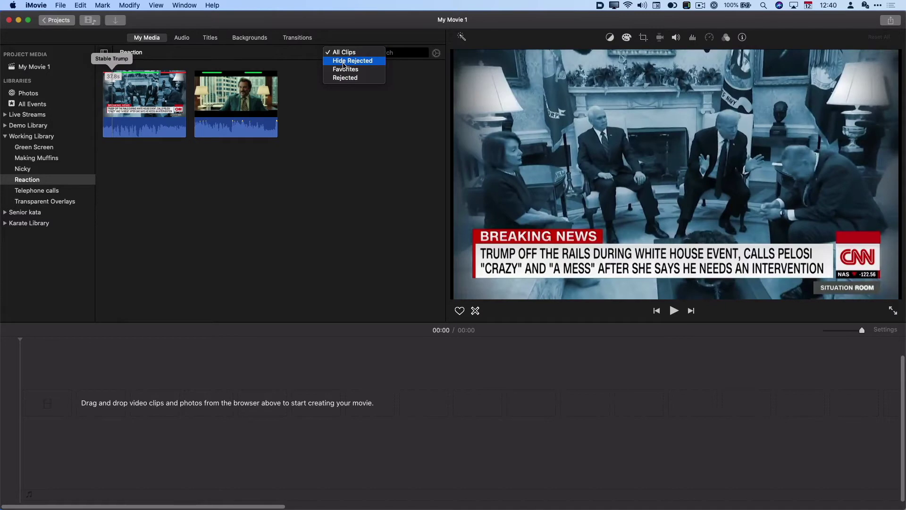
{"action": "left_click", "coordinate": [343, 63]}
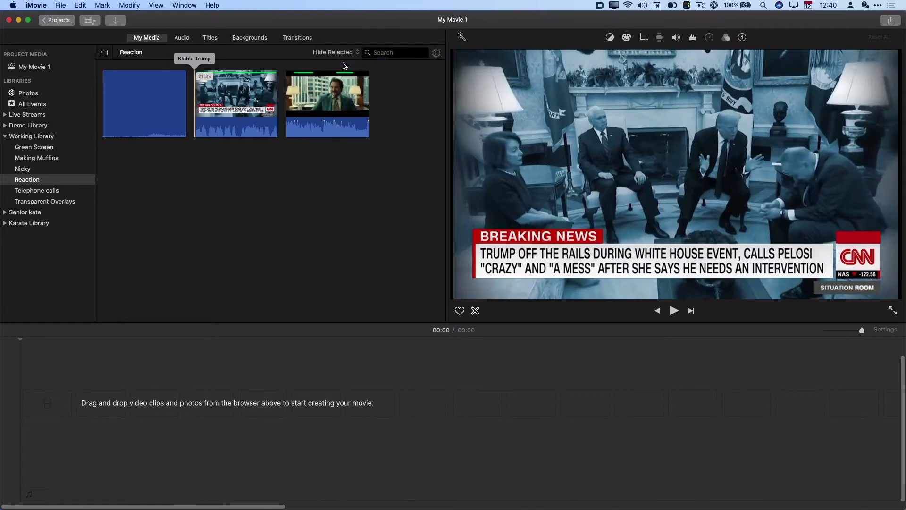
{"action": "left_click", "coordinate": [137, 87]}
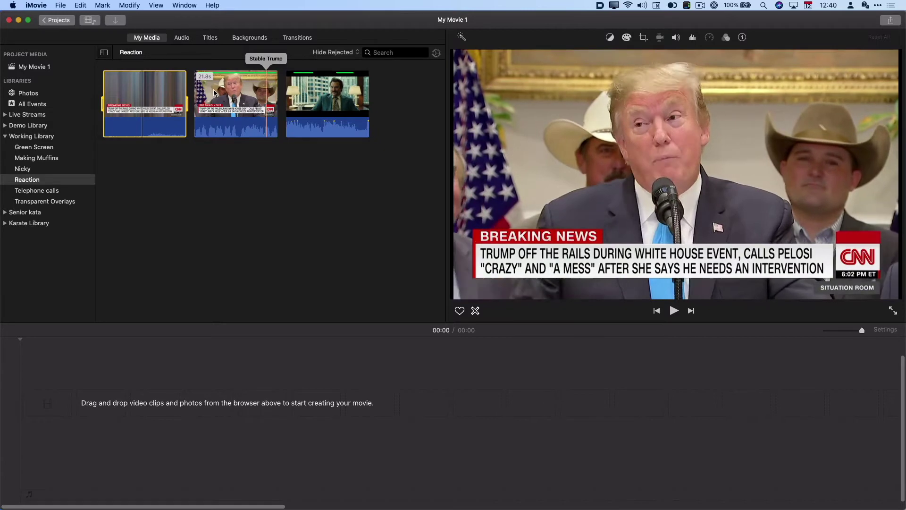
{"action": "left_click", "coordinate": [346, 56]}
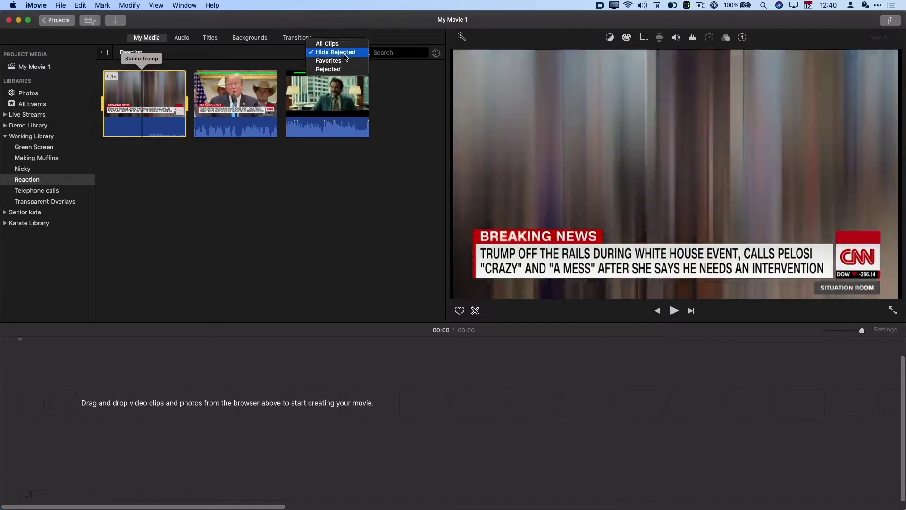
{"action": "left_click", "coordinate": [344, 70]}
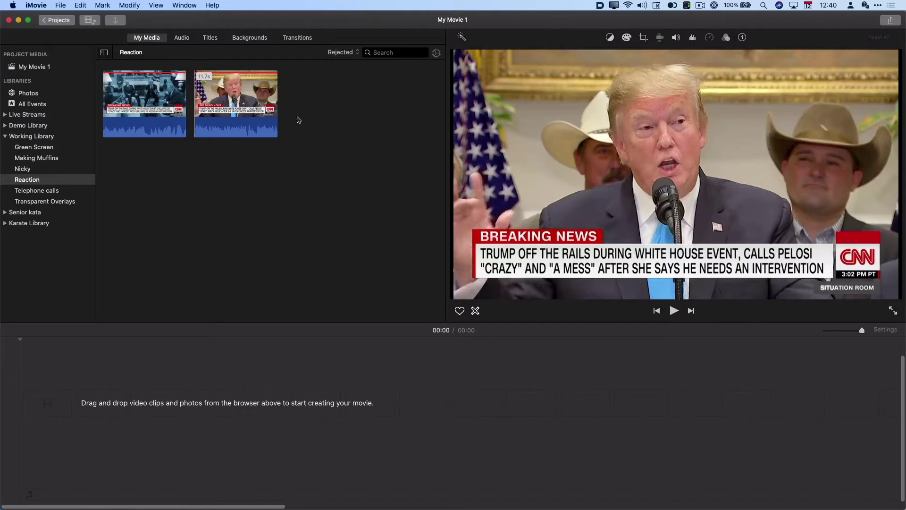
{"action": "left_click", "coordinate": [340, 53]}
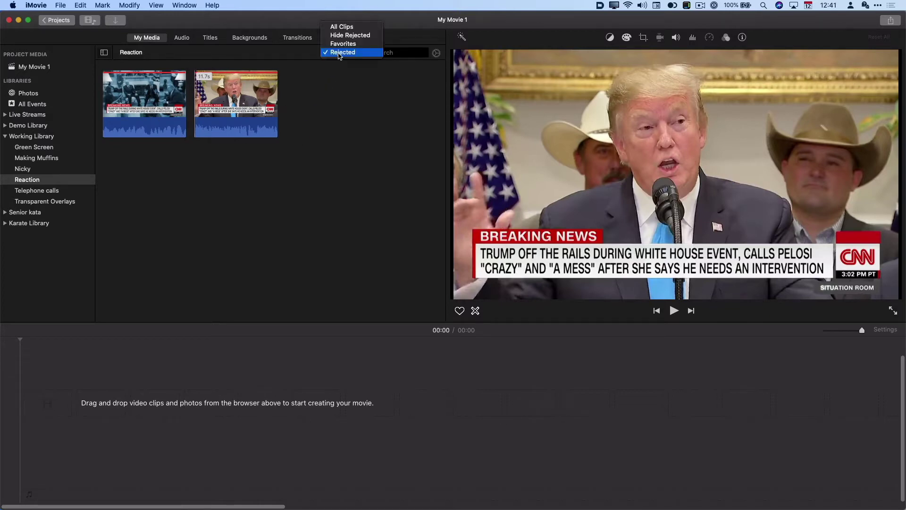
{"action": "left_click", "coordinate": [341, 44]}
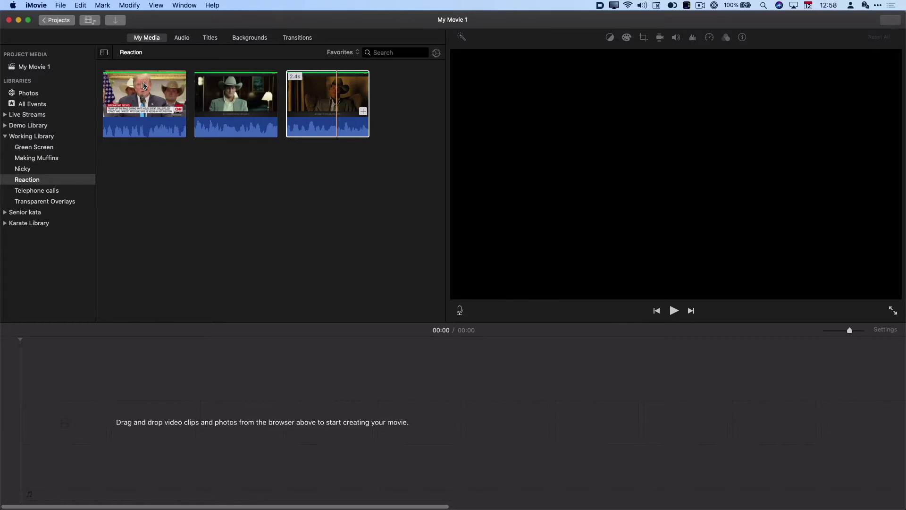
Add the favorite news clip to the timeline and overlay the two cowboy shots as cutaways near its middle and at its end
{"action": "left_click_drag", "start_coordinate": [144, 85], "coordinate": [174, 428]}
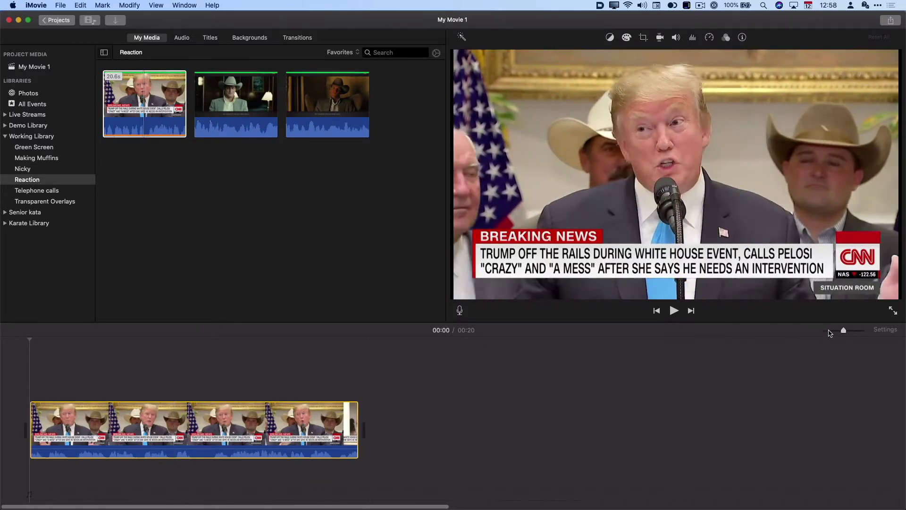
{"action": "left_click_drag", "start_coordinate": [845, 331], "coordinate": [849, 331]}
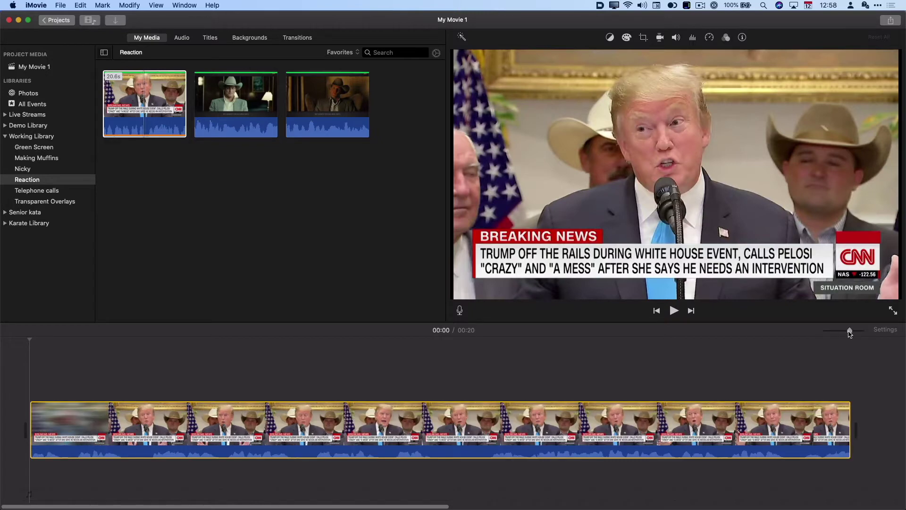
{"action": "left_click", "coordinate": [235, 91]}
{"action": "left_click_drag", "start_coordinate": [235, 90], "coordinate": [372, 378]}
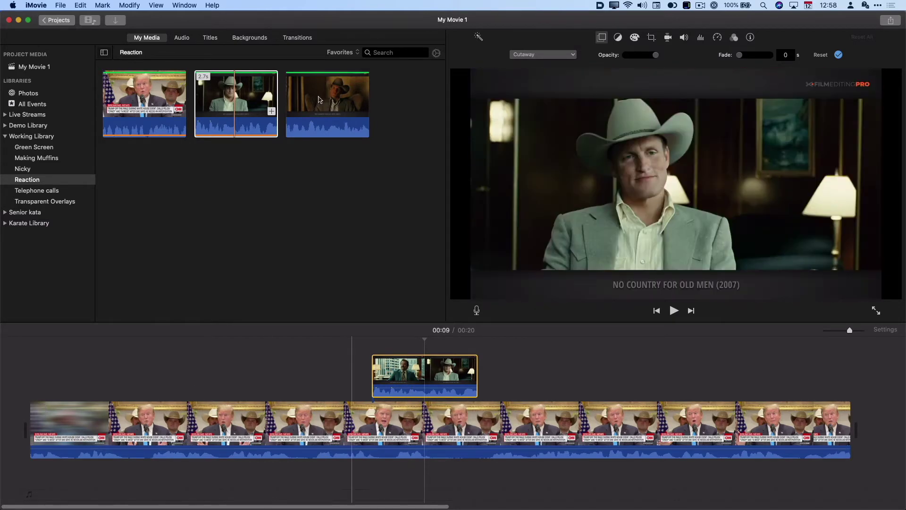
{"action": "left_click_drag", "start_coordinate": [316, 101], "coordinate": [756, 378]}
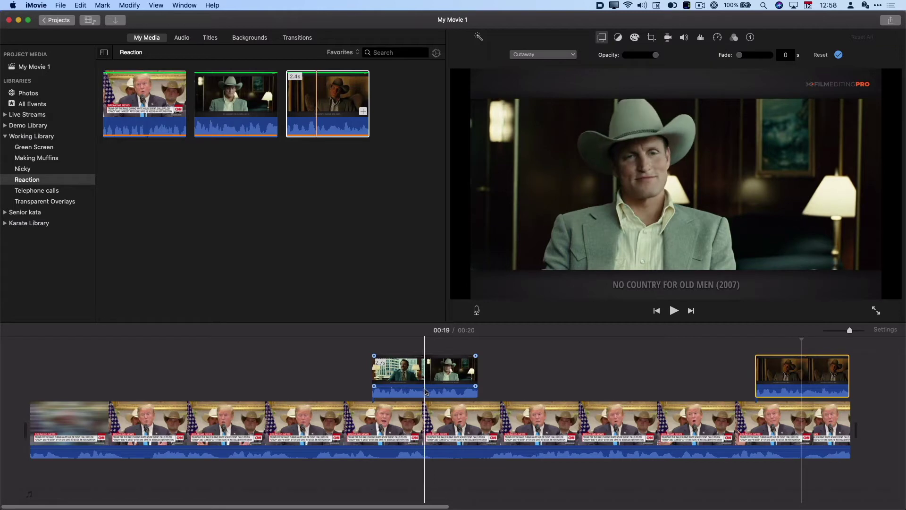
Set the volume of both cutaway clips to 0% and return the playhead to the start of the movie
{"action": "left_click_drag", "start_coordinate": [347, 358], "coordinate": [809, 385]}
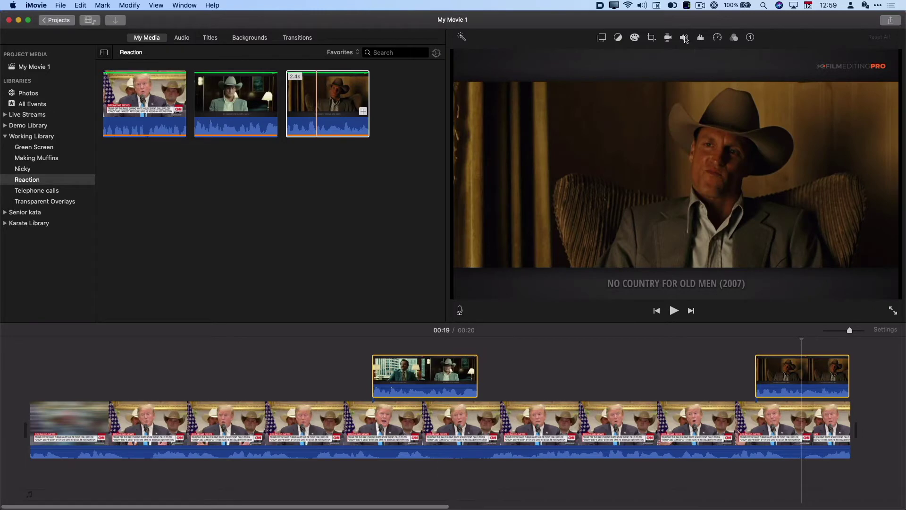
{"action": "left_click", "coordinate": [684, 37]}
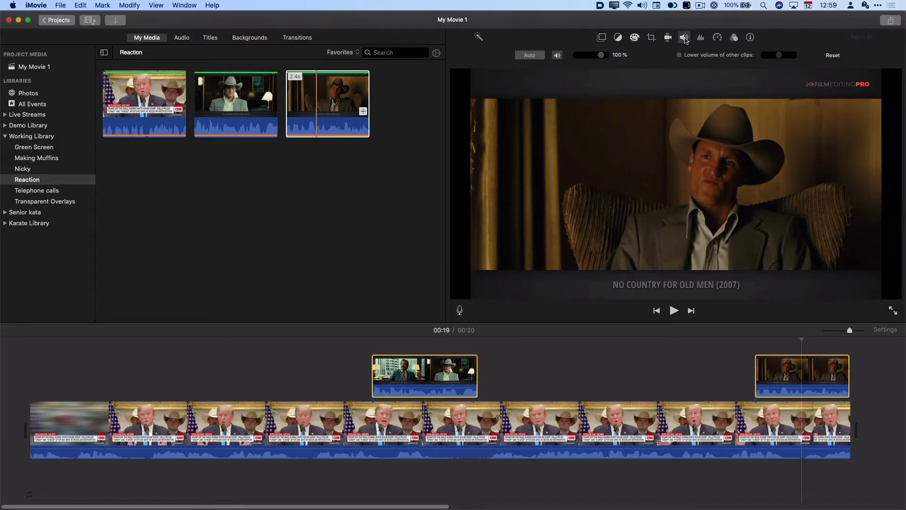
{"action": "left_click_drag", "start_coordinate": [601, 55], "coordinate": [563, 63]}
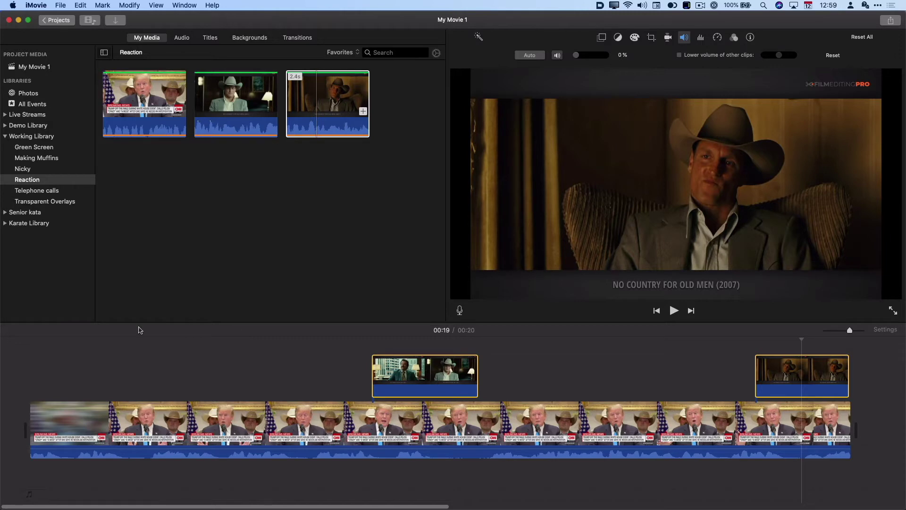
{"action": "left_click", "coordinate": [29, 375]}
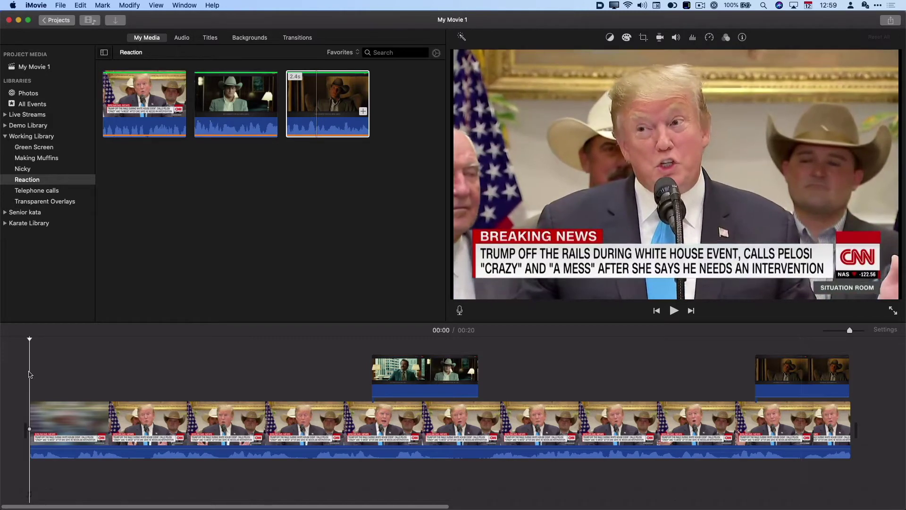
Play the reaction movie from the start to review the muted cutaways
{"action": "key", "text": "space"}
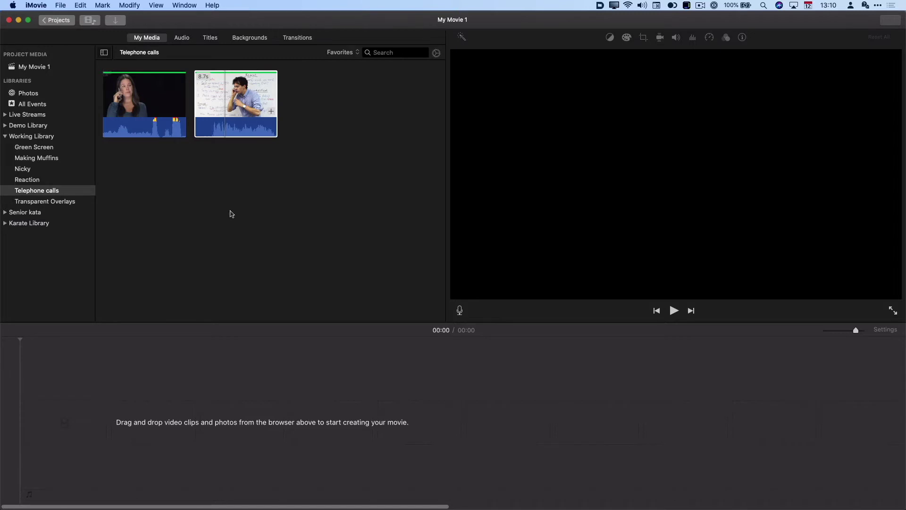
Add the woman's phone call clip to the timeline and overlay the man's phone call clip from about its middle
{"action": "left_click_drag", "start_coordinate": [158, 101], "coordinate": [157, 425]}
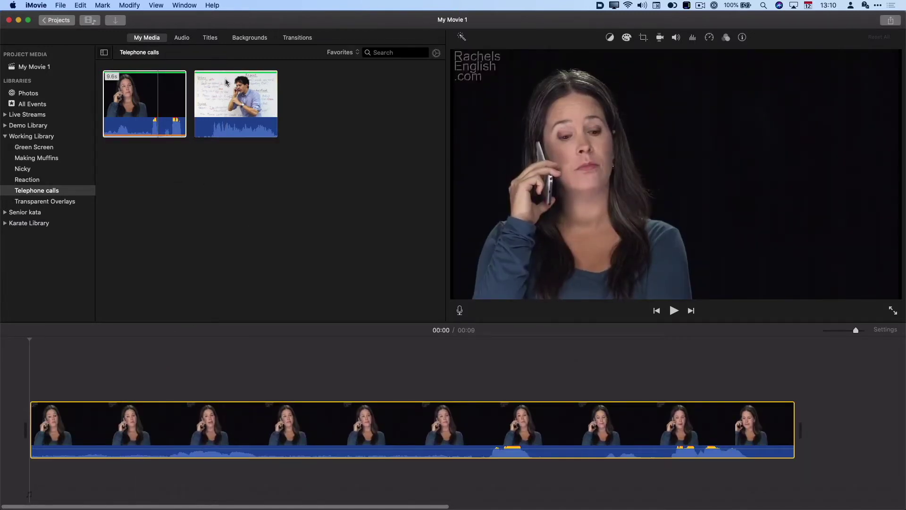
{"action": "left_click_drag", "start_coordinate": [226, 82], "coordinate": [380, 378]}
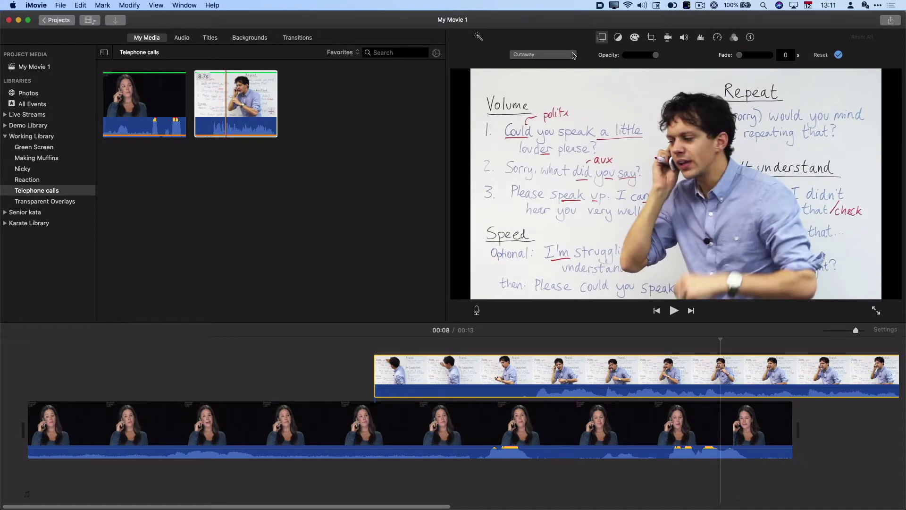
Change the man's overlay from Cutaway to Split Screen, try the Right position, and set its position to Bottom
{"action": "left_click", "coordinate": [573, 56]}
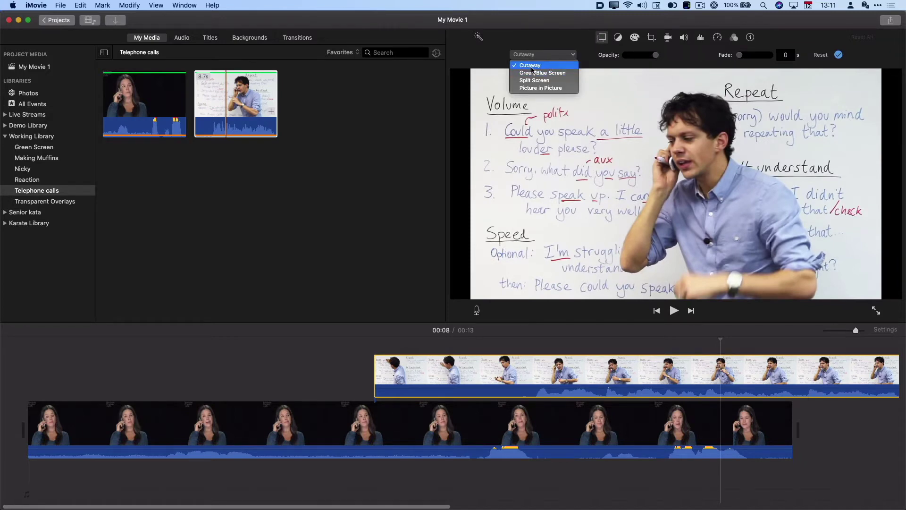
{"action": "left_click", "coordinate": [534, 81]}
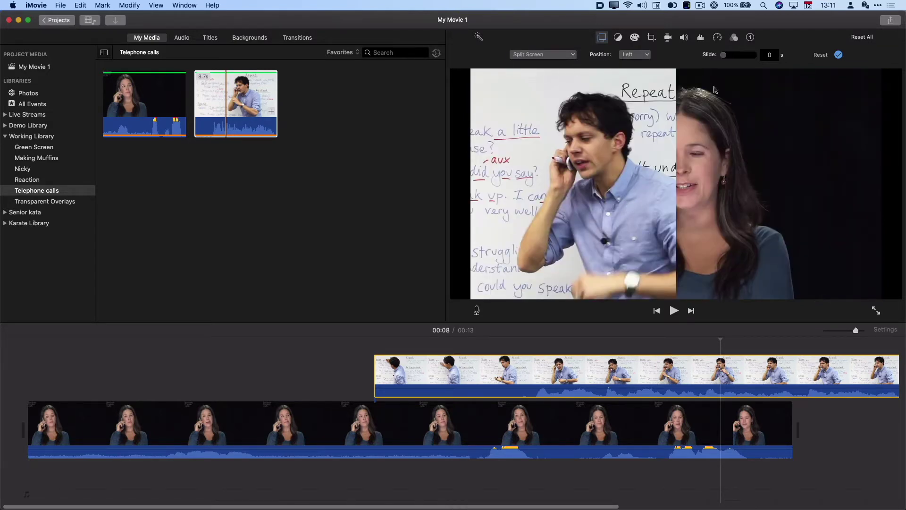
{"action": "left_click", "coordinate": [641, 56]}
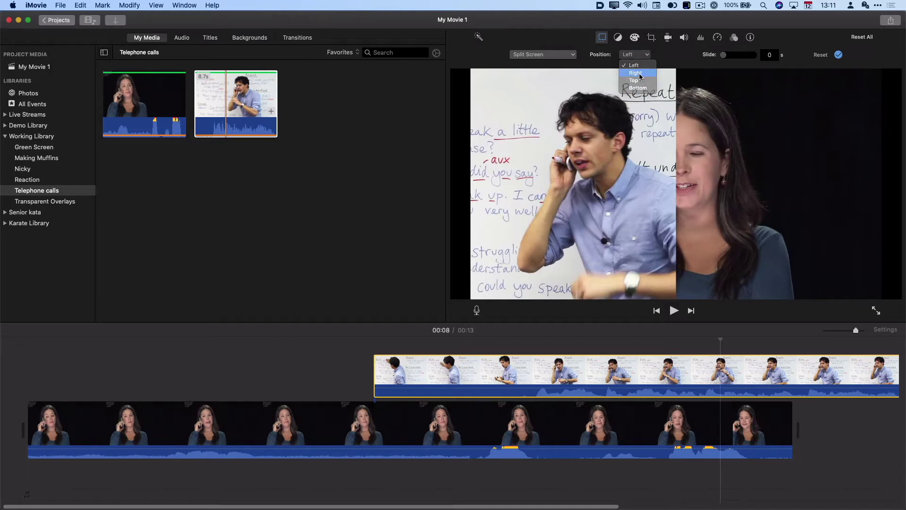
{"action": "left_click", "coordinate": [640, 75]}
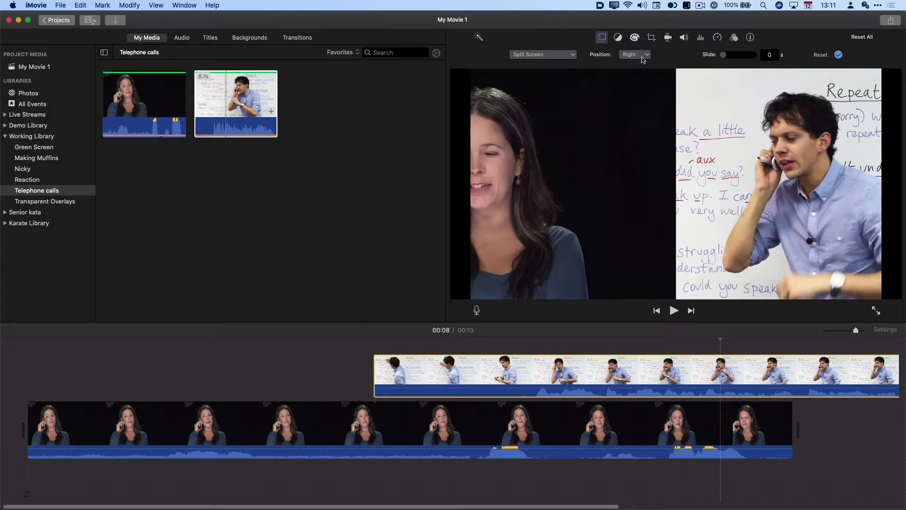
{"action": "left_click", "coordinate": [642, 56]}
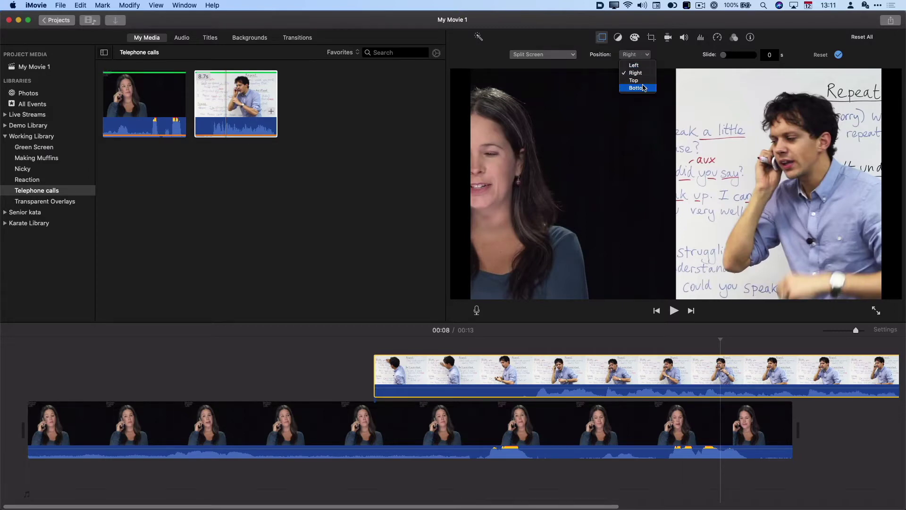
{"action": "left_click", "coordinate": [643, 87]}
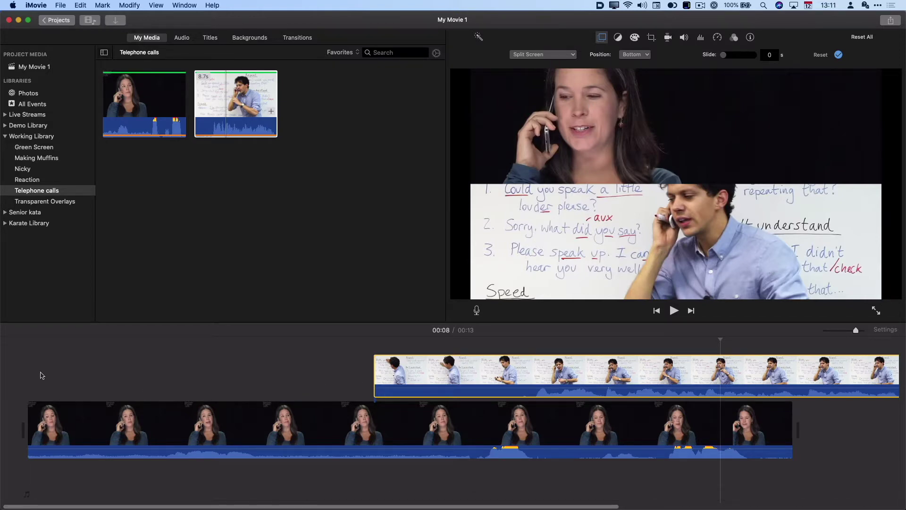
Play the movie to check the split screen of the two phone callers
{"action": "left_click", "coordinate": [42, 375]}
{"action": "key", "text": "space"}
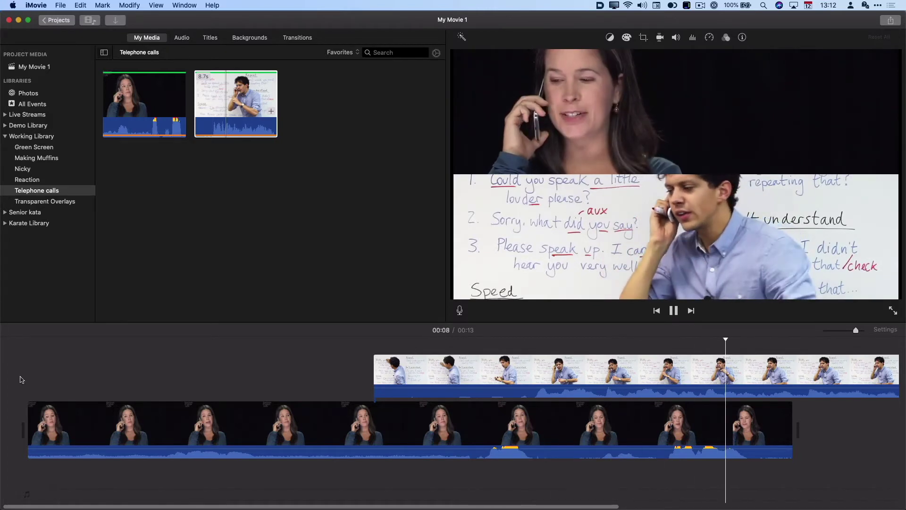
{"action": "key", "text": "space"}
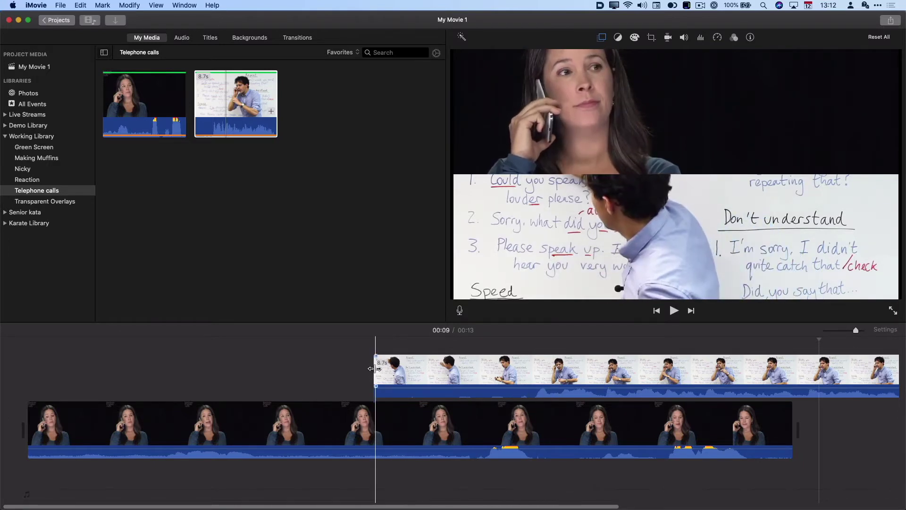
Trim the man's overlay at both ends to about 3.1 s so that it finishes with the woman's clip
{"action": "left_click_drag", "start_coordinate": [374, 369], "coordinate": [582, 375]}
{"action": "left_click", "coordinate": [573, 368]}
{"action": "scroll", "coordinate": [582, 375], "scroll_direction": "right", "scroll_amount": 10}
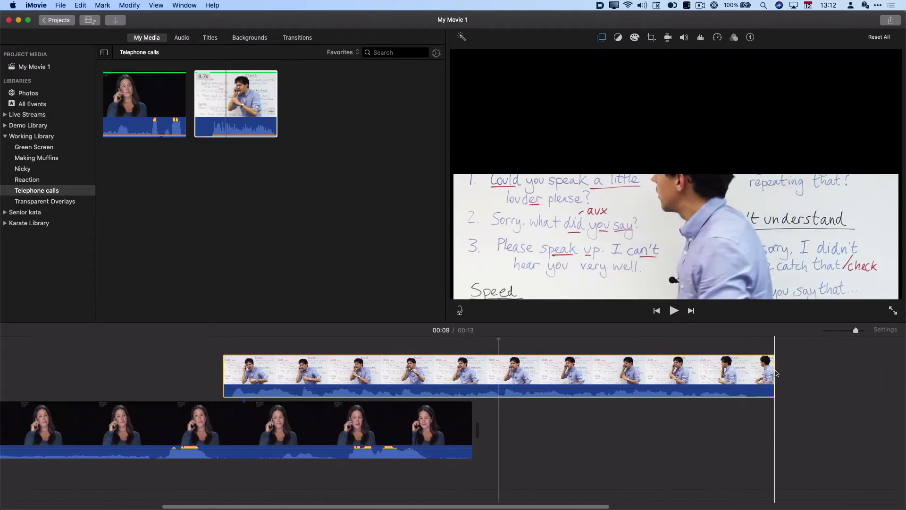
{"action": "left_click_drag", "start_coordinate": [772, 375], "coordinate": [467, 401]}
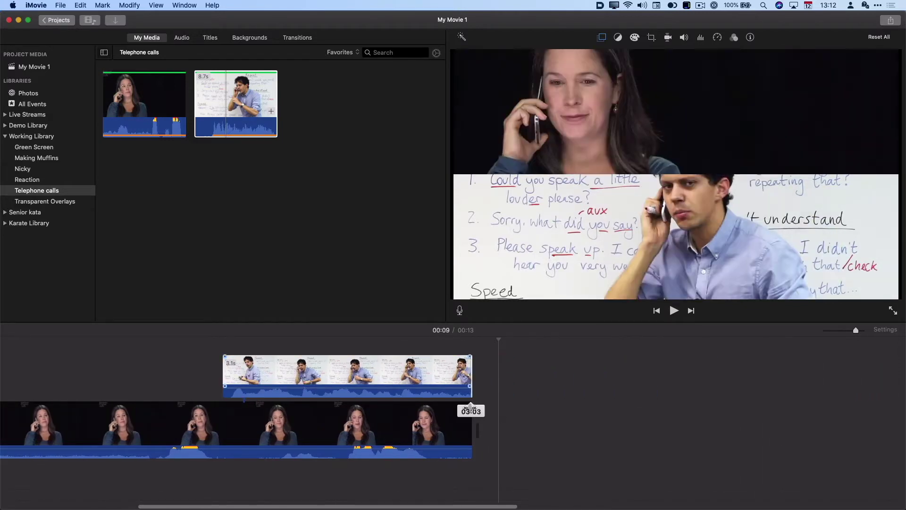
Play the movie from the beginning to check the trimmed split screen
{"action": "scroll", "coordinate": [71, 399], "scroll_direction": "left", "scroll_amount": 10}
{"action": "key", "text": "space"}
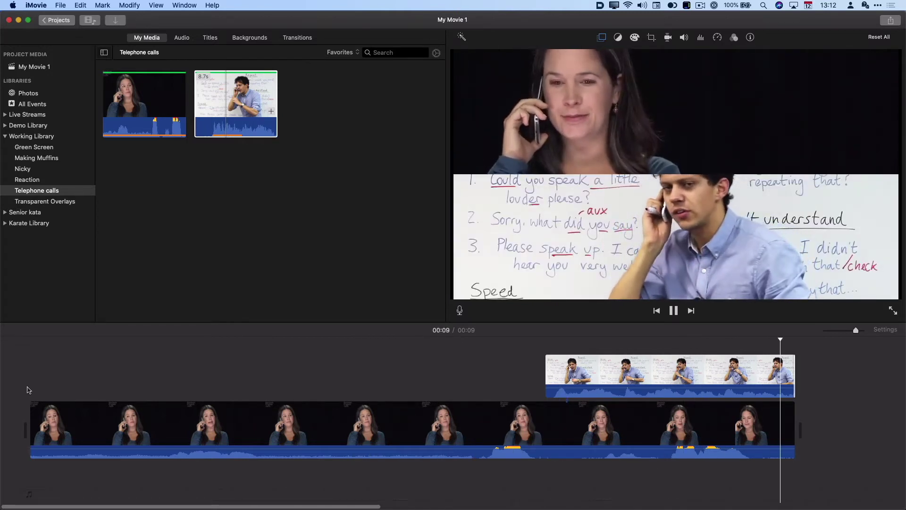
{"action": "key", "text": "backslash"}
{"action": "key", "text": "space"}
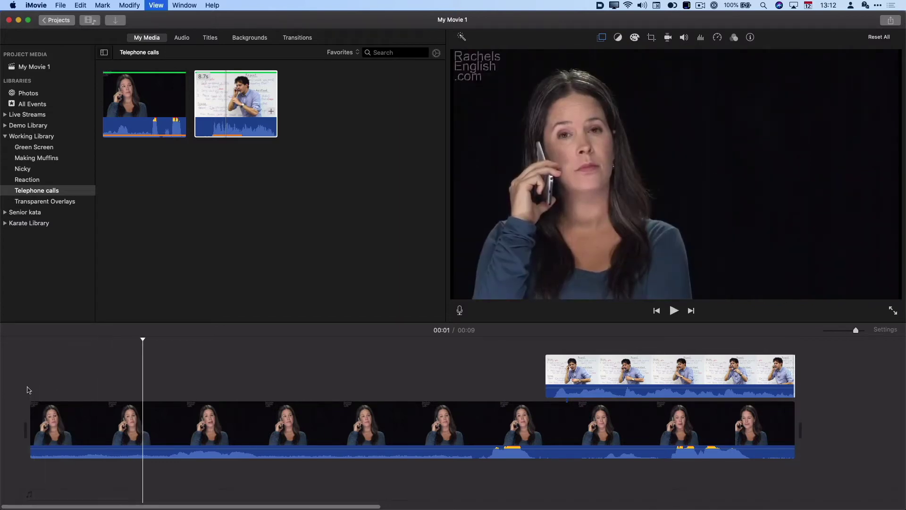
Set the slide duration of the man's split-screen overlay to about 0.55 s
{"action": "left_click", "coordinate": [630, 380]}
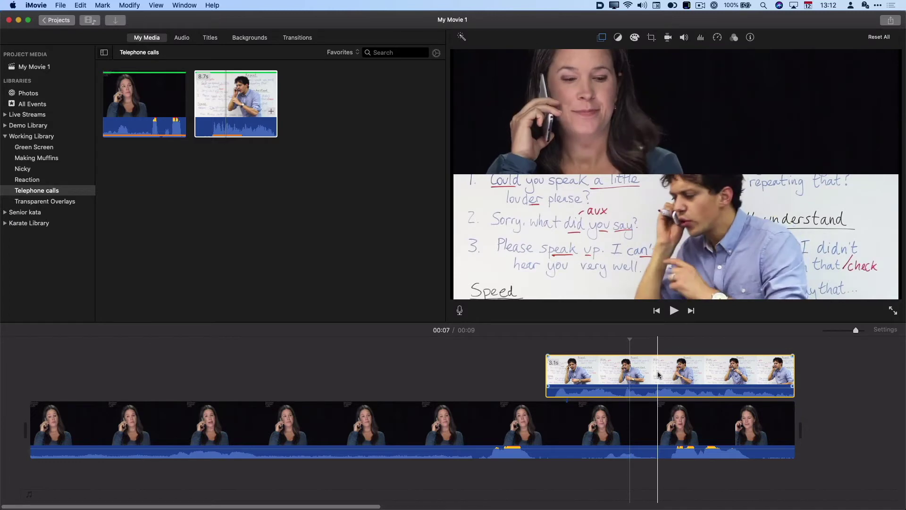
{"action": "left_click", "coordinate": [601, 38]}
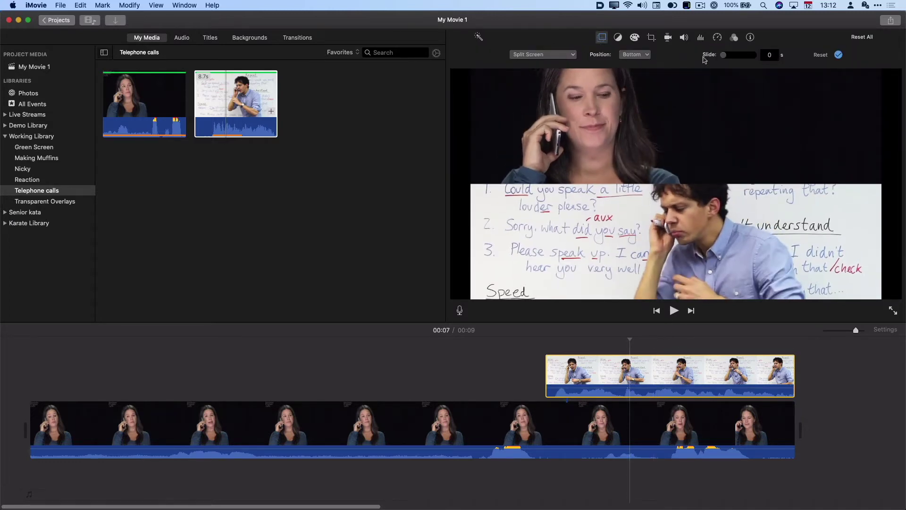
{"action": "left_click_drag", "start_coordinate": [725, 56], "coordinate": [737, 60]}
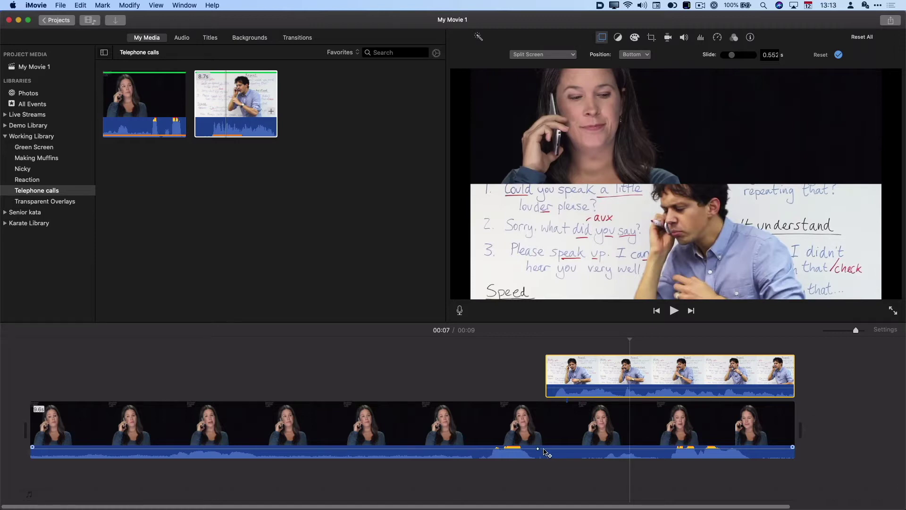
Add volume keyframes to the woman's clip where the overlay begins and silence its audio from there on
{"action": "left_click", "coordinate": [543, 448], "text": "alt"}
{"action": "left_click_drag", "start_coordinate": [582, 448], "coordinate": [583, 457]}
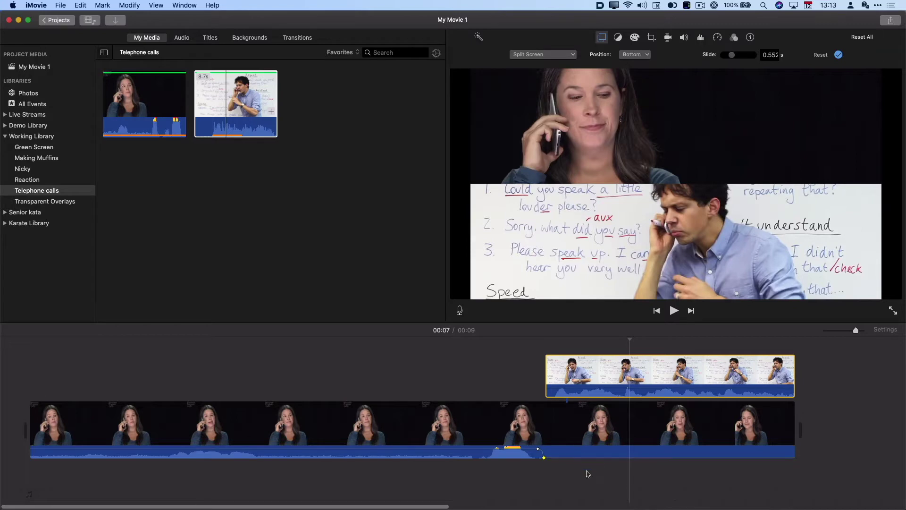
{"action": "left_click", "coordinate": [587, 473]}
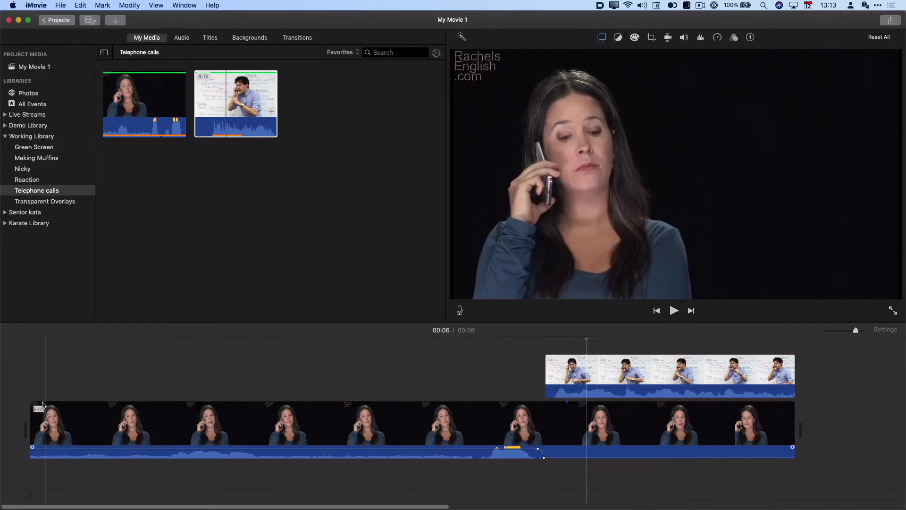
Play the movie from the start to check the sliding split screen and the silenced audio
{"action": "left_click", "coordinate": [21, 407]}
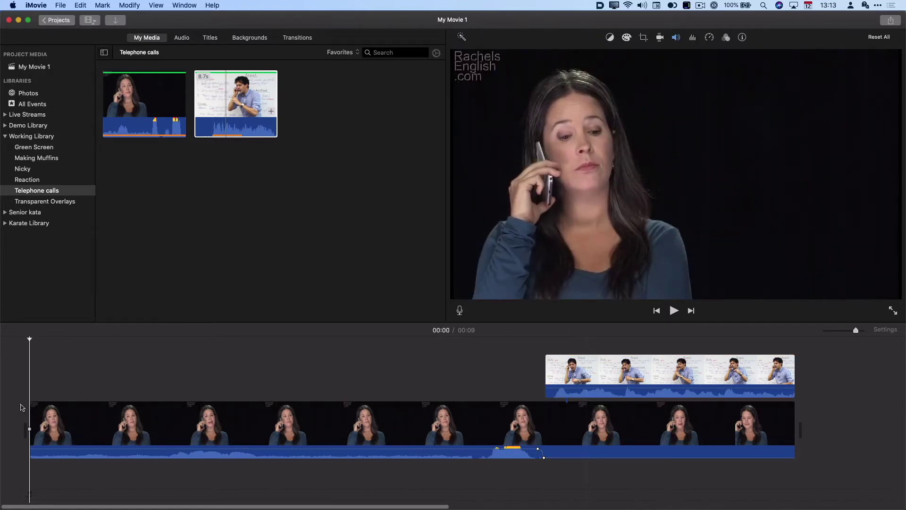
{"action": "key", "text": "space"}
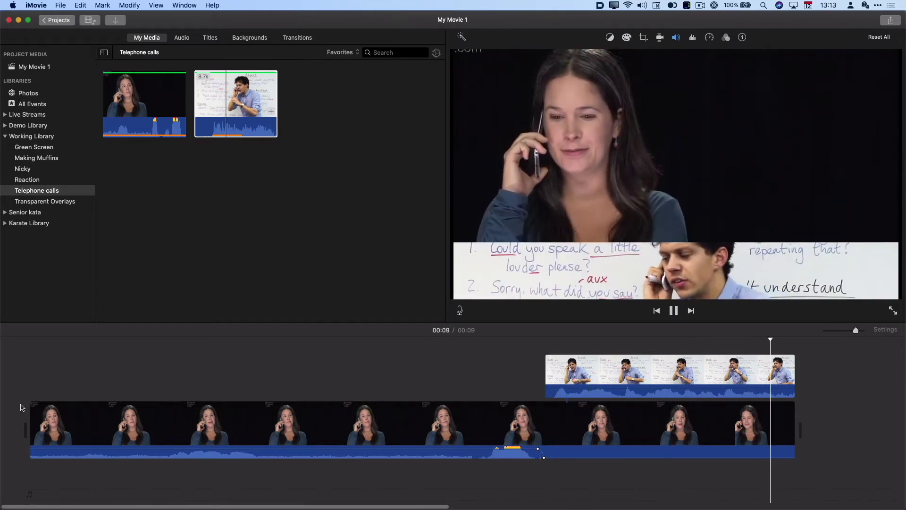
{"action": "key", "text": "space"}
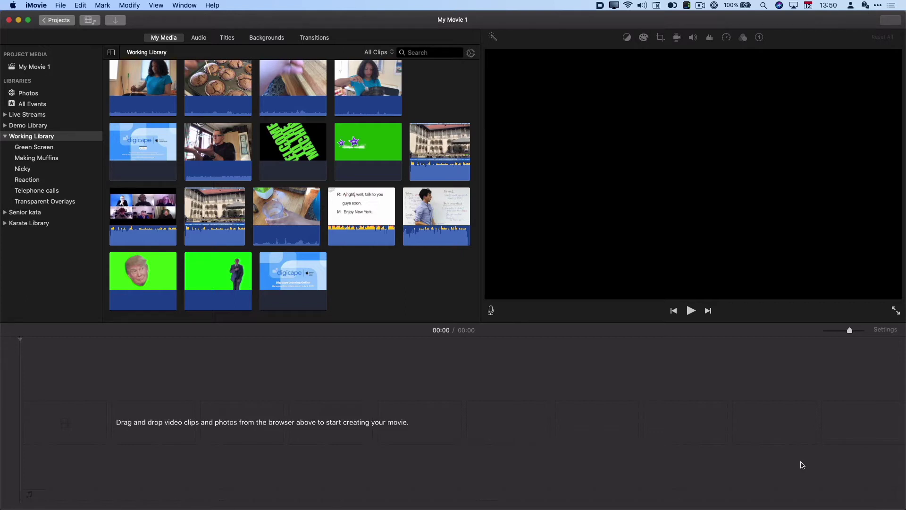
Add the "What Is Real Estate?" illustration from the Photos library to the timeline and lengthen it to 5 seconds
{"action": "left_click", "coordinate": [37, 94]}
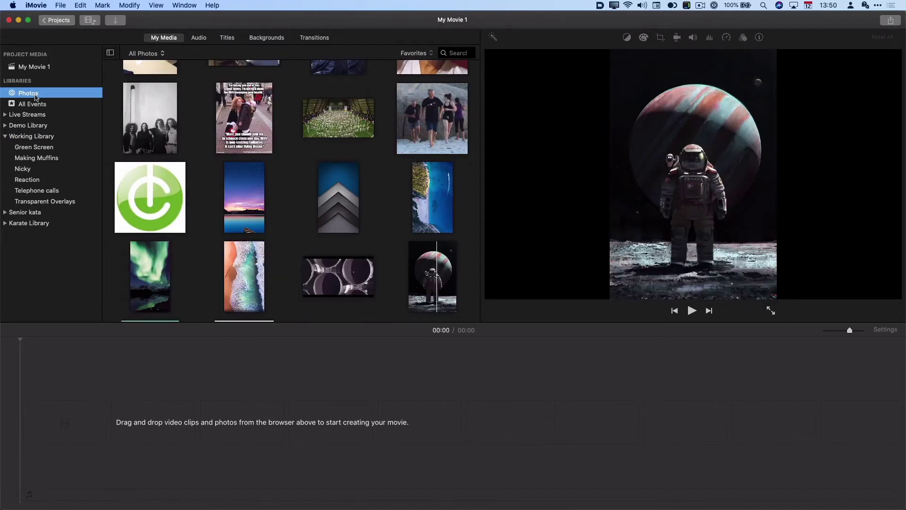
{"action": "scroll", "coordinate": [172, 235], "scroll_direction": "down", "scroll_amount": 3}
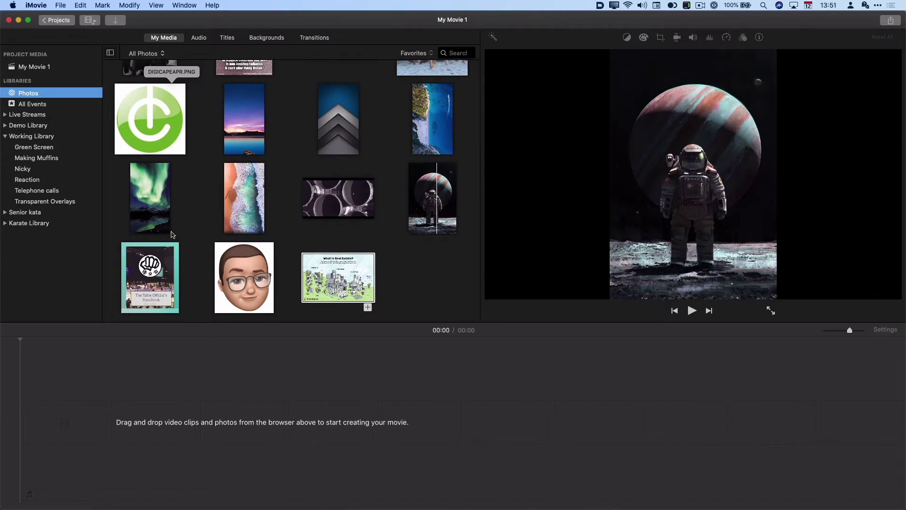
{"action": "left_click", "coordinate": [320, 276]}
{"action": "left_click_drag", "start_coordinate": [321, 276], "coordinate": [134, 437]}
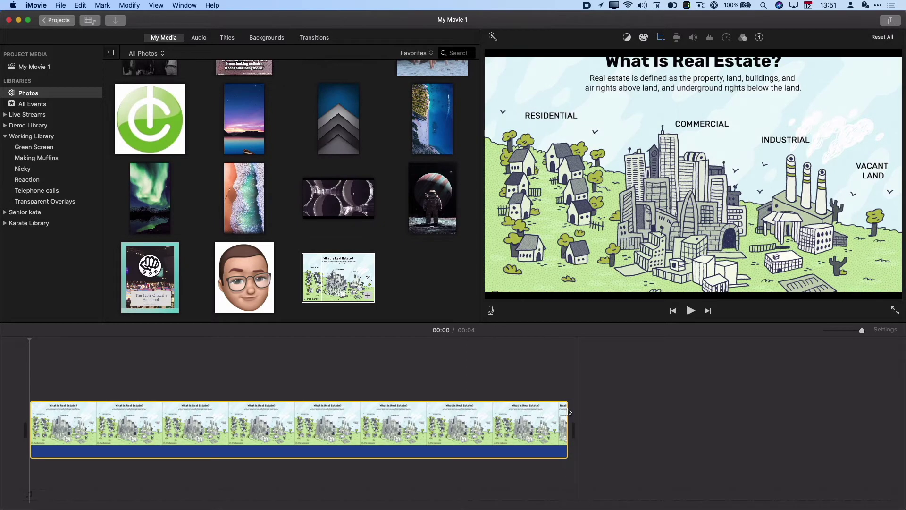
{"action": "left_click_drag", "start_coordinate": [568, 410], "coordinate": [708, 408]}
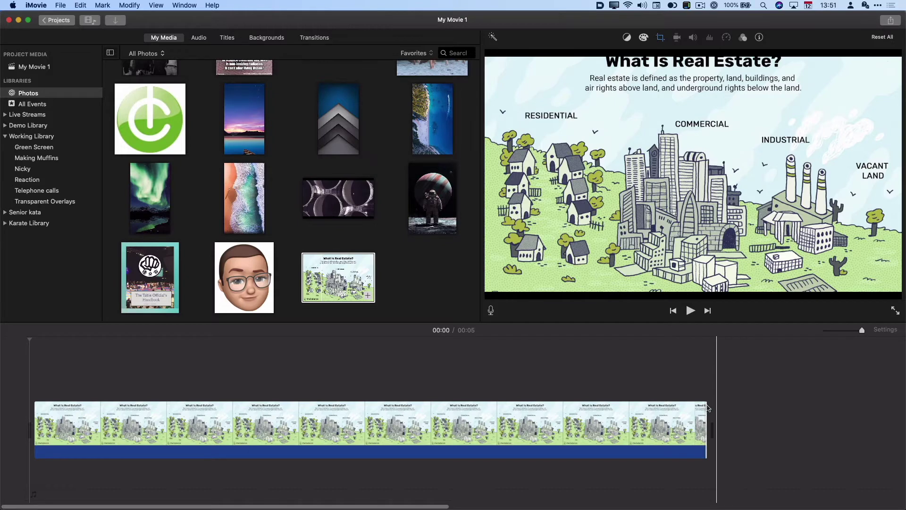
Set the duration of the real estate picture to 17.0 seconds
{"action": "left_click", "coordinate": [588, 421]}
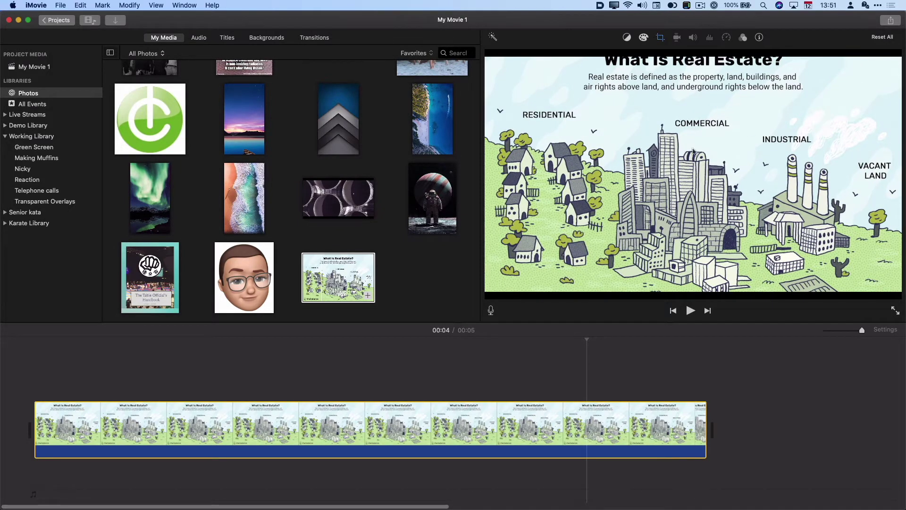
{"action": "left_click", "coordinate": [759, 38]}
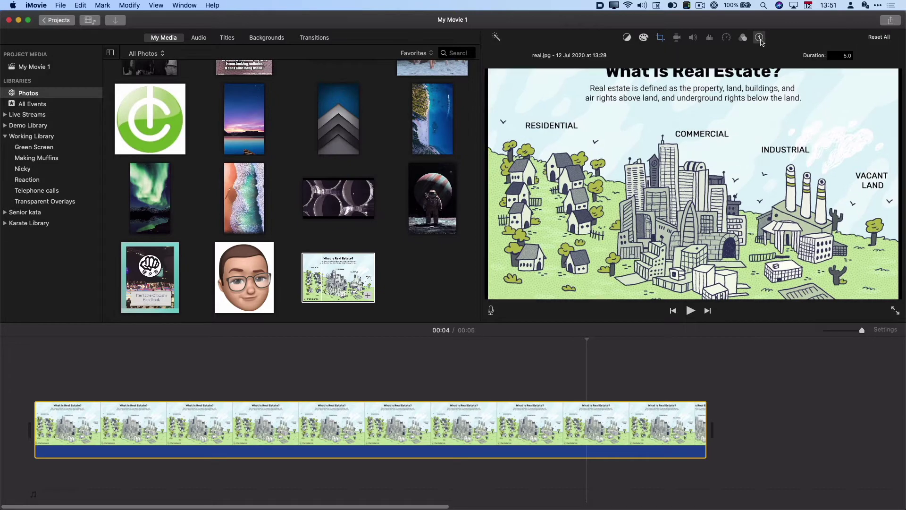
{"action": "left_click", "coordinate": [842, 57]}
{"action": "left_click_drag", "start_coordinate": [843, 58], "coordinate": [856, 58]}
{"action": "type", "text": "17"}
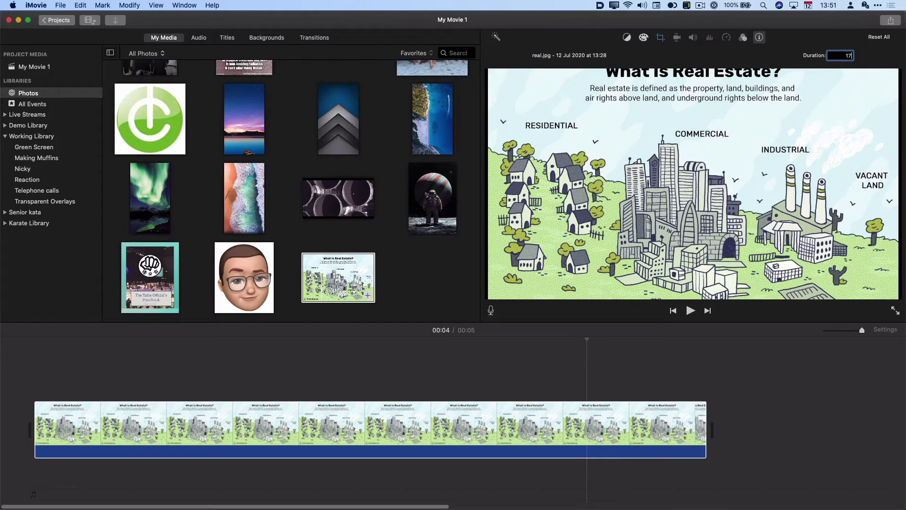
{"action": "type", "text": ".0"}
{"action": "key", "text": "Return"}
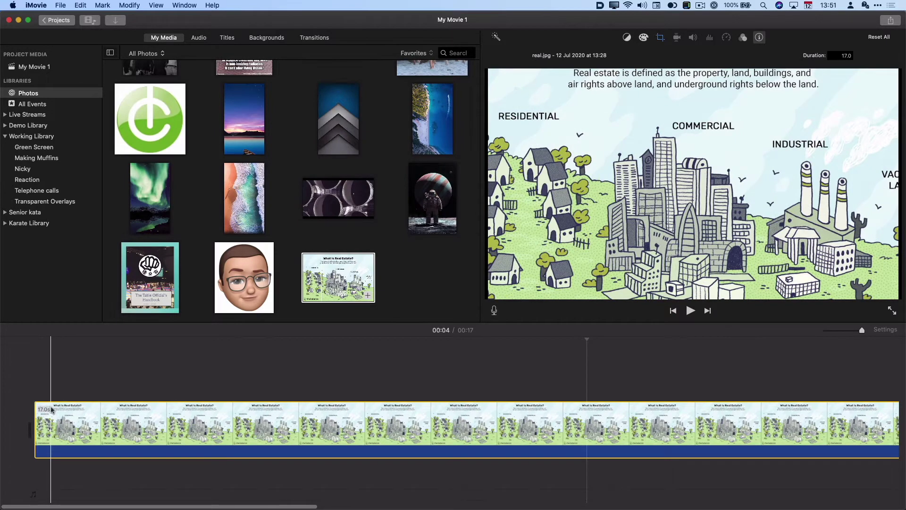
Swap the Ken Burns start and end frames of the real estate picture
{"action": "left_click_drag", "start_coordinate": [861, 332], "coordinate": [853, 337]}
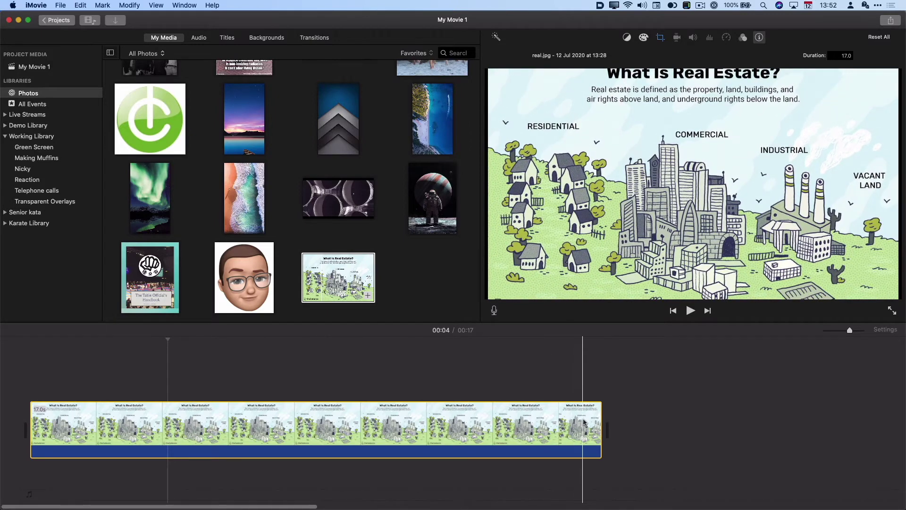
{"action": "left_click", "coordinate": [544, 420]}
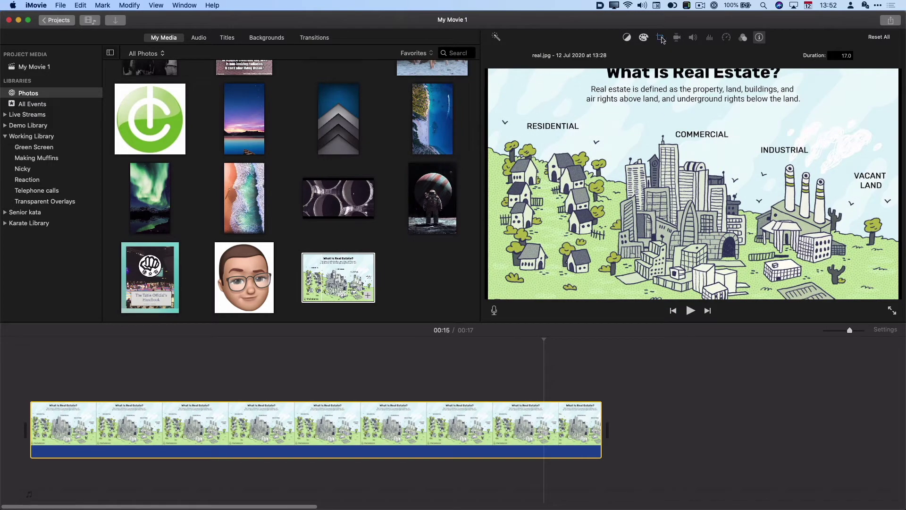
{"action": "left_click", "coordinate": [660, 38]}
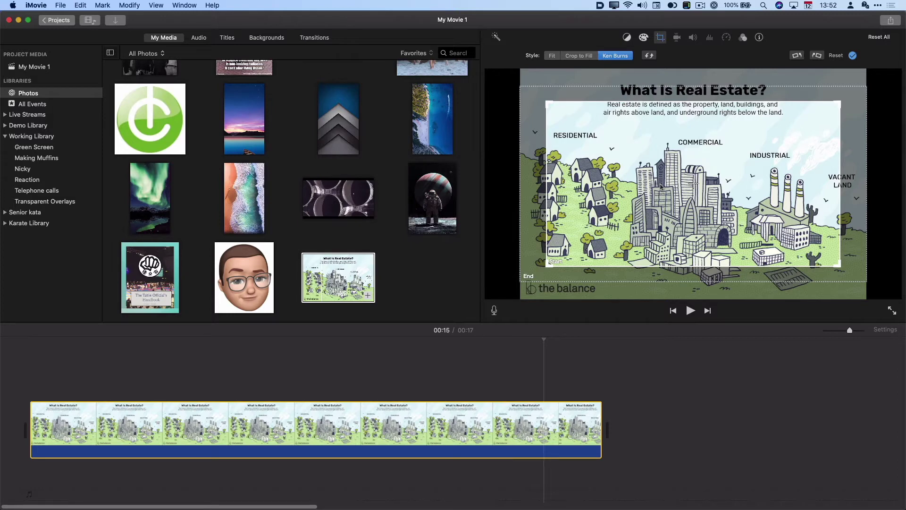
{"action": "left_click", "coordinate": [649, 56]}
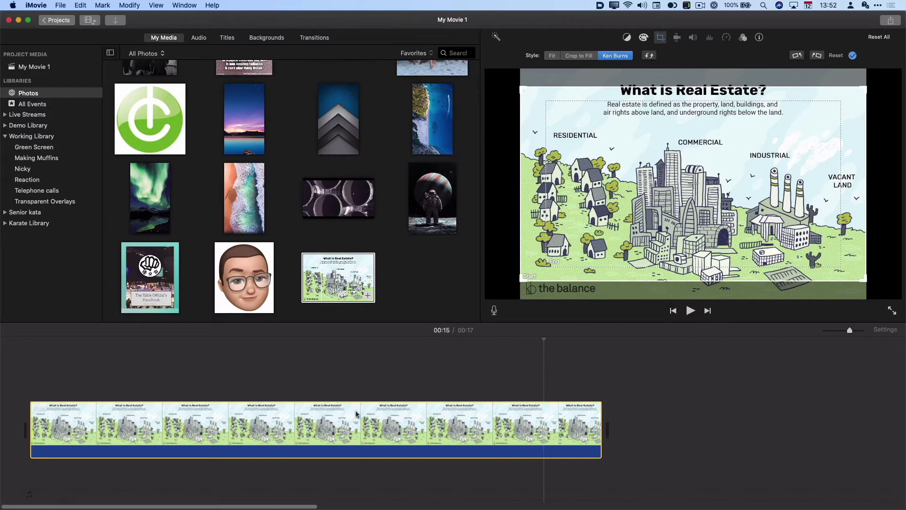
Move the Ken Burns start frame of the real estate picture up so it takes in the full "What Is Real Estate?" title
{"action": "left_click", "coordinate": [320, 426]}
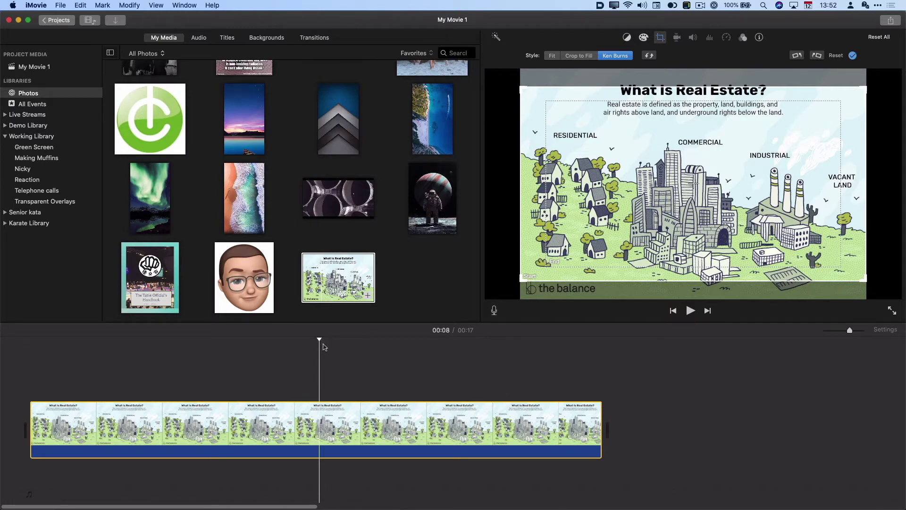
{"action": "left_click_drag", "start_coordinate": [319, 338], "coordinate": [386, 338]}
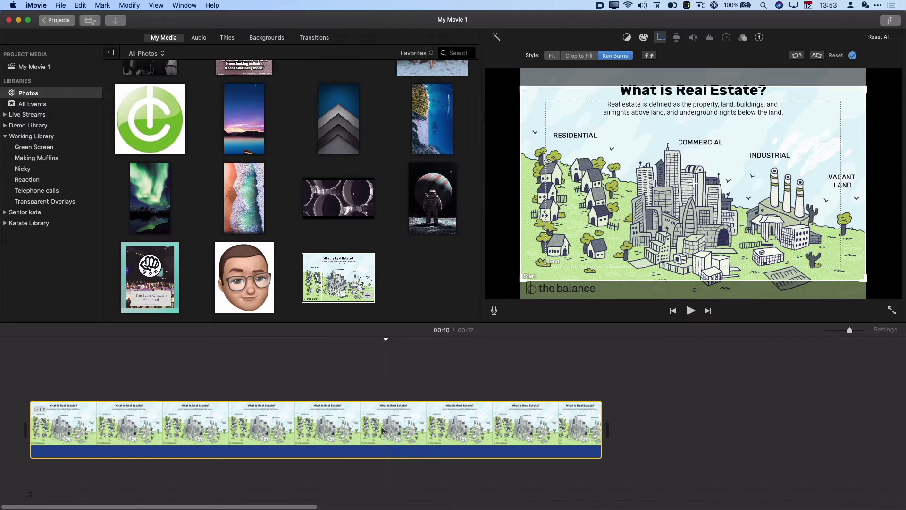
{"action": "left_click", "coordinate": [767, 223]}
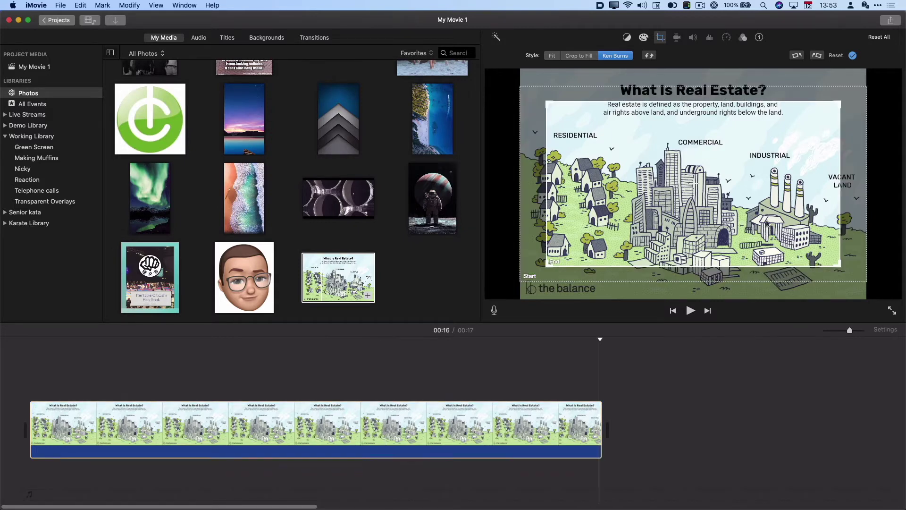
{"action": "left_click", "coordinate": [639, 97]}
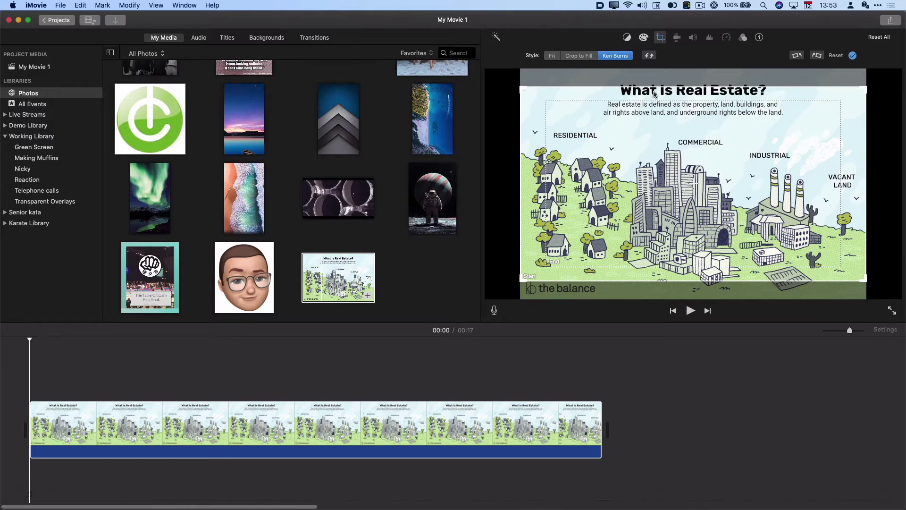
{"action": "left_click_drag", "start_coordinate": [654, 94], "coordinate": [655, 85]}
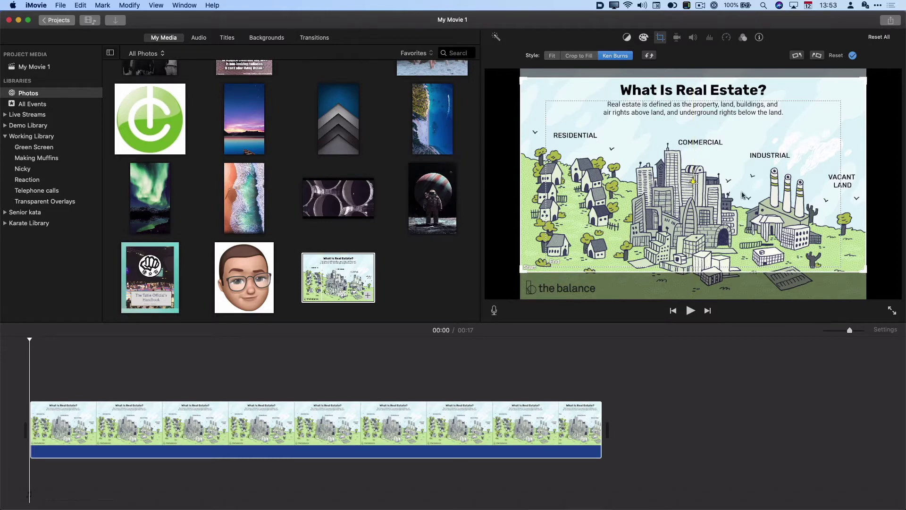
Shrink and reposition the Ken Burns end frame so it encloses only the residential and commercial areas of the picture
{"action": "left_click", "coordinate": [734, 150]}
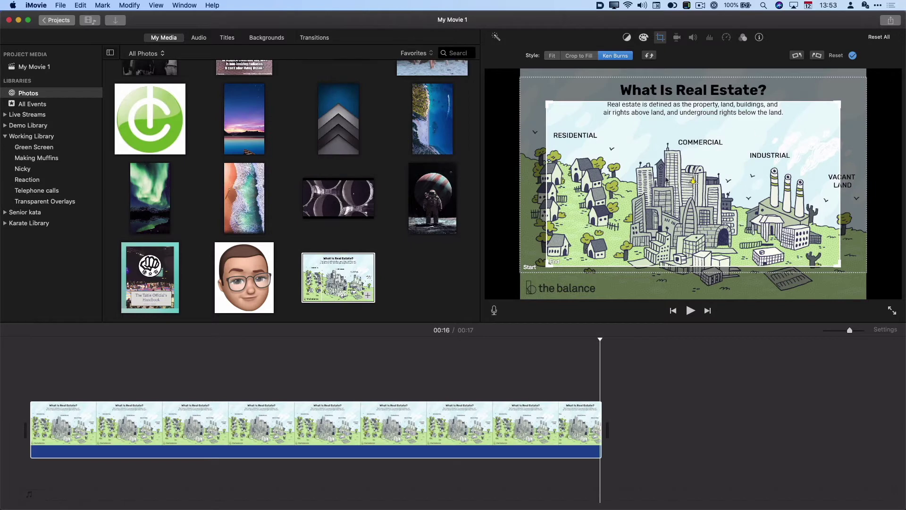
{"action": "left_click_drag", "start_coordinate": [739, 194], "coordinate": [714, 200]}
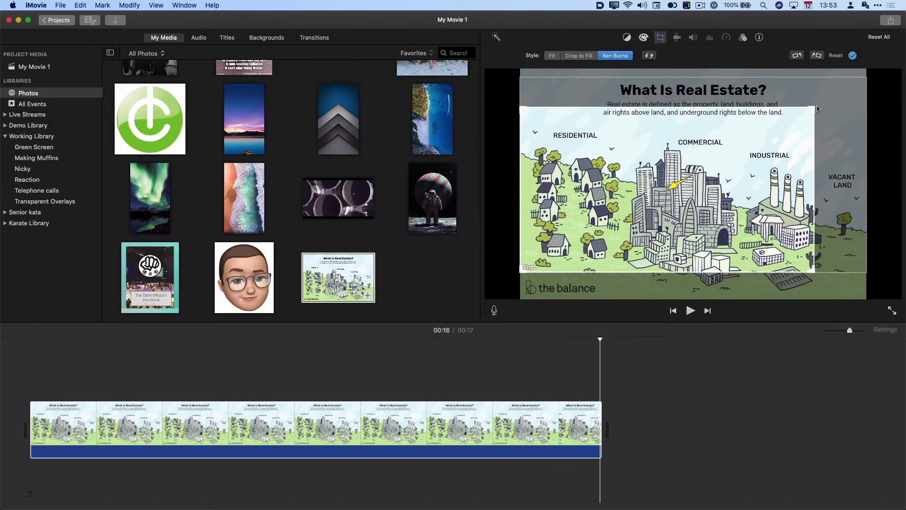
{"action": "left_click_drag", "start_coordinate": [812, 107], "coordinate": [752, 141]}
{"action": "left_click_drag", "start_coordinate": [710, 184], "coordinate": [711, 175]}
{"action": "left_click_drag", "start_coordinate": [710, 170], "coordinate": [707, 166]}
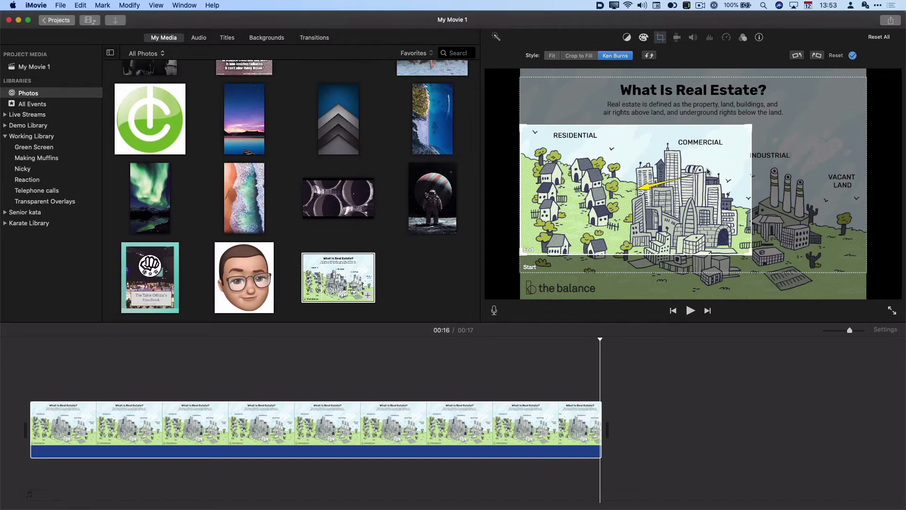
Preview the real estate picture's Ken Burns movement from the start and return the playhead to the beginning
{"action": "left_click", "coordinate": [745, 411]}
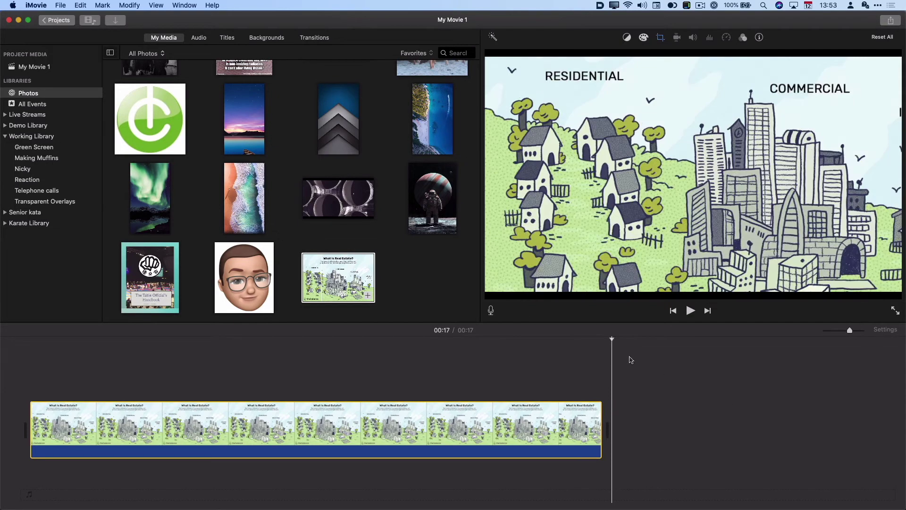
{"action": "left_click_drag", "start_coordinate": [612, 340], "coordinate": [217, 383]}
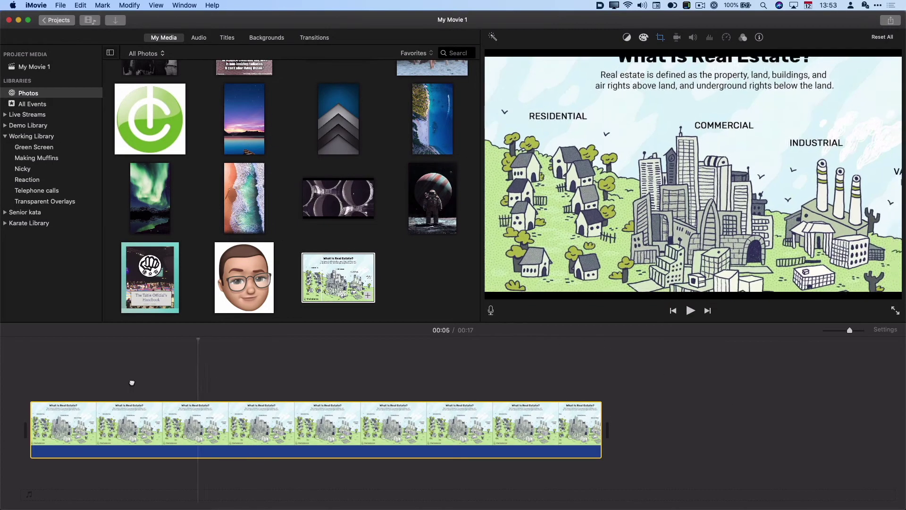
{"action": "key", "text": "Home"}
{"action": "key", "text": "space"}
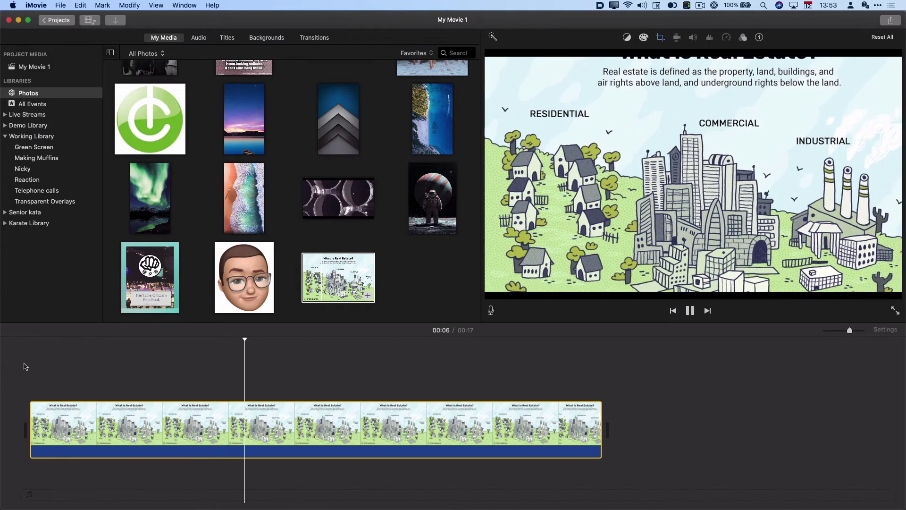
{"action": "key", "text": "space"}
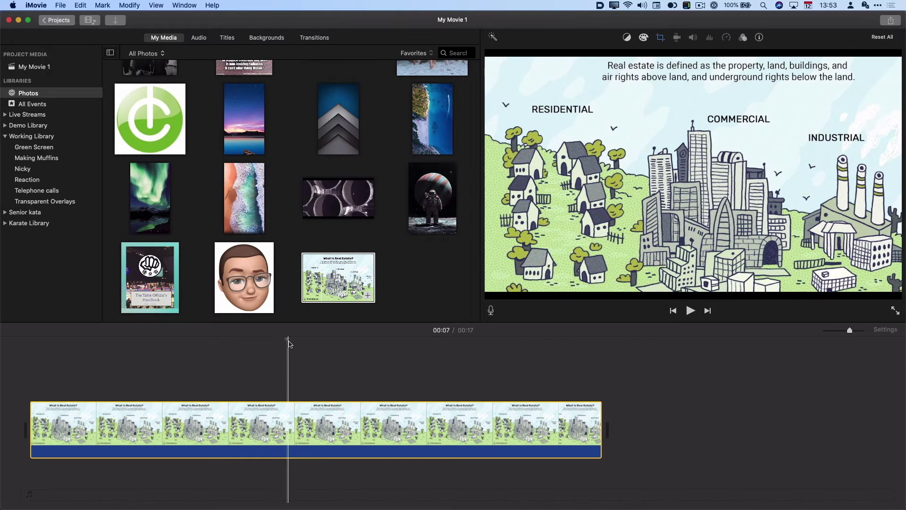
{"action": "left_click_drag", "start_coordinate": [288, 340], "coordinate": [19, 397]}
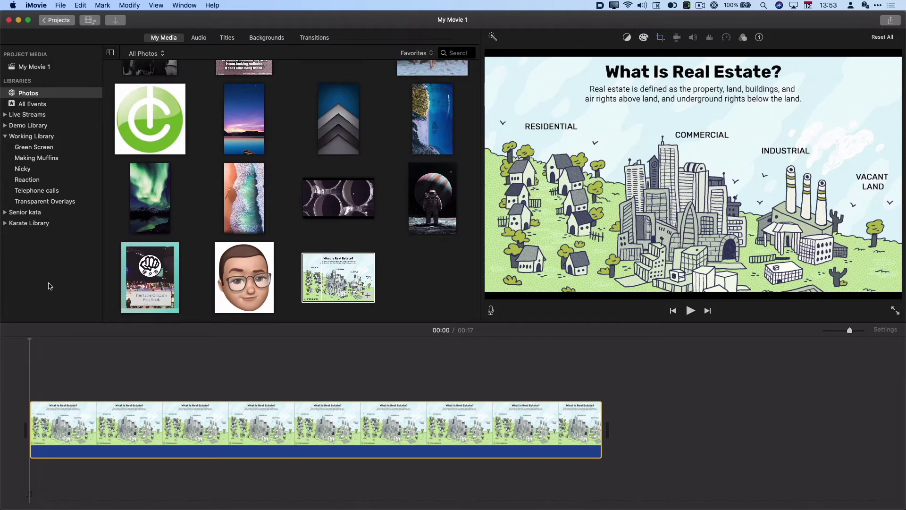
Add the clip from the Green Screen event as an overlay above the real estate picture, ending near the picture's end
{"action": "left_click", "coordinate": [34, 148]}
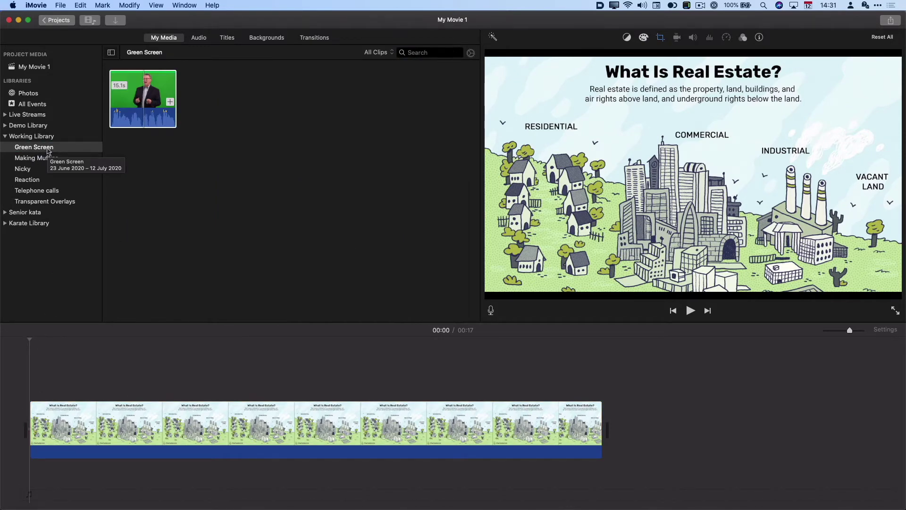
{"action": "left_click", "coordinate": [151, 91]}
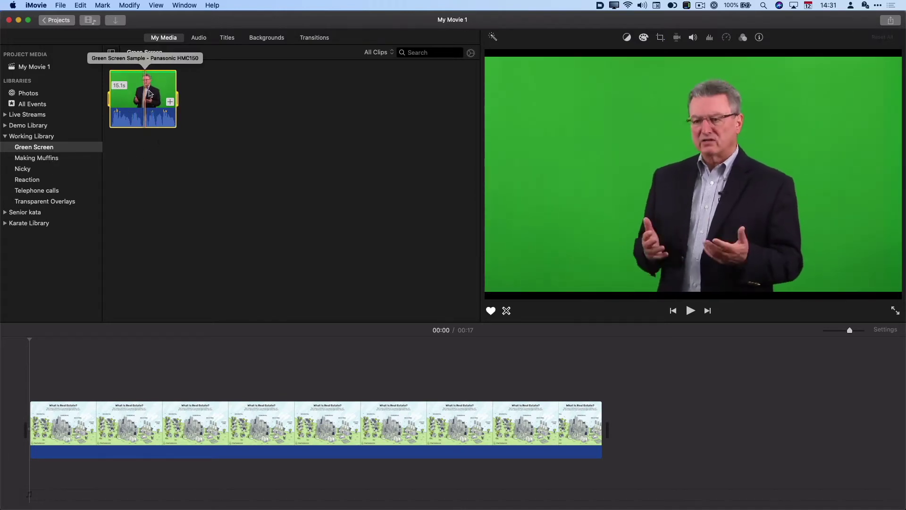
{"action": "left_click_drag", "start_coordinate": [153, 107], "coordinate": [112, 379]}
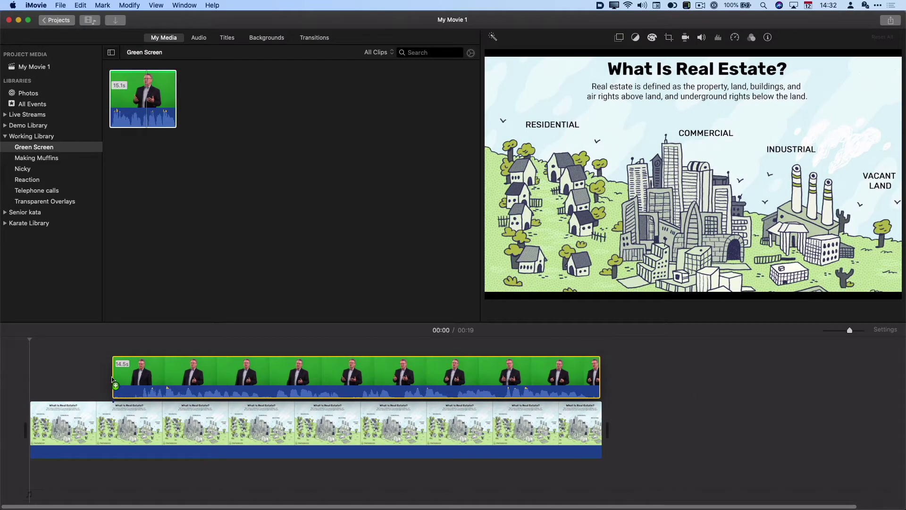
{"action": "left_click_drag", "start_coordinate": [113, 380], "coordinate": [112, 379]}
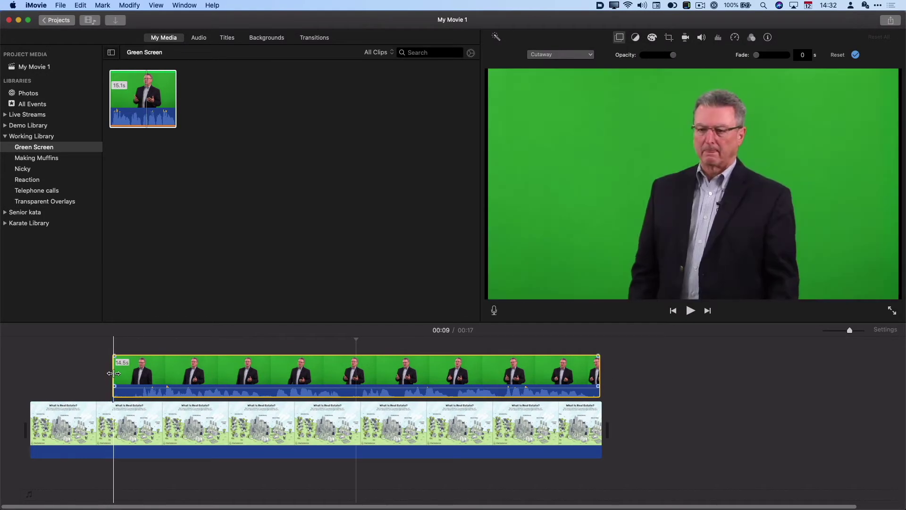
Split the green screen clip about half a second in, just before the presenter speaks, and delete the short opening piece
{"action": "key", "text": "space"}
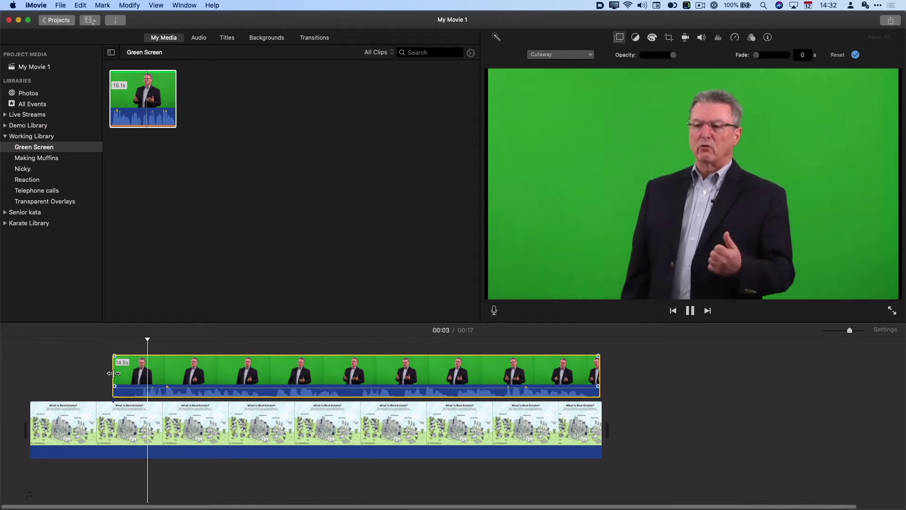
{"action": "key", "text": "space"}
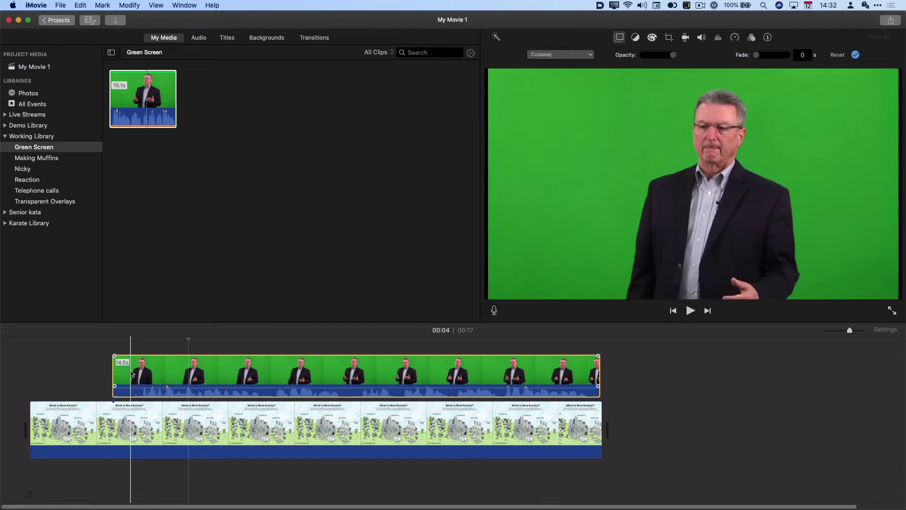
{"action": "left_click", "coordinate": [132, 374]}
{"action": "left_click", "coordinate": [126, 5]}
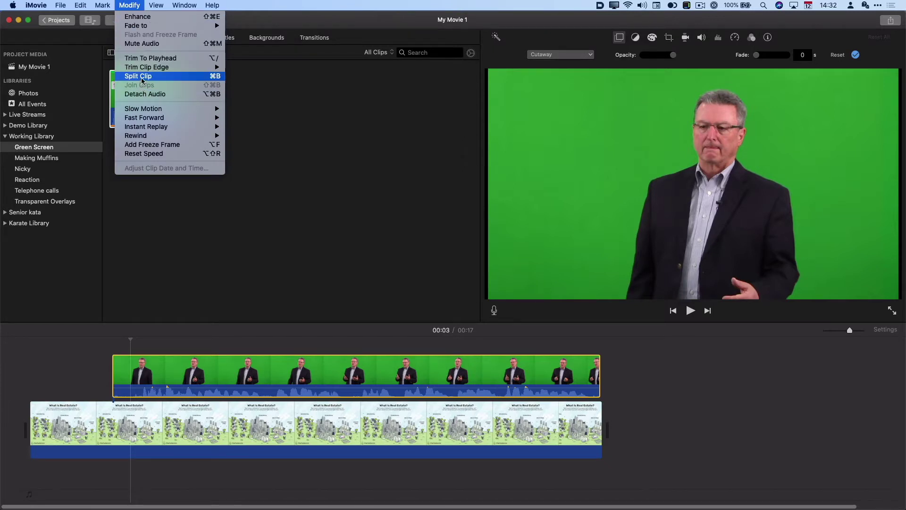
{"action": "left_click", "coordinate": [222, 76]}
{"action": "left_click", "coordinate": [147, 135]}
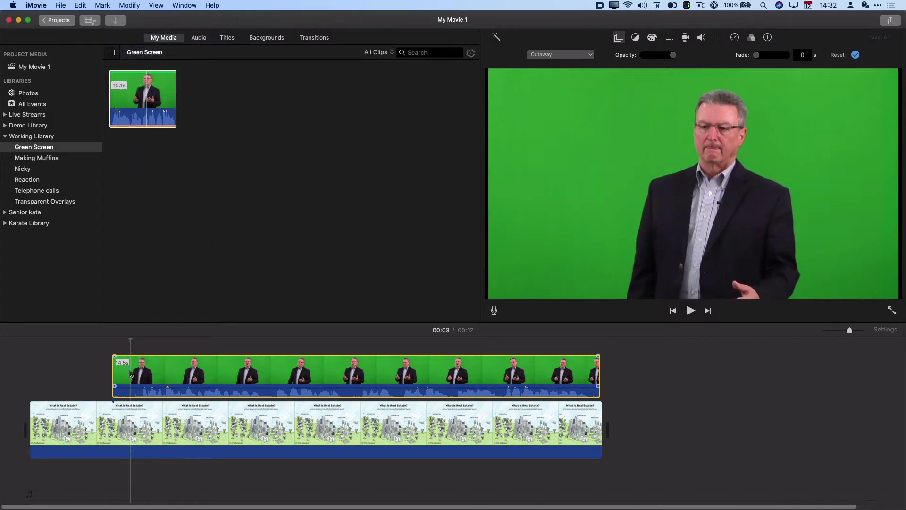
{"action": "left_click", "coordinate": [131, 374]}
{"action": "key", "text": "super+b"}
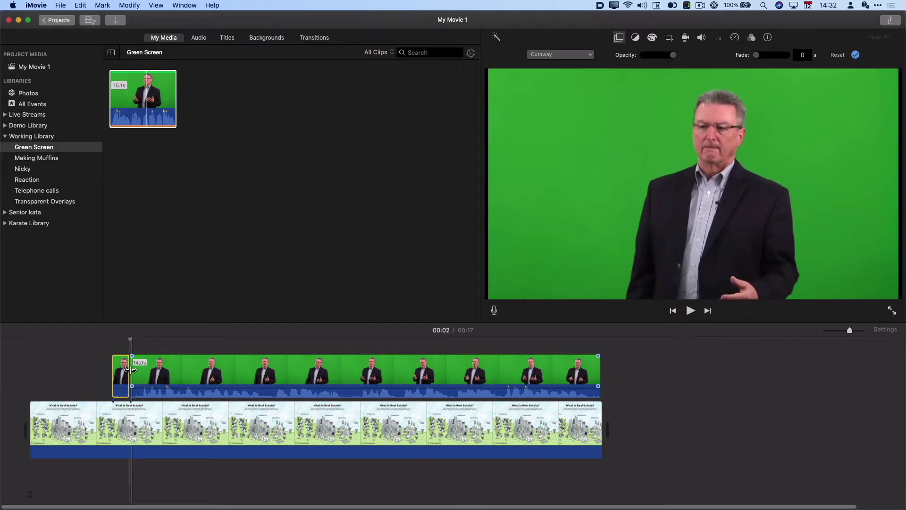
{"action": "key", "text": "space"}
{"action": "left_click", "coordinate": [123, 372]}
{"action": "key", "text": "Delete"}
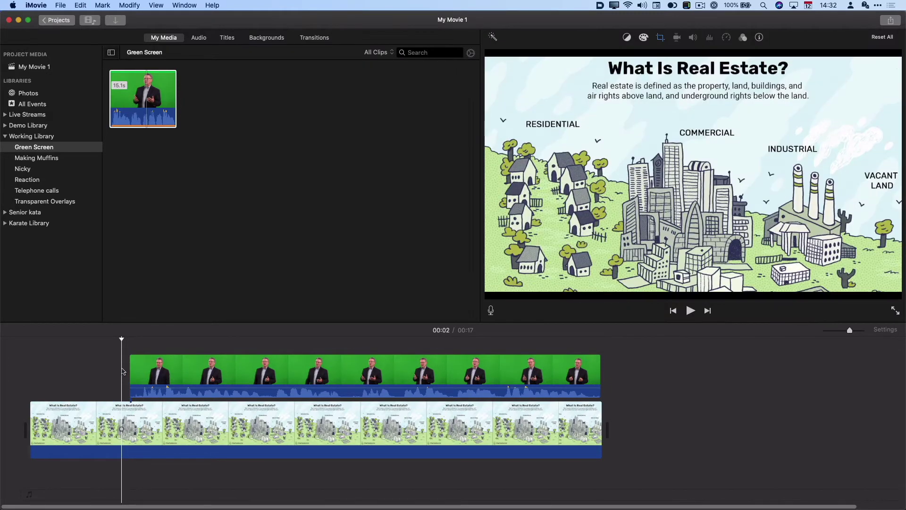
Change the overlay style of the presenter clip to Green/Blue Screen
{"action": "left_click", "coordinate": [221, 372]}
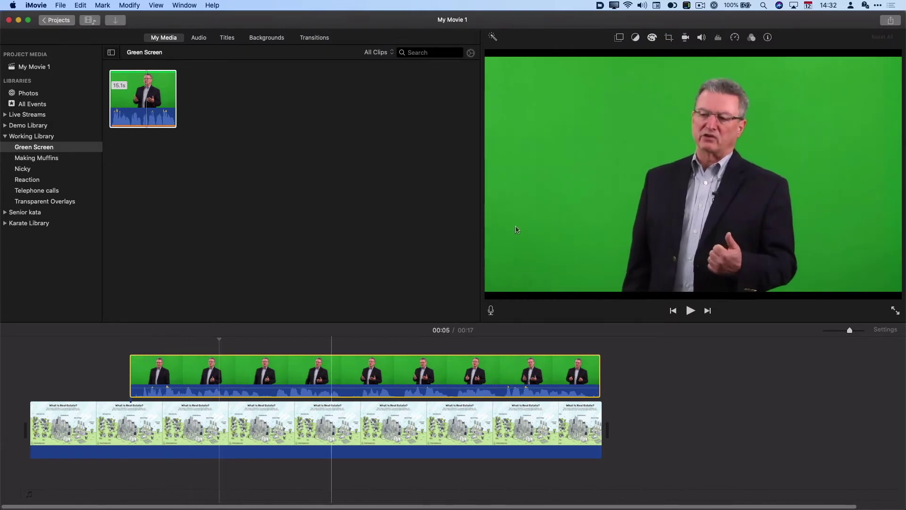
{"action": "left_click", "coordinate": [619, 38]}
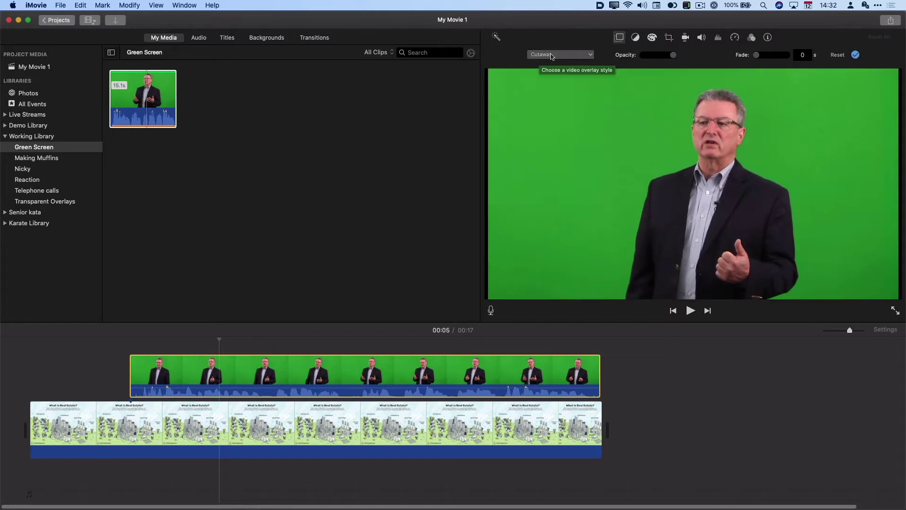
{"action": "left_click", "coordinate": [590, 56]}
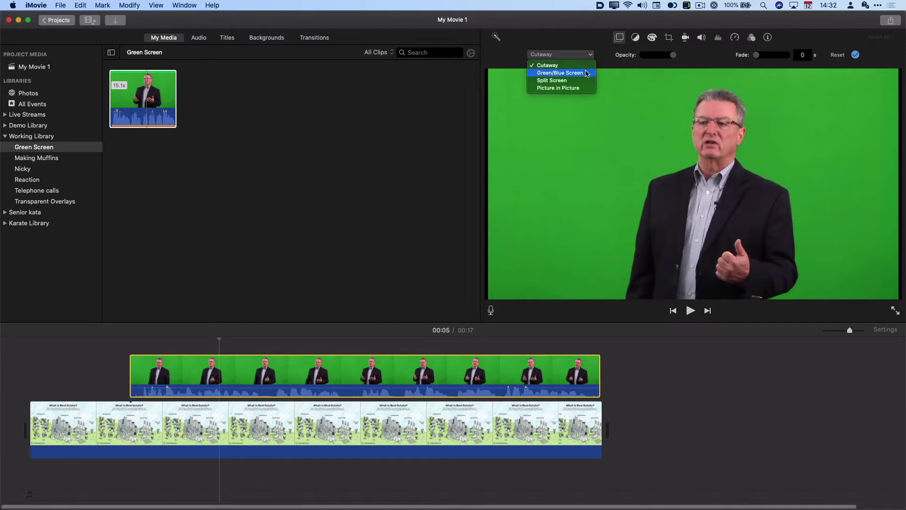
{"action": "left_click", "coordinate": [587, 74]}
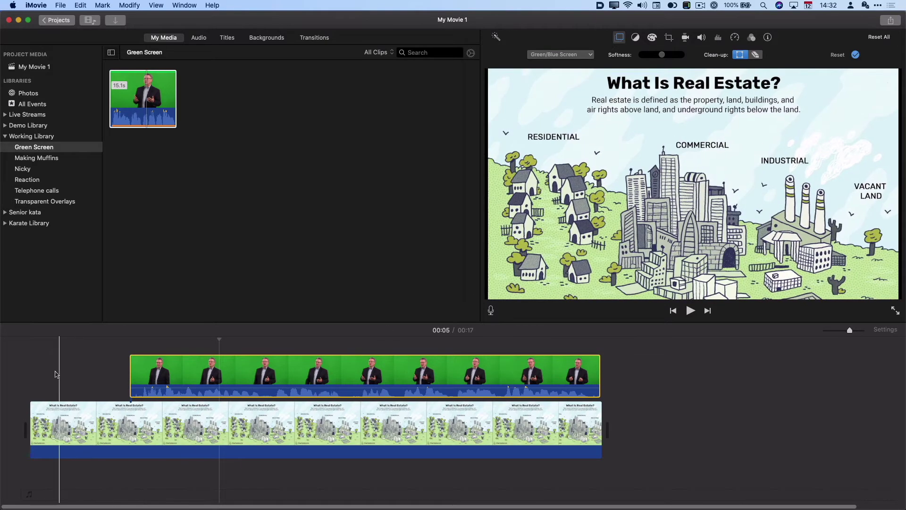
Play the movie from the start to check the presenter keyed over the real estate picture
{"action": "left_click", "coordinate": [27, 382]}
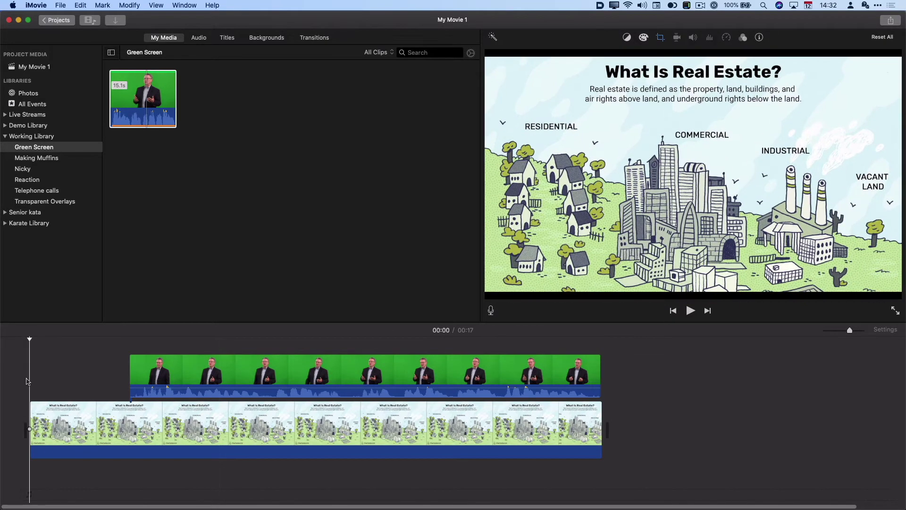
{"action": "key", "text": "space"}
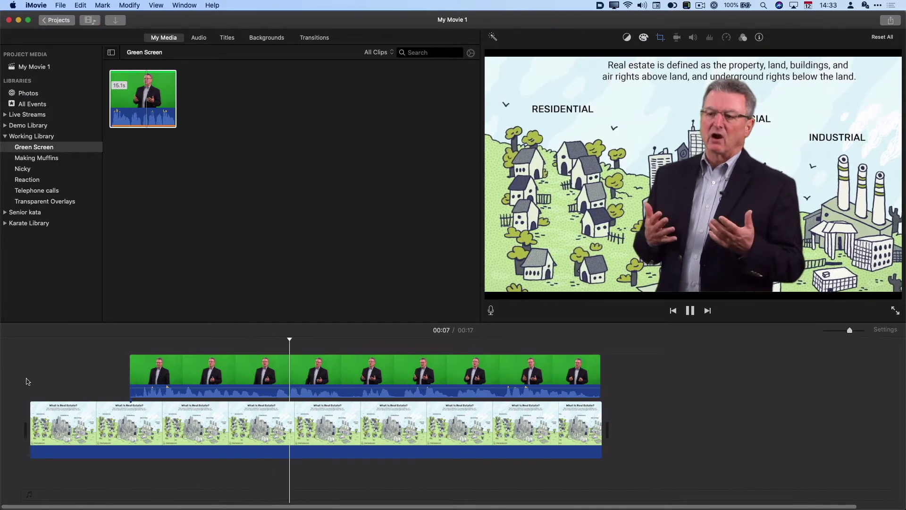
{"action": "key", "text": "space"}
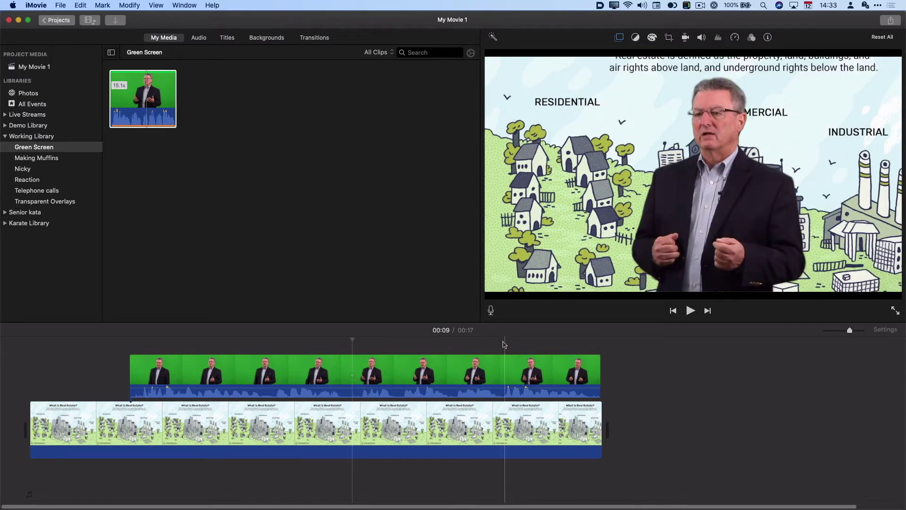
Lower the green screen edge softness slightly and pull the clean-up crop's two left corners in toward the presenter
{"action": "left_click", "coordinate": [499, 361]}
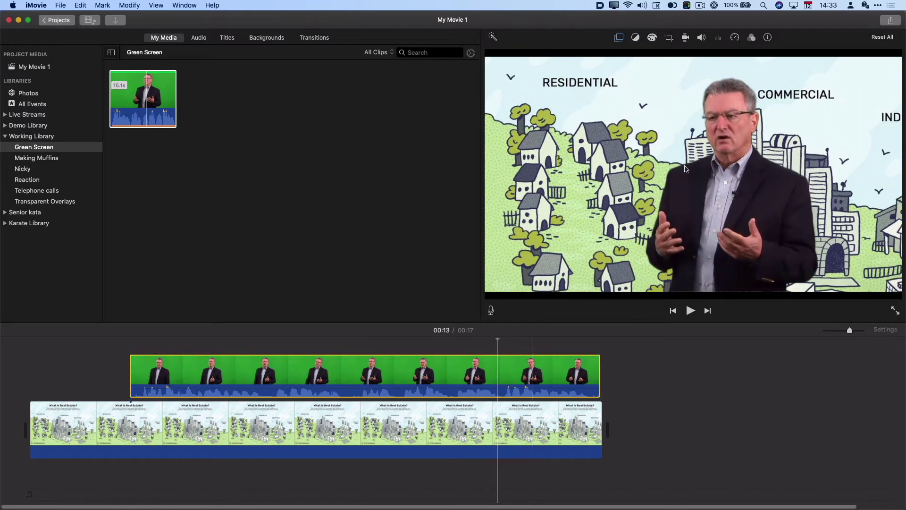
{"action": "left_click", "coordinate": [618, 38]}
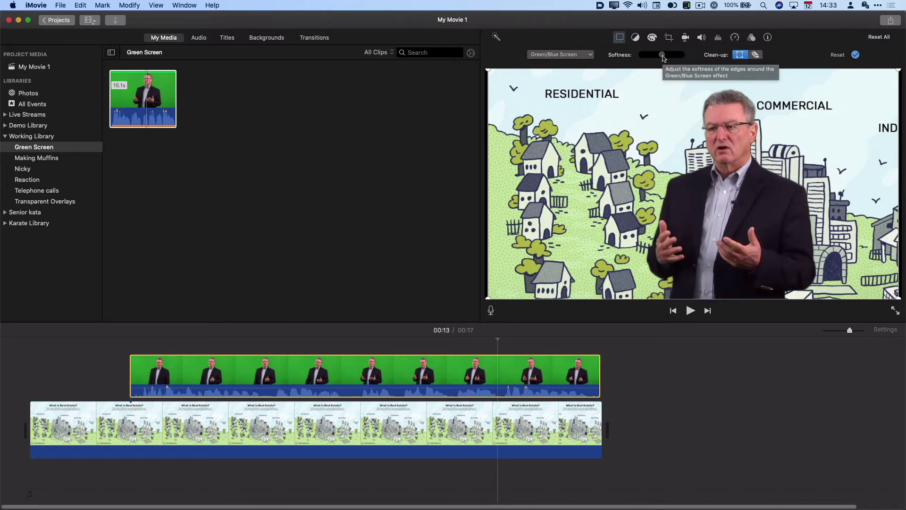
{"action": "mouse_move", "coordinate": [663, 57]}
{"action": "left_mouse_down"}
{"action": "mouse_move", "coordinate": [634, 60]}
{"action": "mouse_move", "coordinate": [691, 61]}
{"action": "mouse_move", "coordinate": [661, 66]}
{"action": "left_mouse_up"}
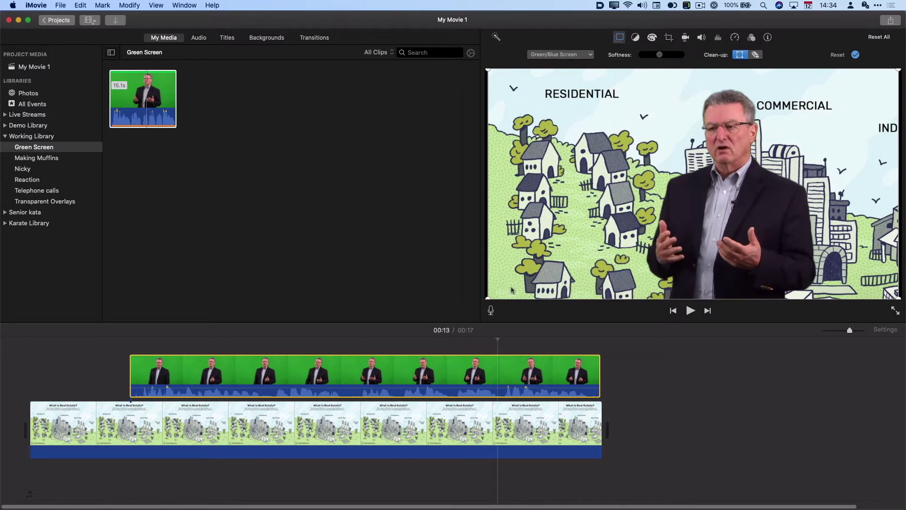
{"action": "left_click_drag", "start_coordinate": [488, 299], "coordinate": [580, 299]}
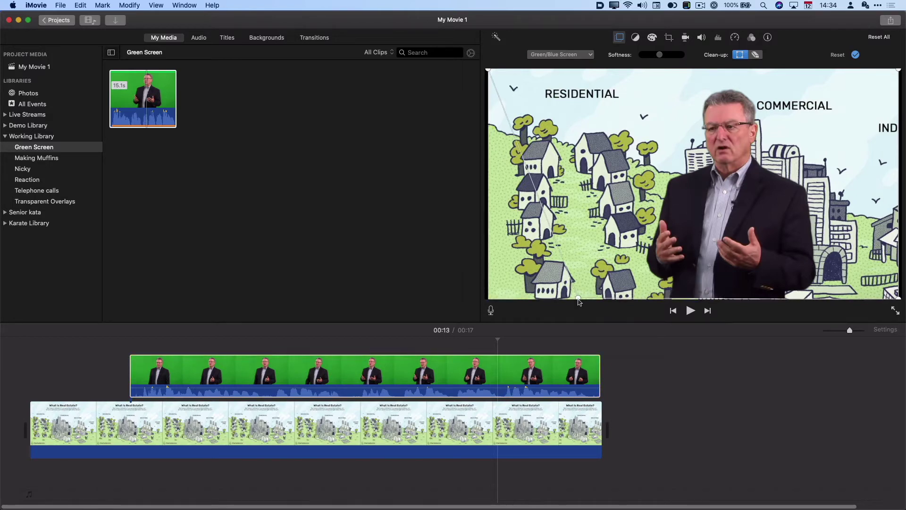
{"action": "left_click_drag", "start_coordinate": [488, 71], "coordinate": [597, 69]}
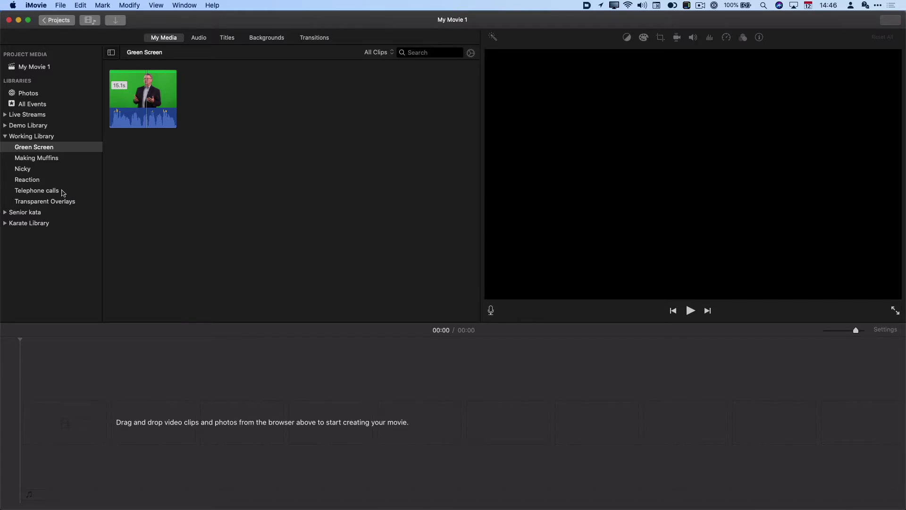
Add the woman's telephone clip to the empty movie and overlay the man's clip above it from about halfway through
{"action": "left_click", "coordinate": [56, 190]}
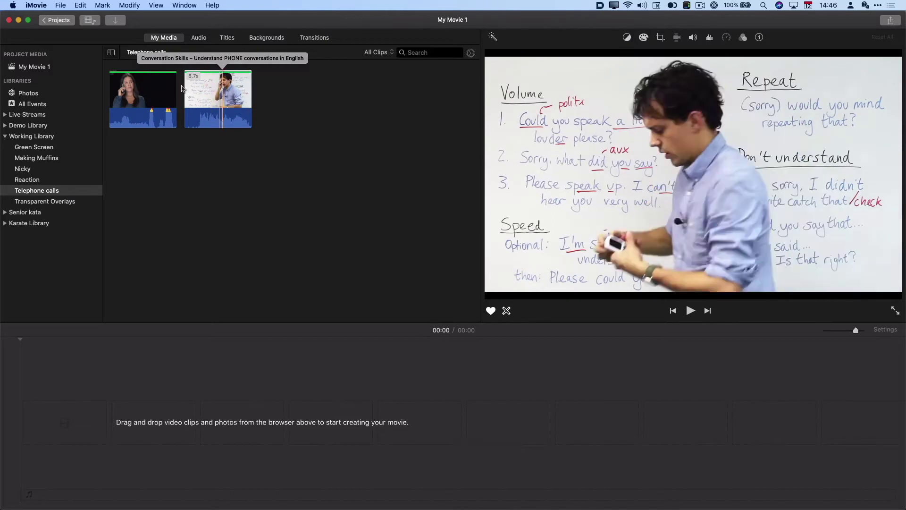
{"action": "left_click_drag", "start_coordinate": [149, 89], "coordinate": [99, 437]}
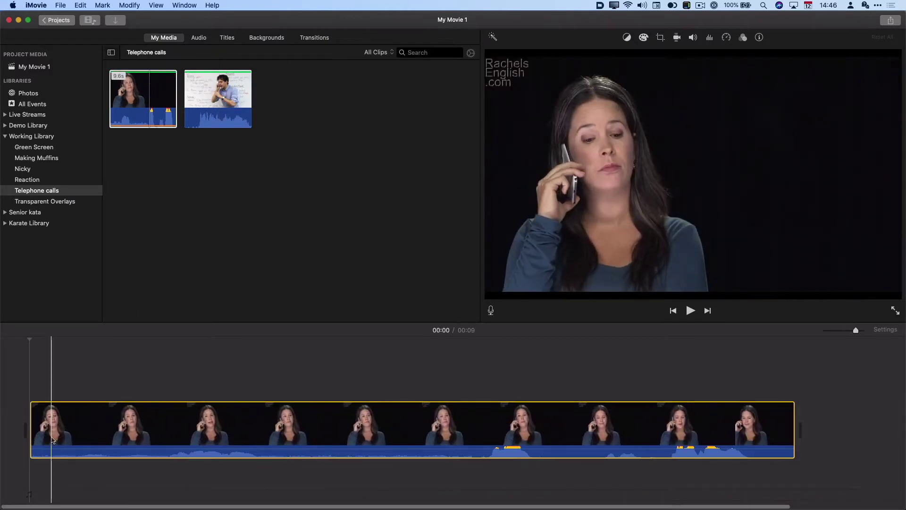
{"action": "left_click_drag", "start_coordinate": [214, 90], "coordinate": [391, 379]}
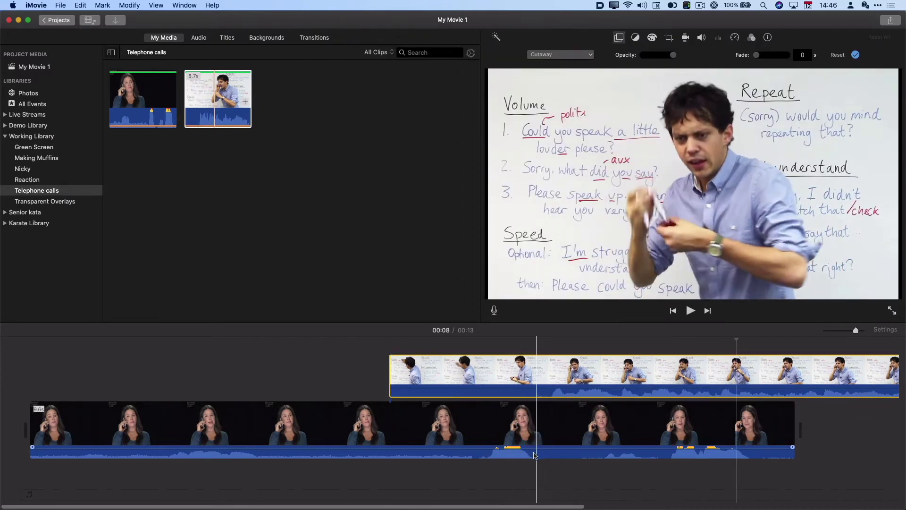
Trim the man's overlay to start just before he speaks and end level with the woman's clip
{"action": "left_click", "coordinate": [537, 375]}
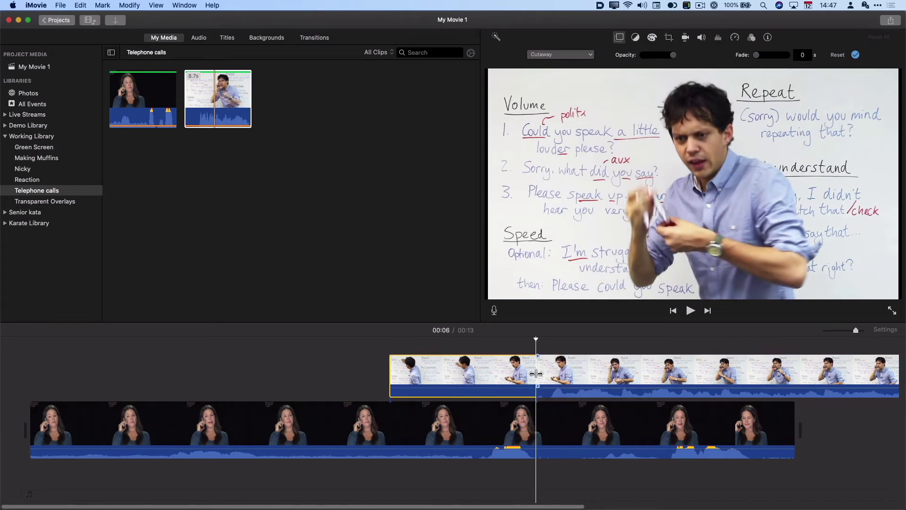
{"action": "key", "text": "alt+slash"}
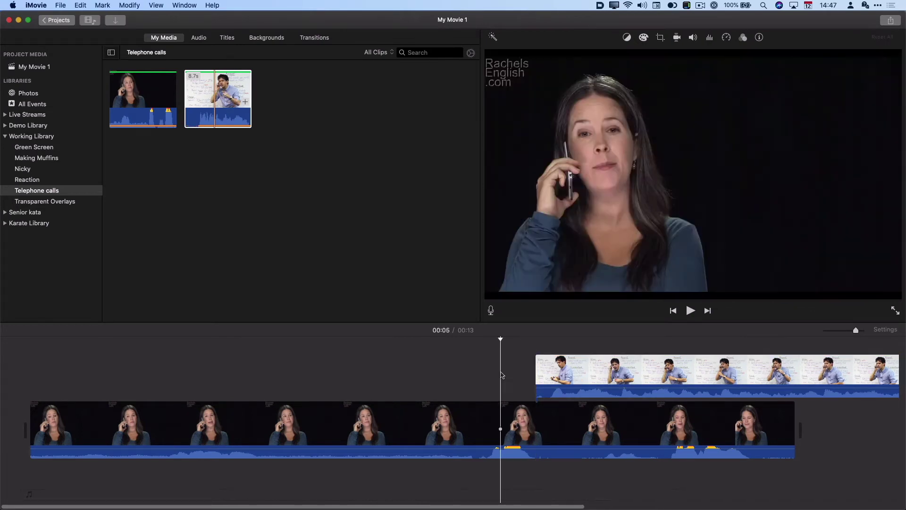
{"action": "scroll", "coordinate": [501, 375], "scroll_direction": "right", "scroll_amount": 10}
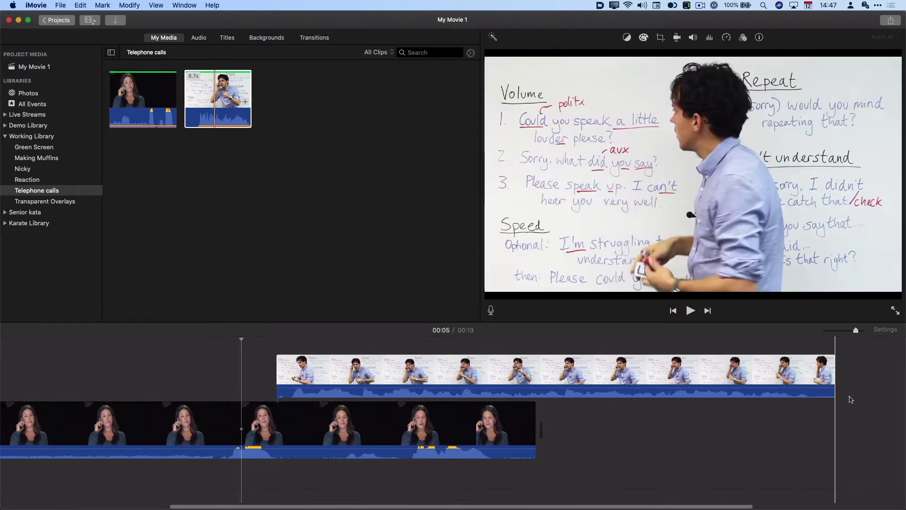
{"action": "left_click_drag", "start_coordinate": [830, 372], "coordinate": [537, 393]}
{"action": "scroll", "coordinate": [590, 387], "scroll_direction": "left", "scroll_amount": 9}
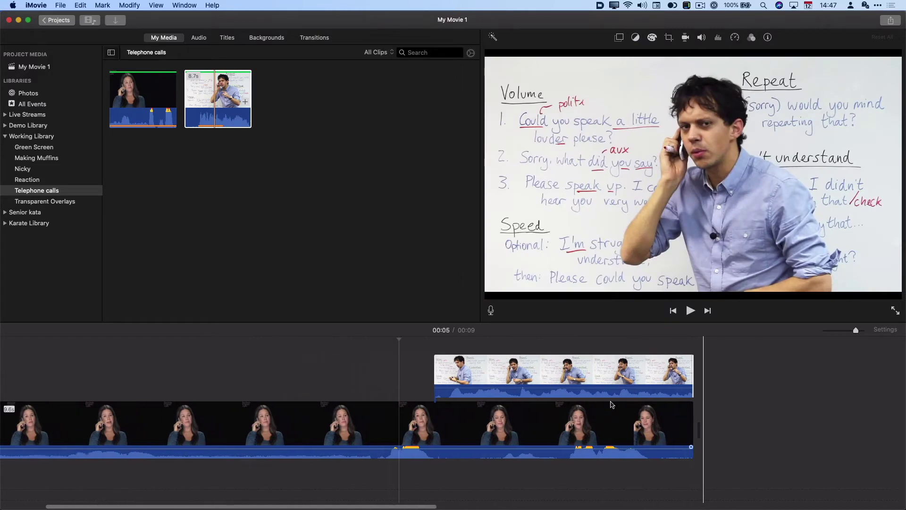
Change the man's overlay to Picture in Picture, enlarge the inset slightly and place it in the empty area beside the woman
{"action": "left_click", "coordinate": [572, 369]}
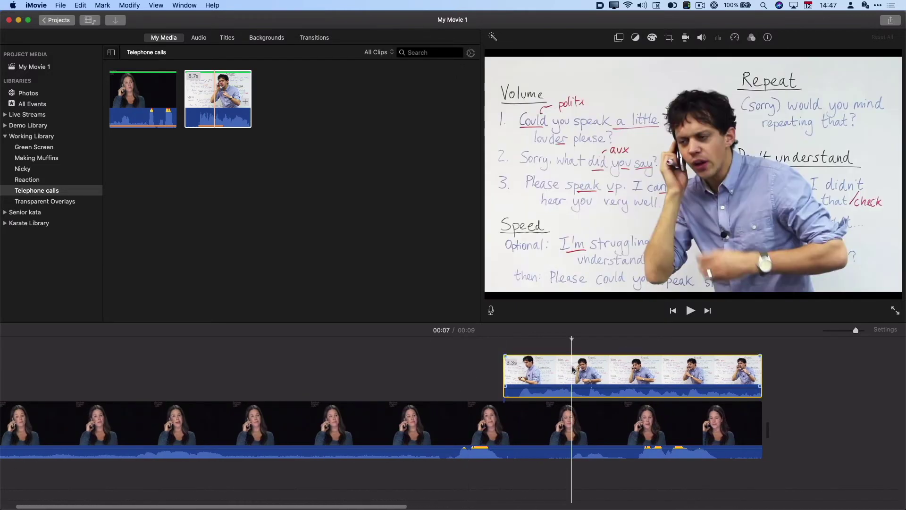
{"action": "left_click", "coordinate": [619, 38]}
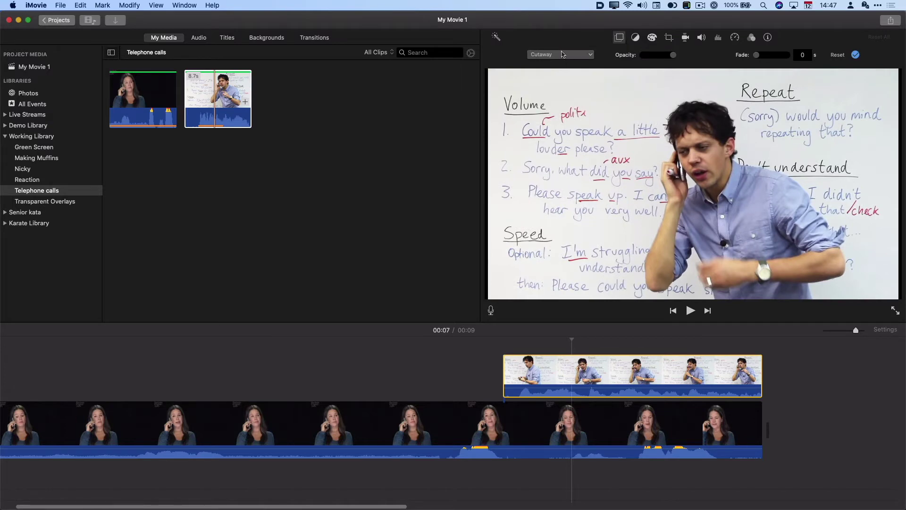
{"action": "left_click", "coordinate": [580, 55]}
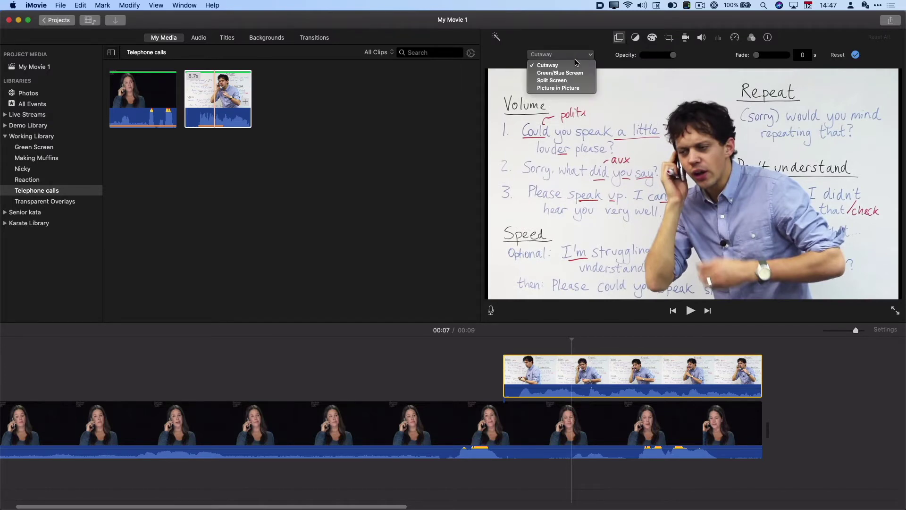
{"action": "left_click", "coordinate": [575, 88]}
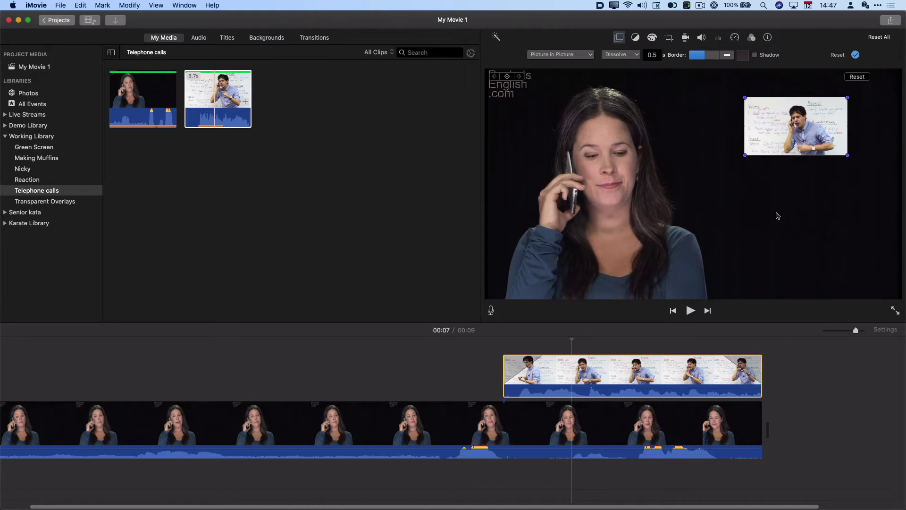
{"action": "left_click_drag", "start_coordinate": [745, 154], "coordinate": [715, 171]}
{"action": "left_click_drag", "start_coordinate": [797, 133], "coordinate": [820, 147]}
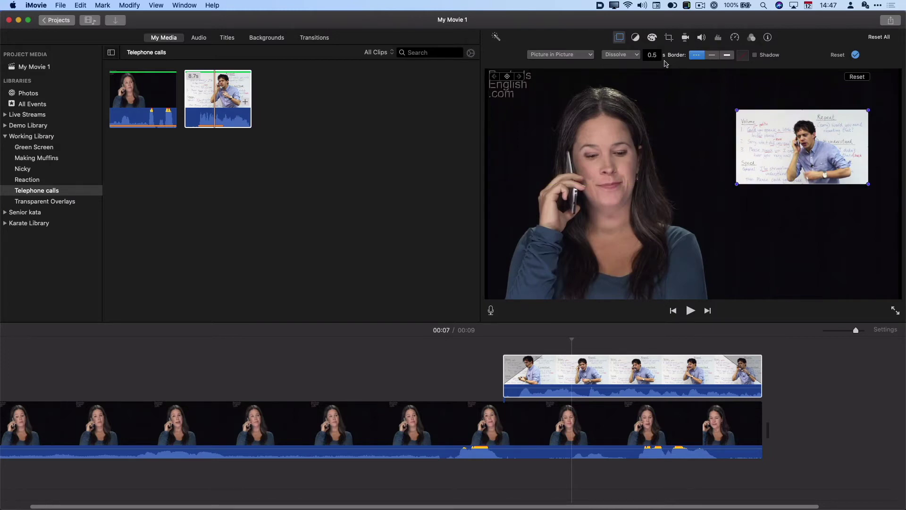
Review the inset's transition styles and set the Dissolve duration to 0 seconds
{"action": "left_click", "coordinate": [635, 55]}
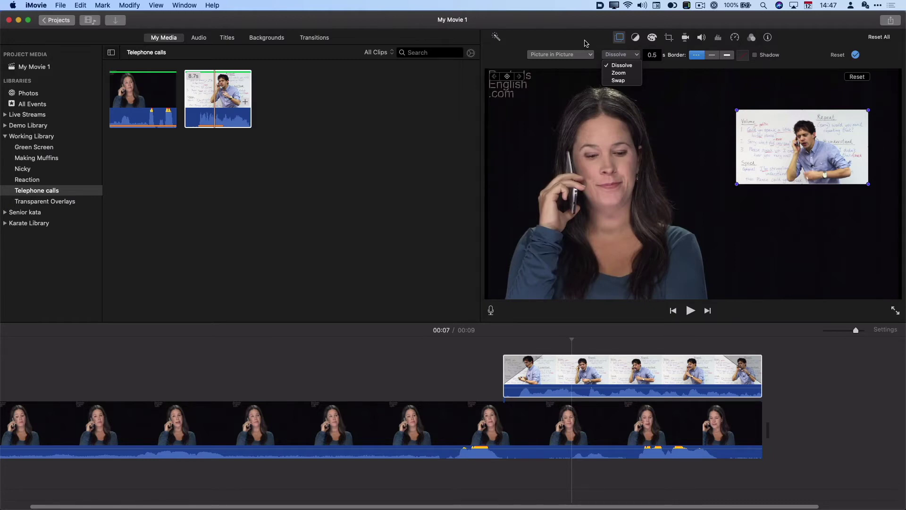
{"action": "left_click", "coordinate": [585, 44]}
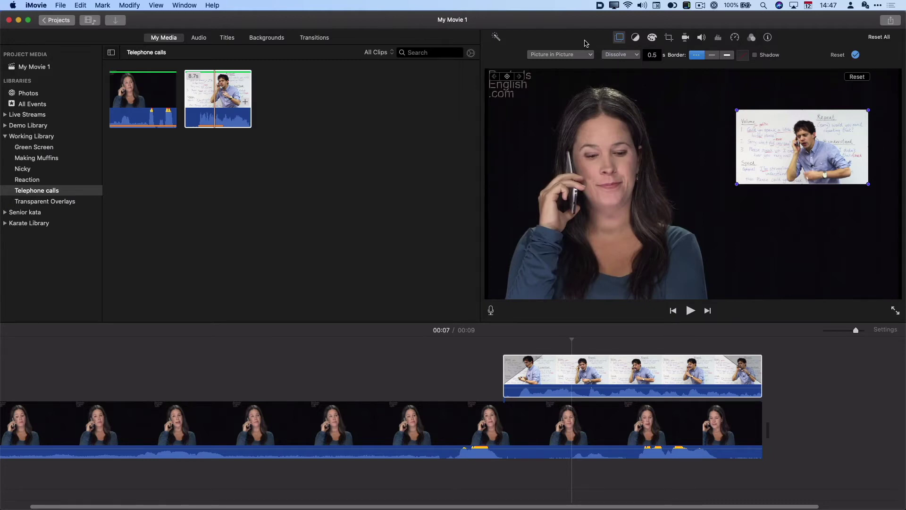
{"action": "left_click", "coordinate": [655, 55]}
{"action": "type", "text": "0"}
{"action": "key", "text": "Return"}
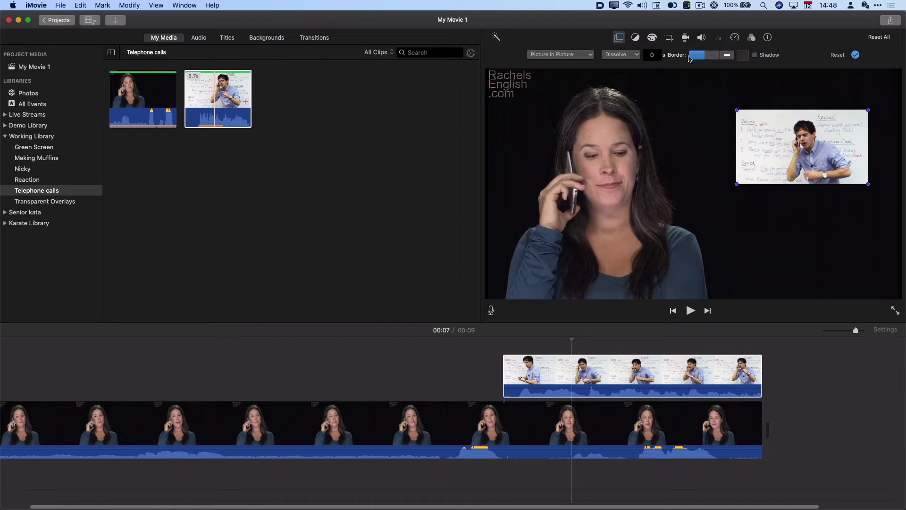
Try a thin and a thick orange border around the inset, and set the border back to none
{"action": "left_click", "coordinate": [712, 55]}
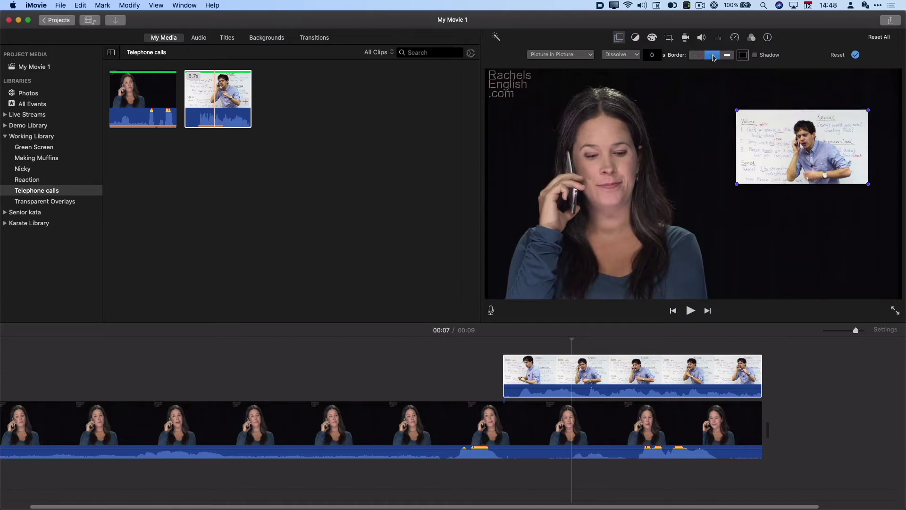
{"action": "left_click", "coordinate": [742, 55]}
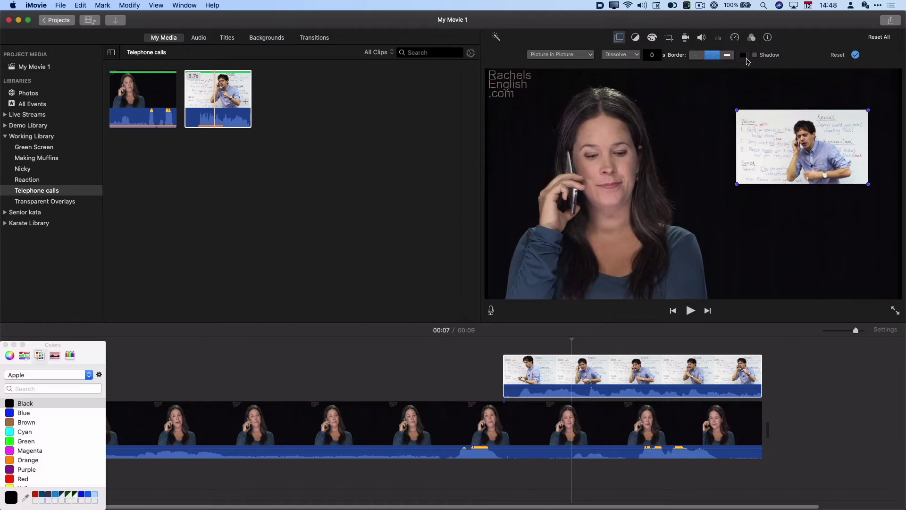
{"action": "left_click", "coordinate": [10, 460]}
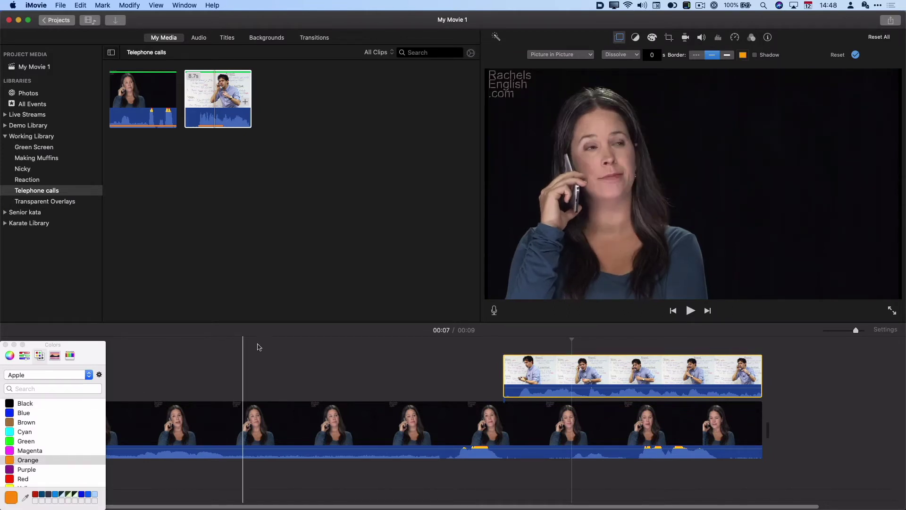
{"action": "left_click", "coordinate": [727, 56]}
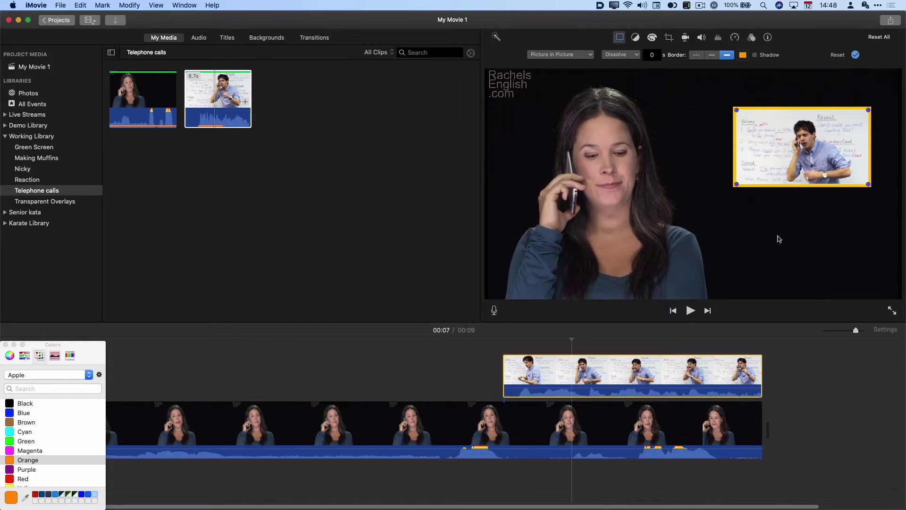
{"action": "left_click", "coordinate": [697, 55]}
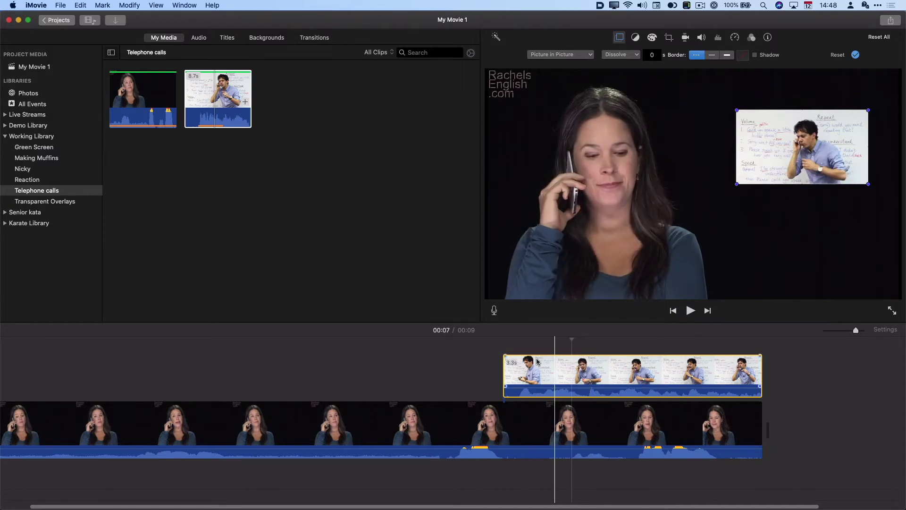
Play the call, and use audio keyframes to silence the woman's clip from just after the man's inset begins to its end
{"action": "left_click", "coordinate": [308, 379]}
{"action": "key", "text": "space"}
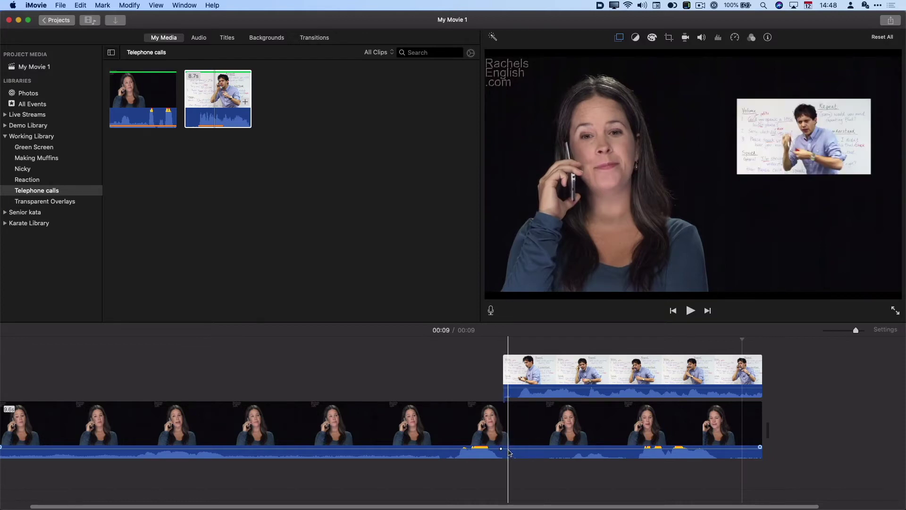
{"action": "left_click", "coordinate": [509, 453]}
{"action": "left_click", "coordinate": [509, 448], "text": "alt"}
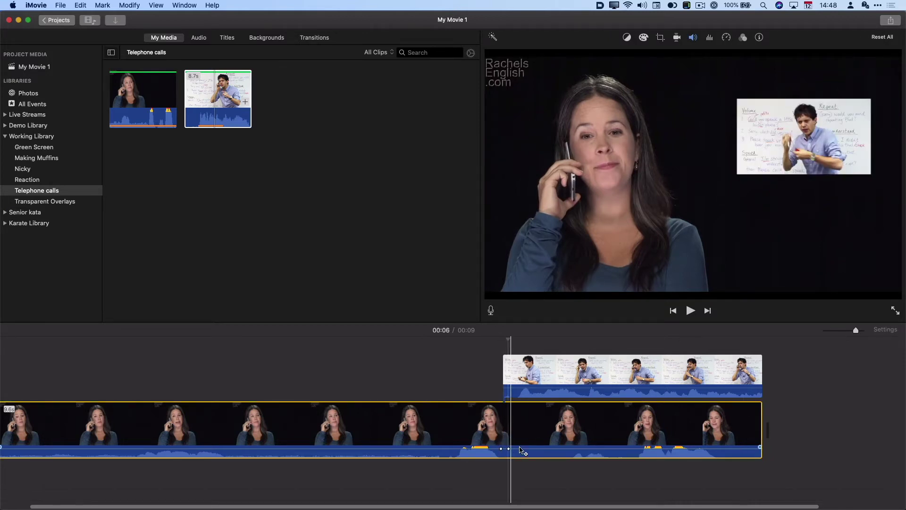
{"action": "left_click_drag", "start_coordinate": [541, 448], "coordinate": [540, 466]}
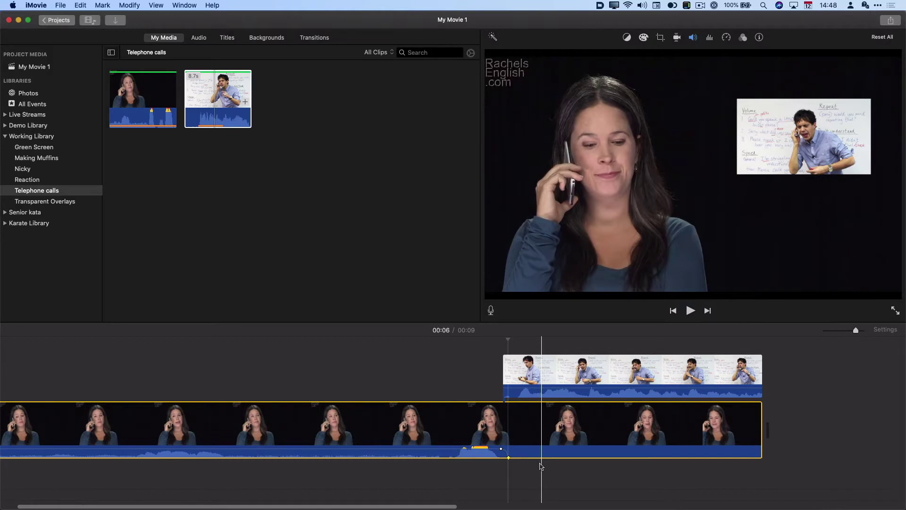
Set the inset's Dissolve duration to 0.5 seconds and play the call to check how the inset fades in and out
{"action": "left_click", "coordinate": [595, 368]}
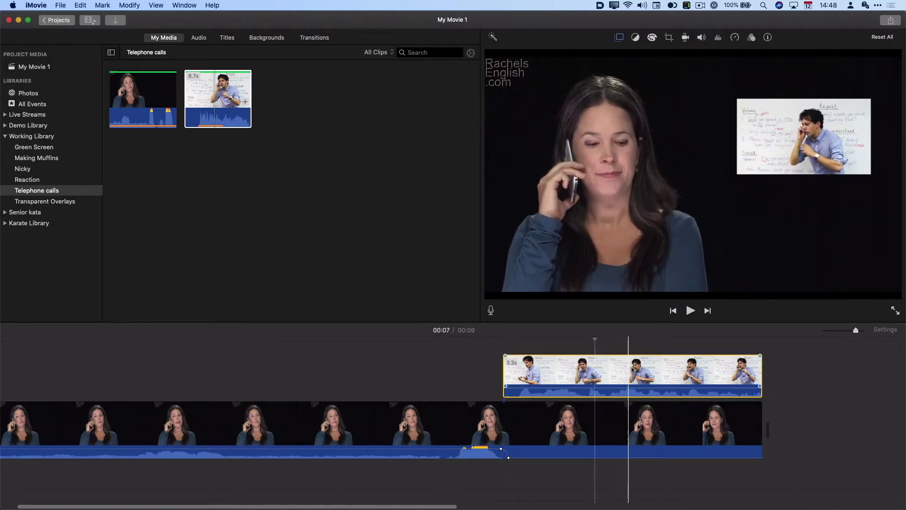
{"action": "left_click", "coordinate": [620, 37]}
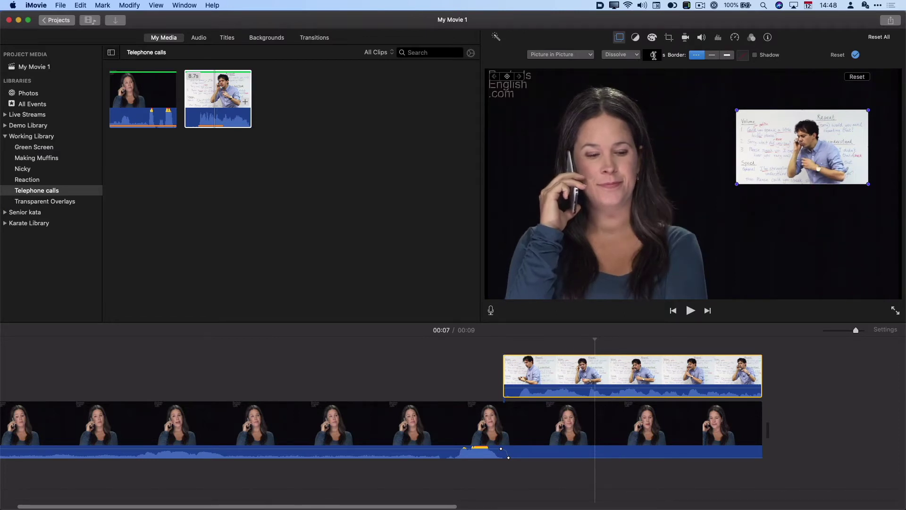
{"action": "left_click", "coordinate": [653, 55]}
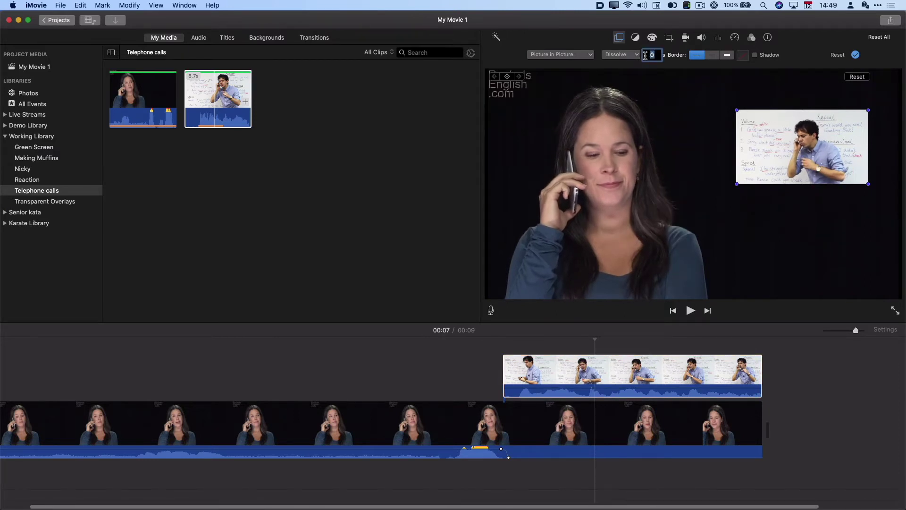
{"action": "type", "text": "0"}
{"action": "key", "text": "Return"}
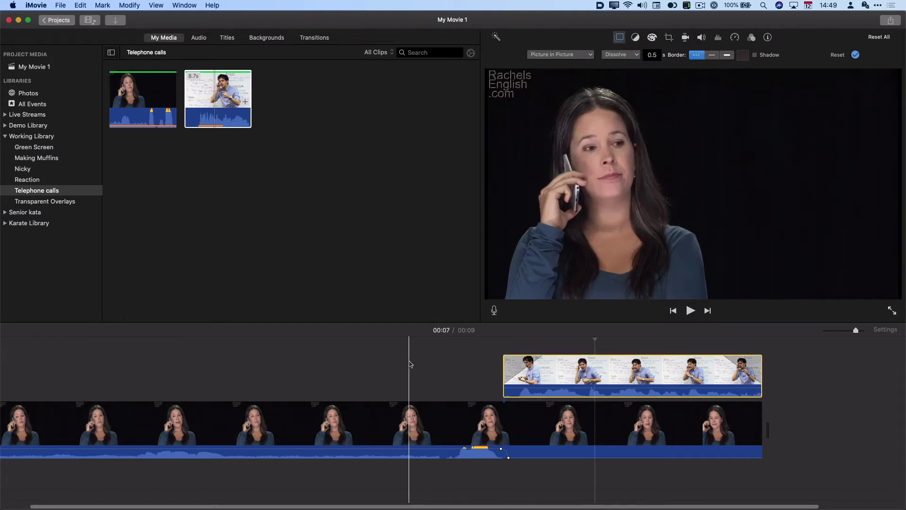
{"action": "left_click", "coordinate": [410, 364]}
{"action": "key", "text": "space"}
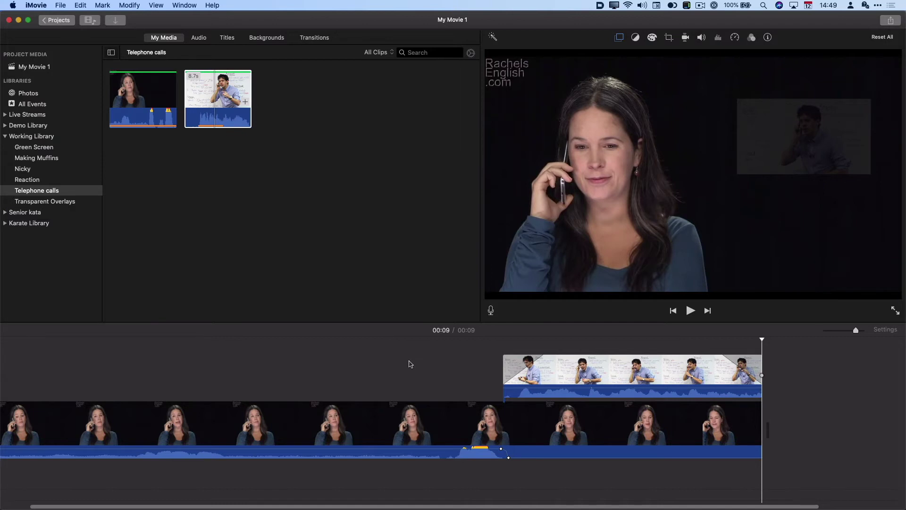
{"action": "left_click", "coordinate": [410, 364]}
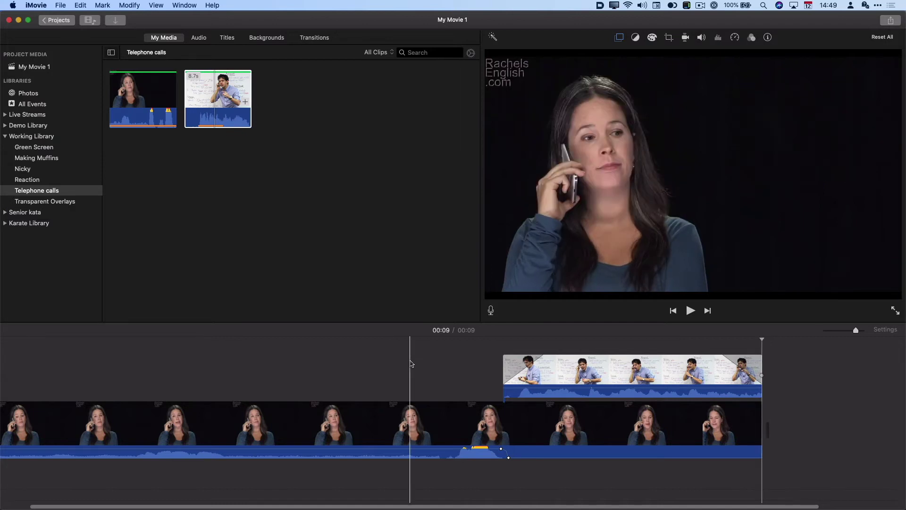
At the start of the man's picture-in-picture inset, move it to the lower-right corner of the frame and set a position keyframe
{"action": "left_click", "coordinate": [594, 383]}
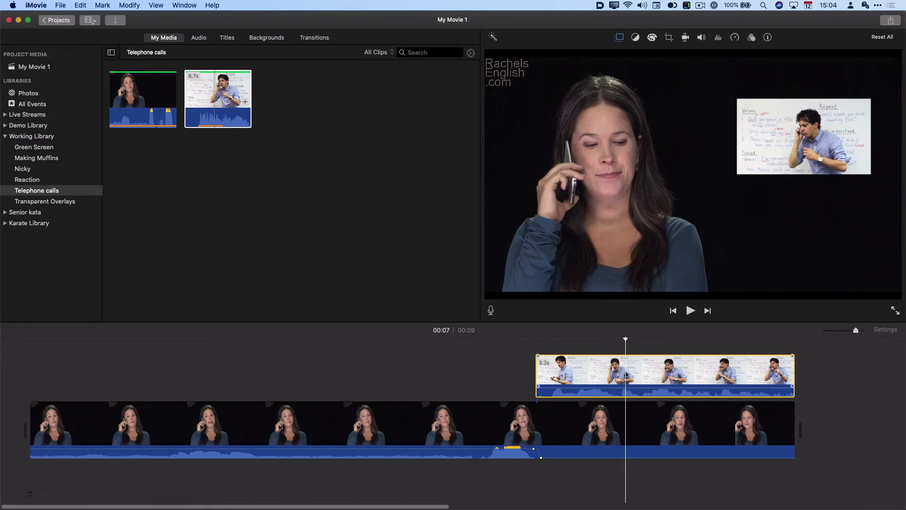
{"action": "left_click", "coordinate": [620, 38]}
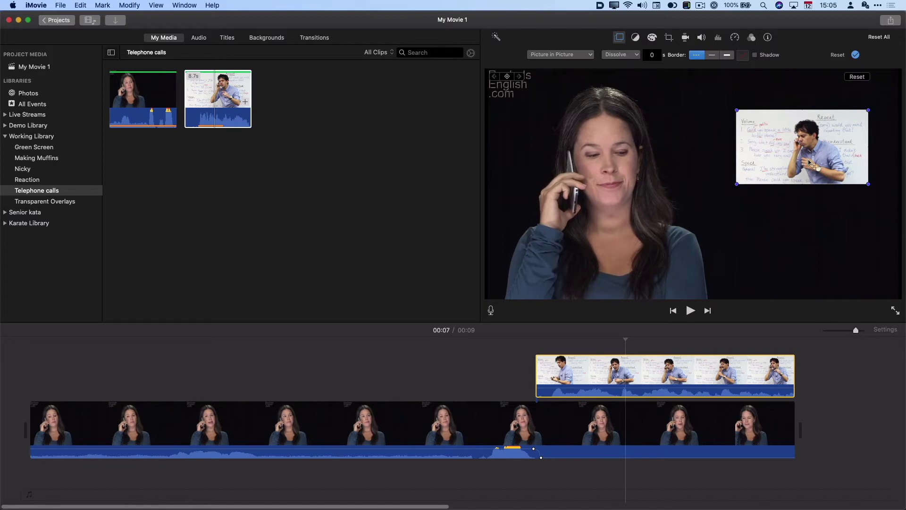
{"action": "left_click_drag", "start_coordinate": [626, 339], "coordinate": [538, 342]}
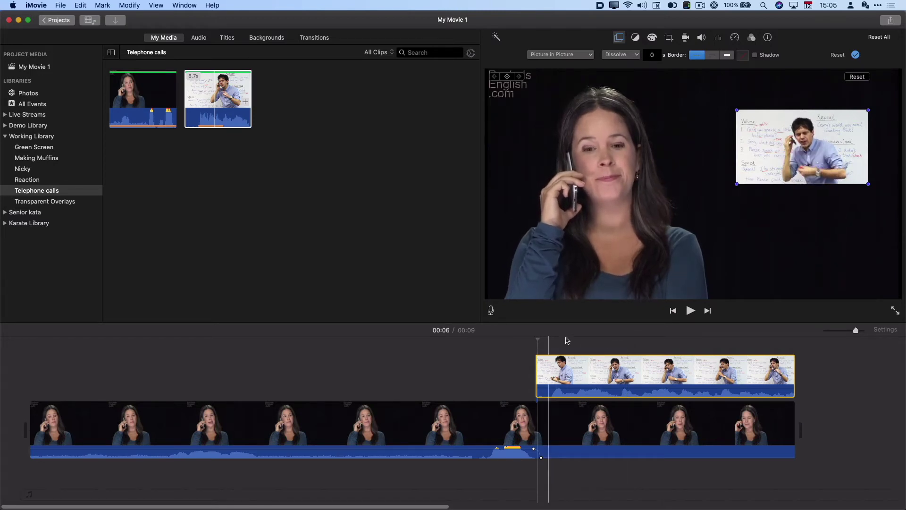
{"action": "left_click_drag", "start_coordinate": [815, 137], "coordinate": [825, 248]}
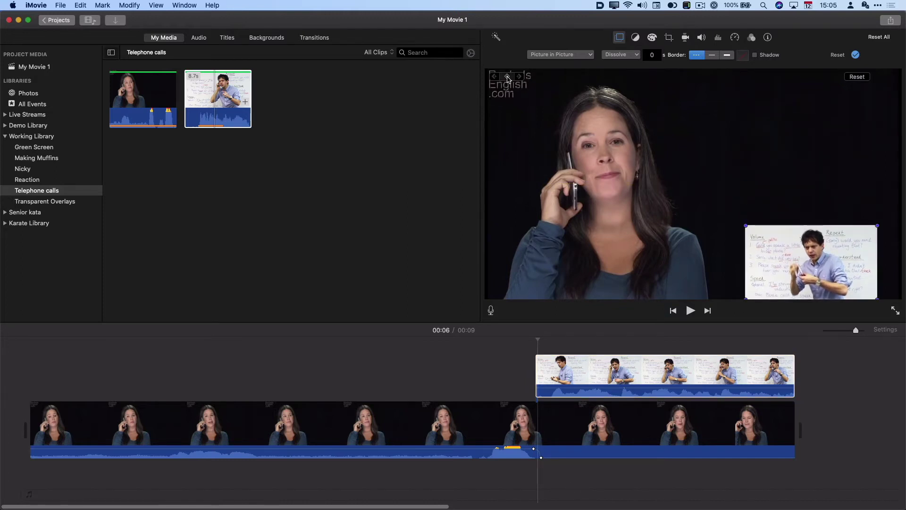
{"action": "key", "text": "Left"}
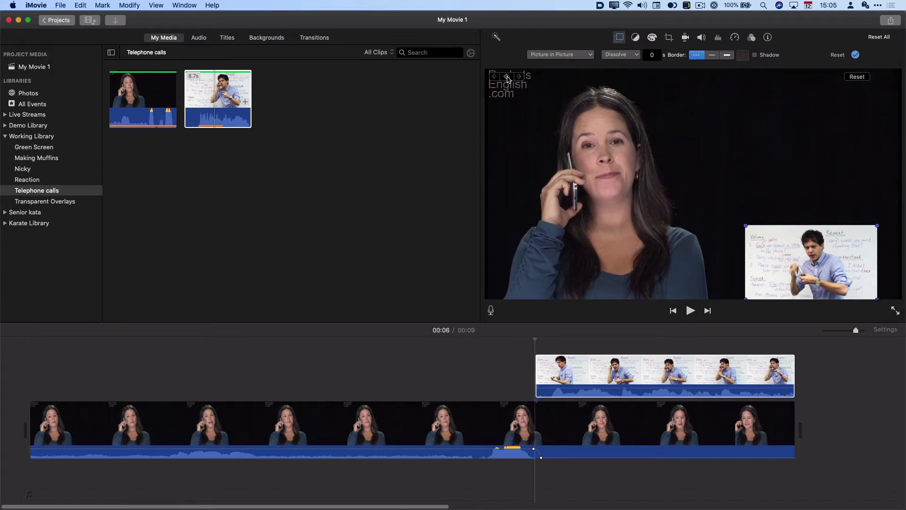
Near the inset's end, keyframe it in the upper-right corner of the frame and go back to its previous keyframe
{"action": "left_click_drag", "start_coordinate": [545, 339], "coordinate": [789, 343]}
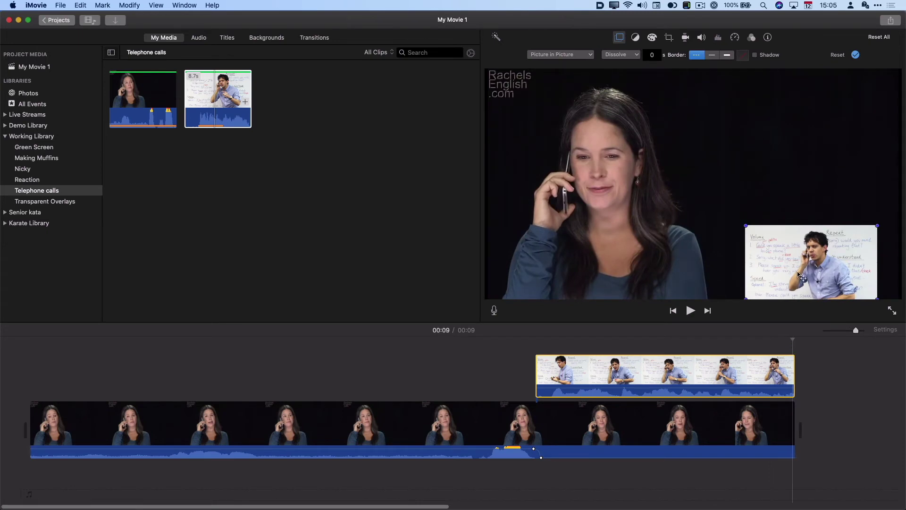
{"action": "left_click_drag", "start_coordinate": [797, 271], "coordinate": [791, 119]}
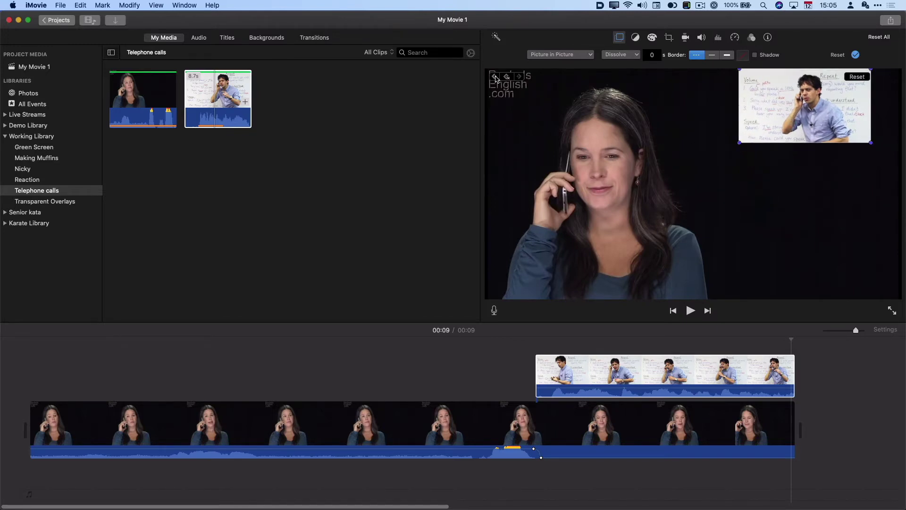
{"action": "left_click", "coordinate": [495, 77]}
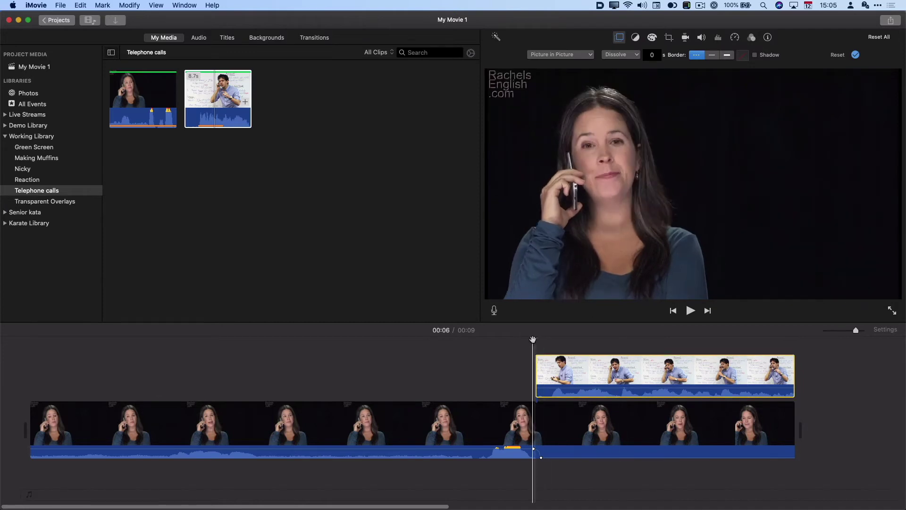
Play the call from the beginning to check the inset's movement and reselect the inset clip
{"action": "left_click", "coordinate": [470, 354]}
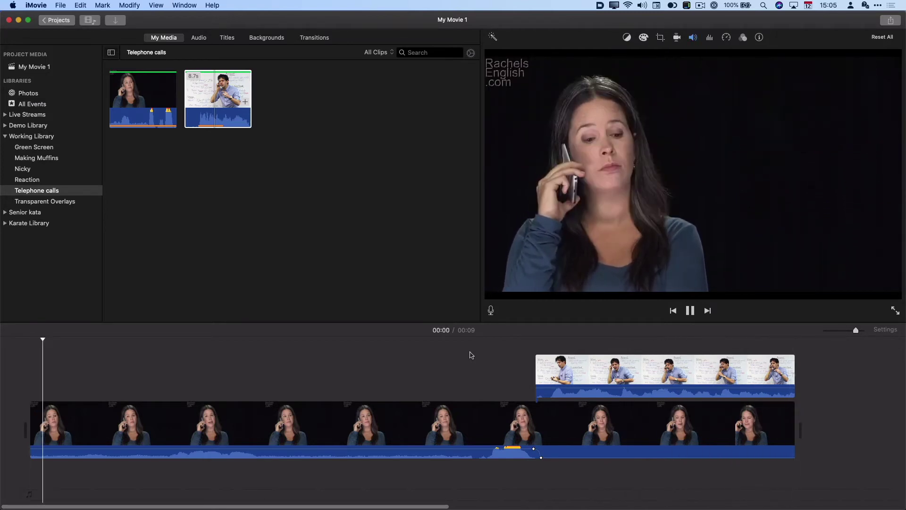
{"action": "key", "text": "space"}
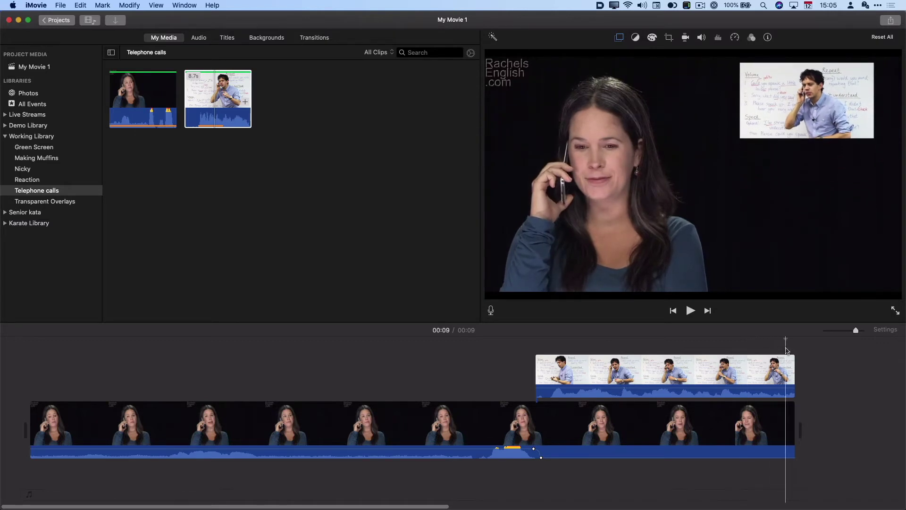
{"action": "left_click", "coordinate": [592, 376]}
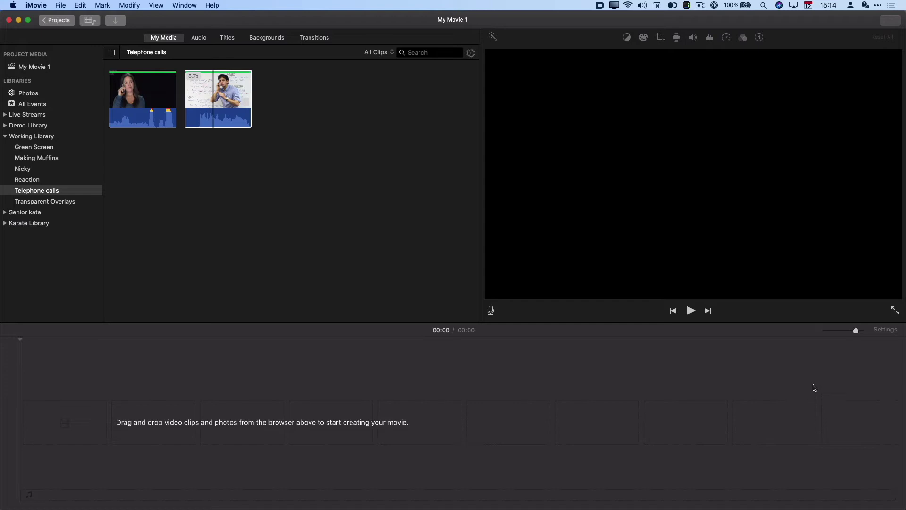
Place the woman's phone clip and then the man's clip in the empty timeline, and play across the cut between them
{"action": "left_click_drag", "start_coordinate": [175, 114], "coordinate": [61, 420]}
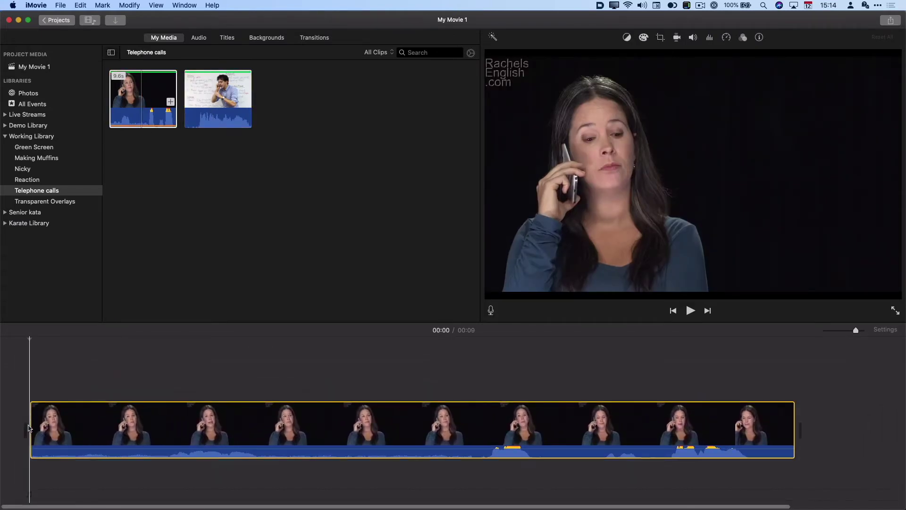
{"action": "left_click_drag", "start_coordinate": [202, 88], "coordinate": [817, 429]}
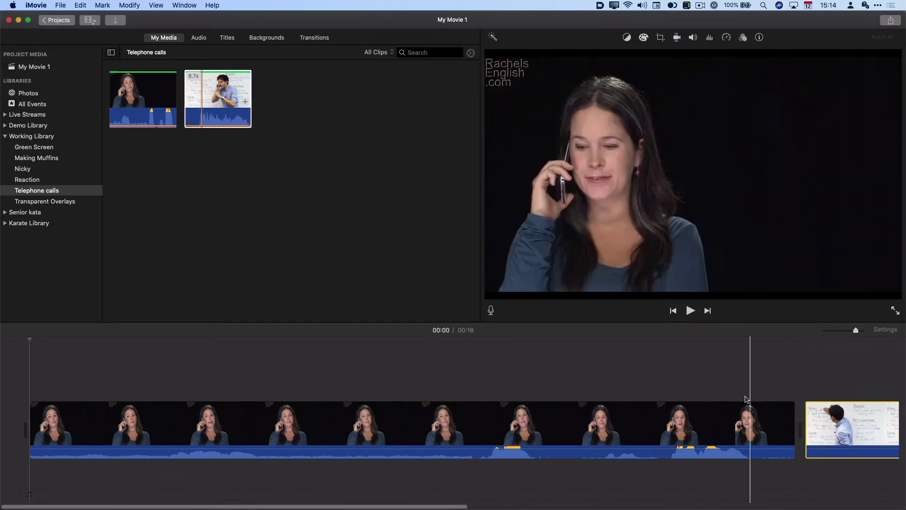
{"action": "key", "text": "space"}
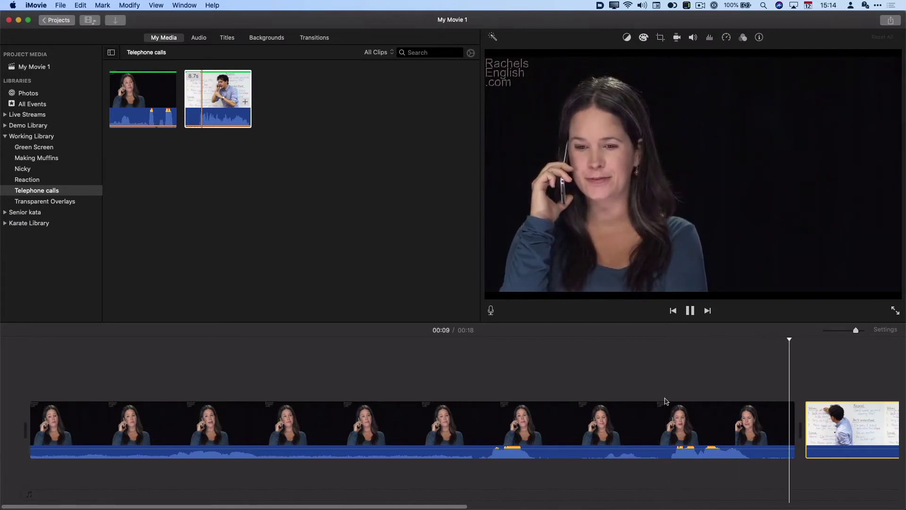
{"action": "key", "text": "space"}
{"action": "scroll", "coordinate": [666, 401], "scroll_direction": "right", "scroll_amount": 3}
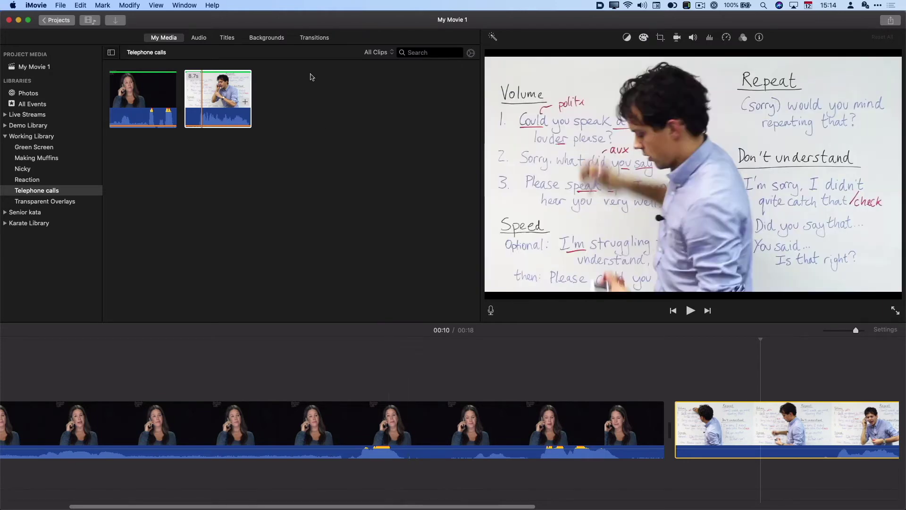
Add a Cross Dissolve between the two phone clips and set its duration to 0.2 seconds
{"action": "left_click", "coordinate": [316, 38]}
{"action": "left_click_drag", "start_coordinate": [21, 110], "coordinate": [627, 426]}
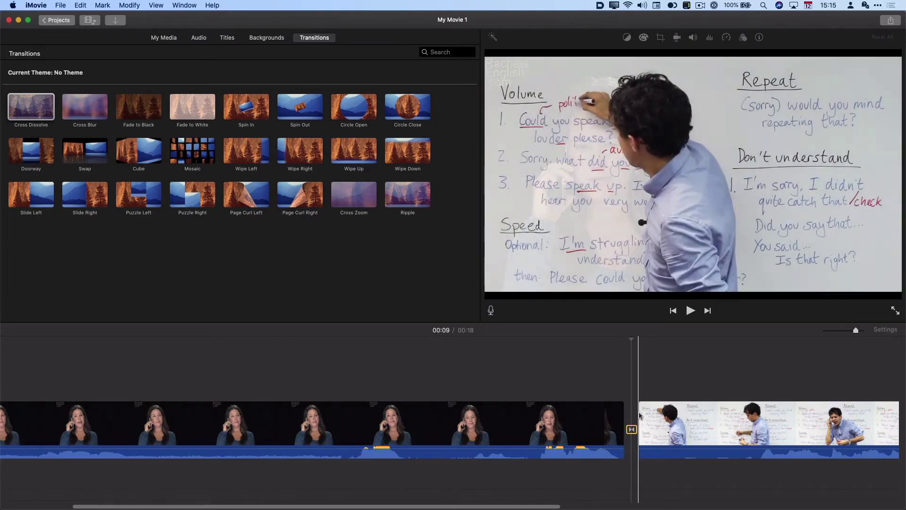
{"action": "double_click", "coordinate": [631, 429]}
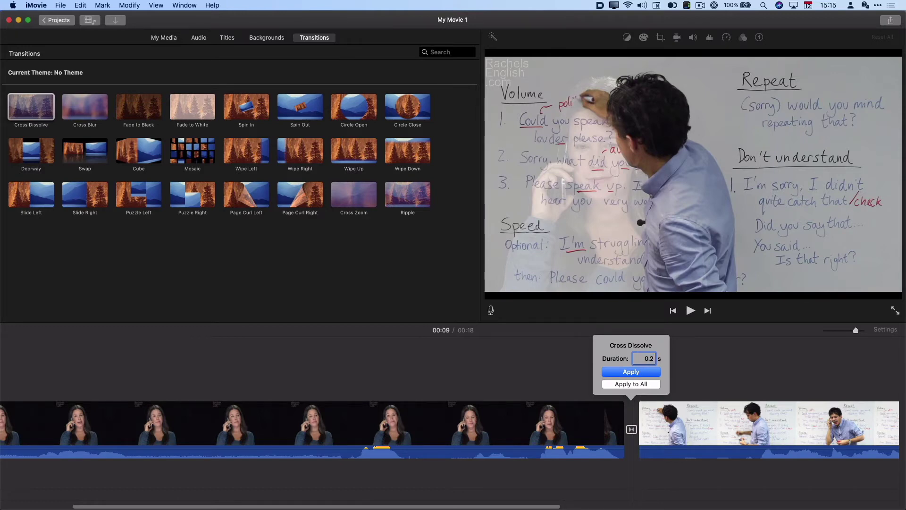
{"action": "key", "text": "Return"}
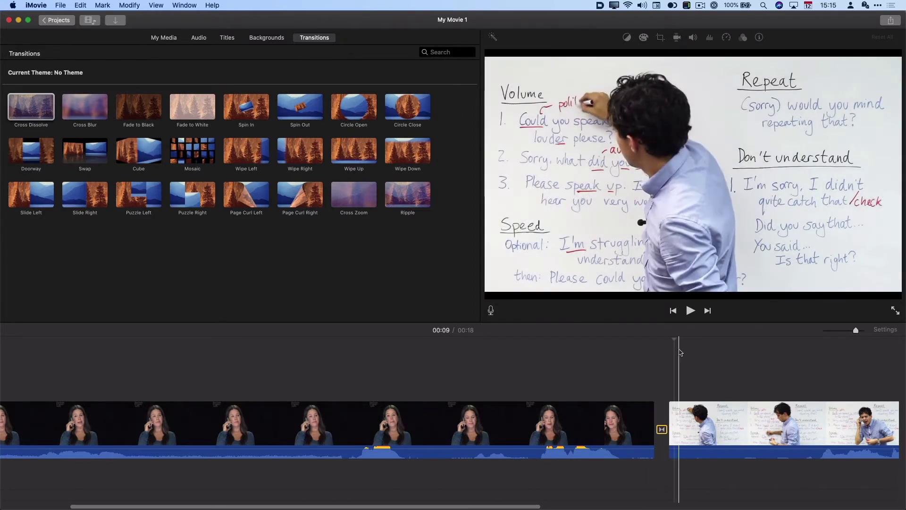
In the Precision Editor, start the man's clip as he lifts the phone and move the transition to just after the loud peak in the woman's audio
{"action": "left_click", "coordinate": [184, 5]}
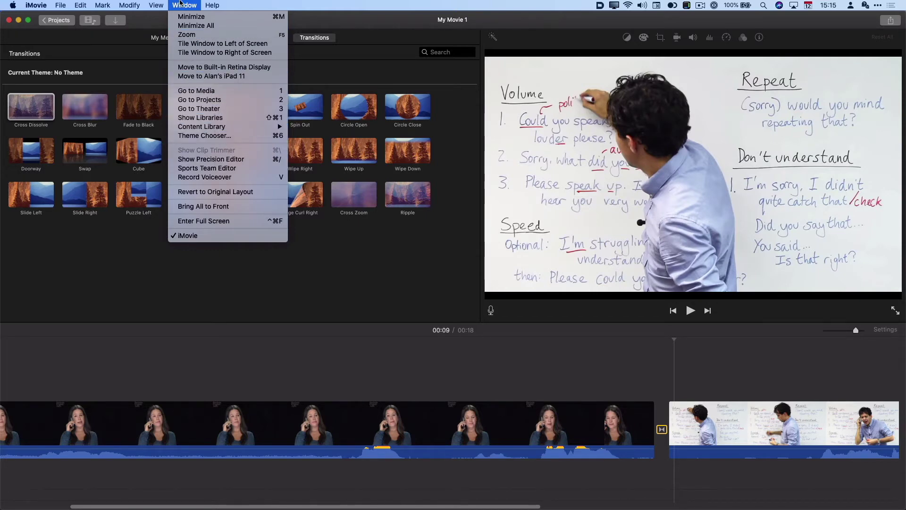
{"action": "left_click", "coordinate": [350, 2]}
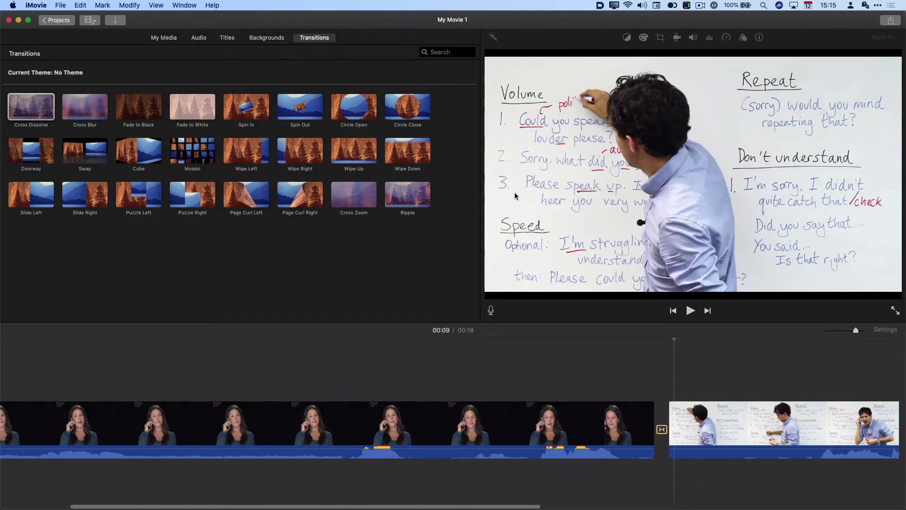
{"action": "right_click", "coordinate": [662, 429]}
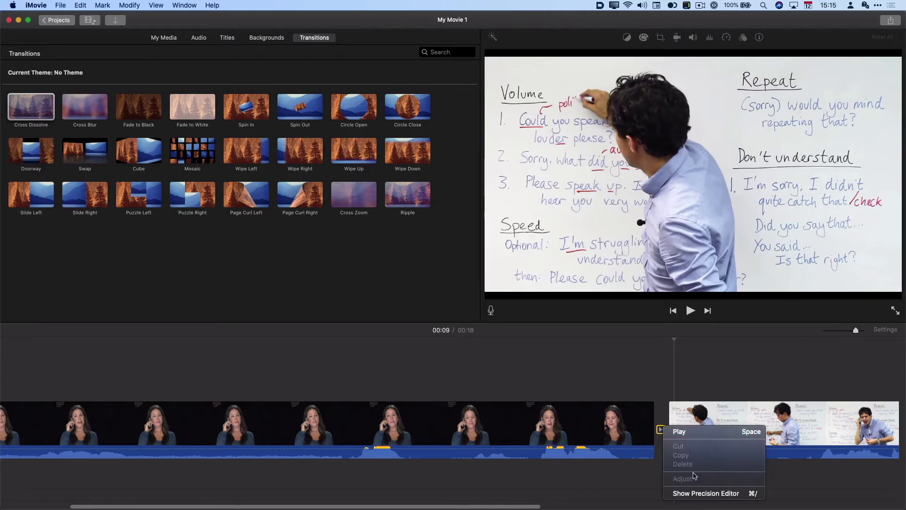
{"action": "left_click", "coordinate": [696, 493]}
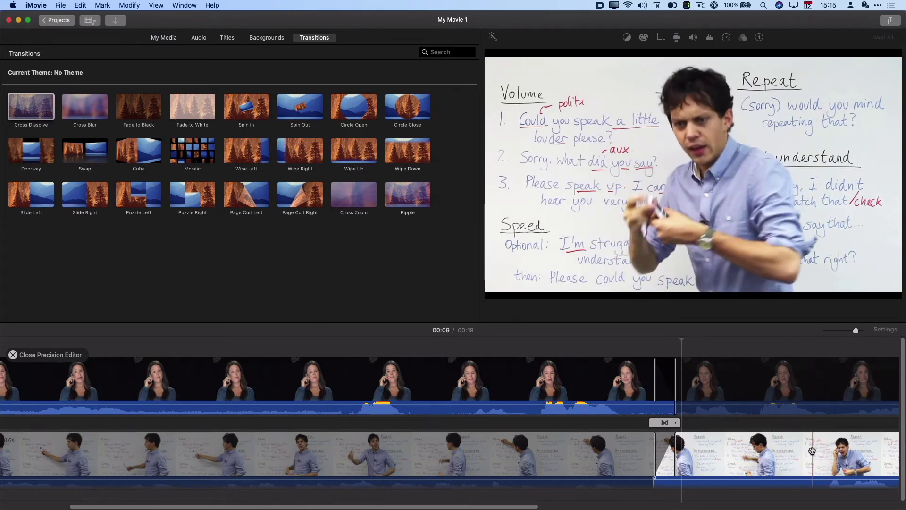
{"action": "left_click_drag", "start_coordinate": [811, 451], "coordinate": [410, 470]}
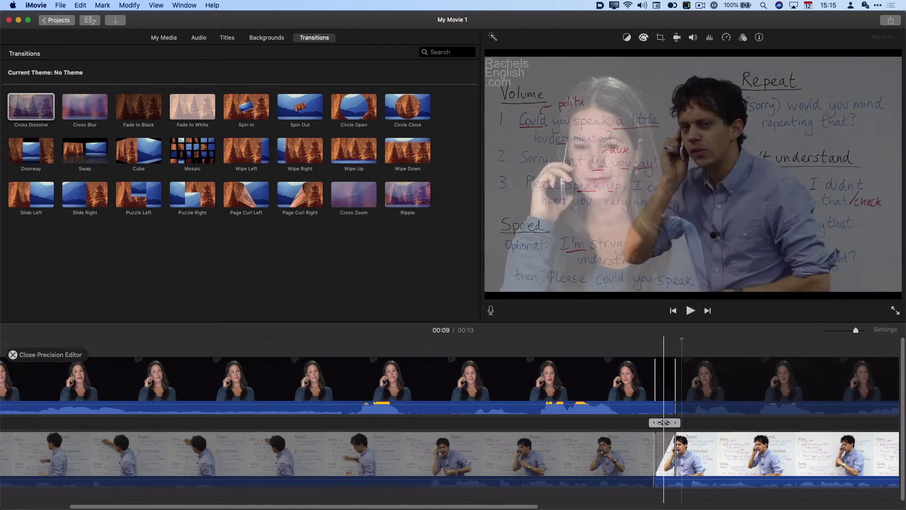
{"action": "left_click_drag", "start_coordinate": [663, 421], "coordinate": [415, 433]}
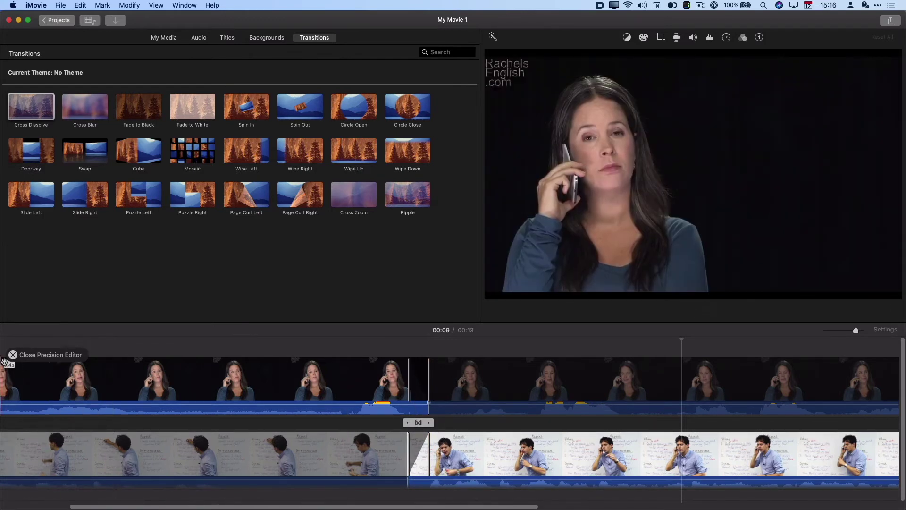
{"action": "left_click", "coordinate": [13, 354]}
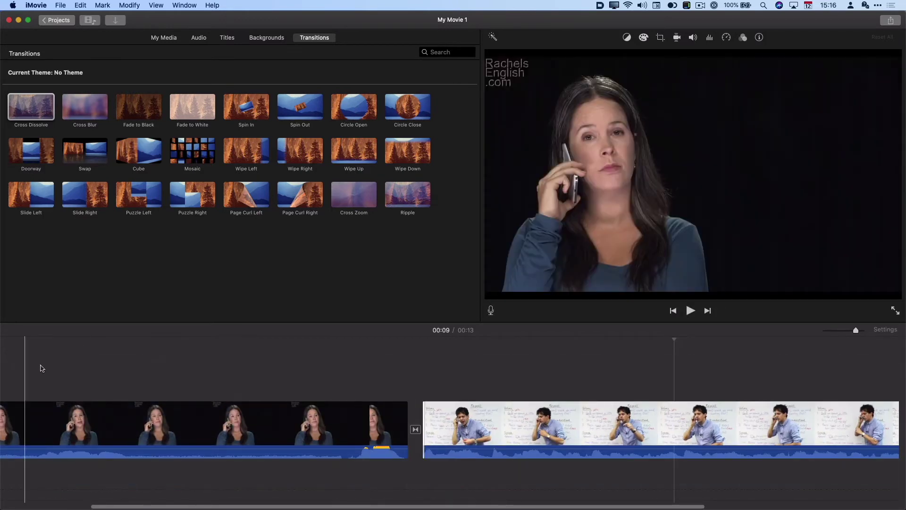
Play across the retimed join, and use the Precision Editor to start the man's clip and the transition slightly earlier
{"action": "key", "text": "space"}
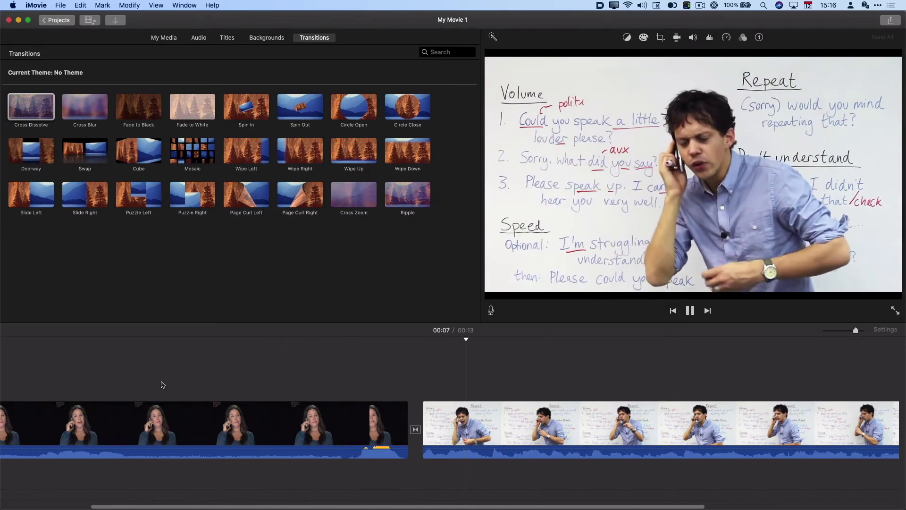
{"action": "key", "text": "space"}
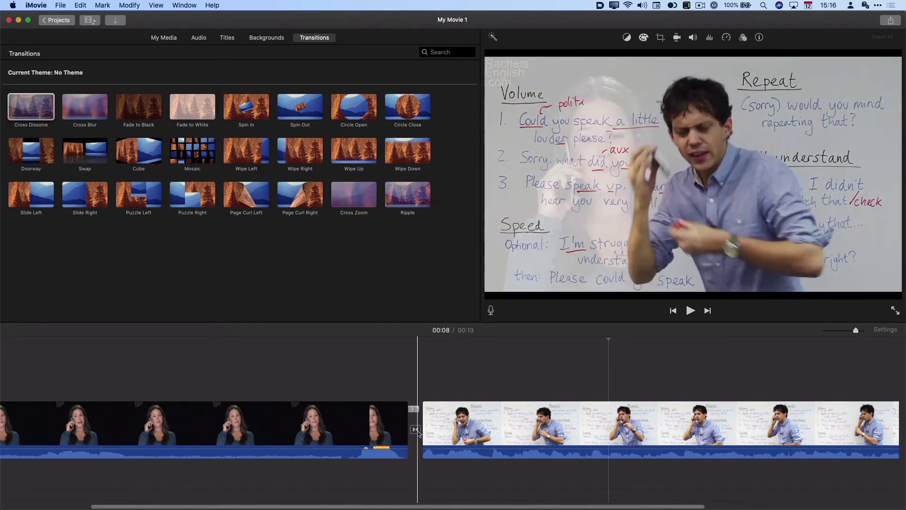
{"action": "right_click", "coordinate": [416, 430]}
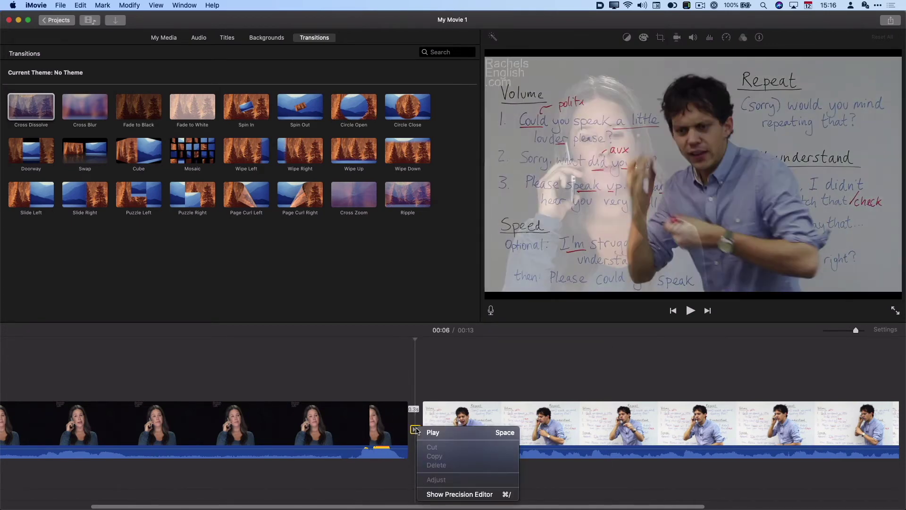
{"action": "left_click", "coordinate": [444, 493]}
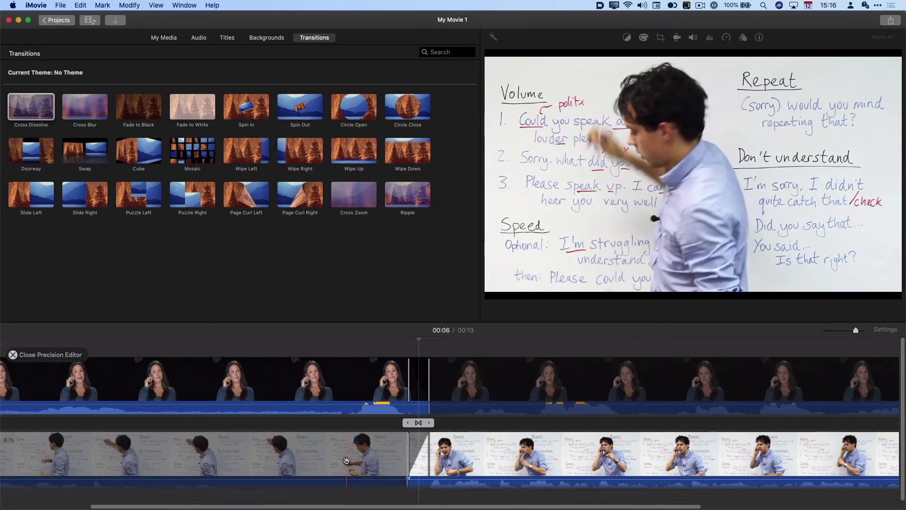
{"action": "left_click_drag", "start_coordinate": [346, 460], "coordinate": [352, 460]}
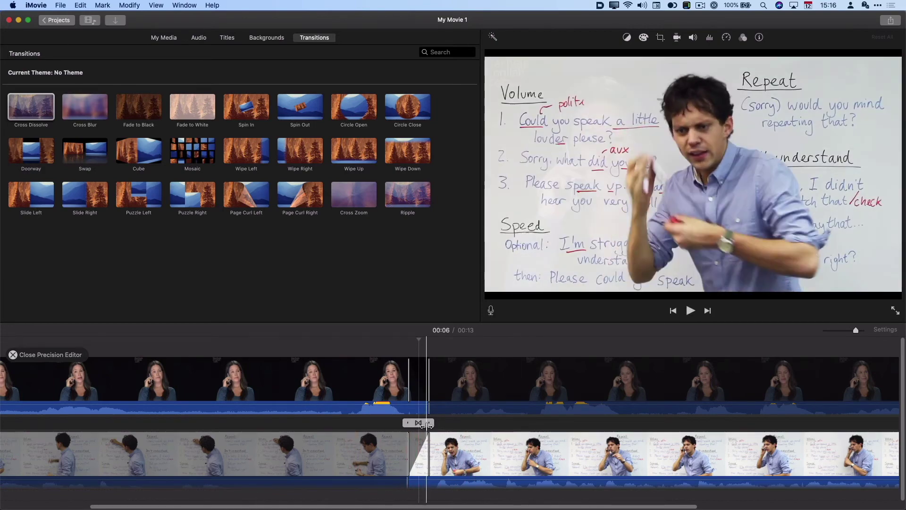
{"action": "left_click_drag", "start_coordinate": [423, 423], "coordinate": [430, 423]}
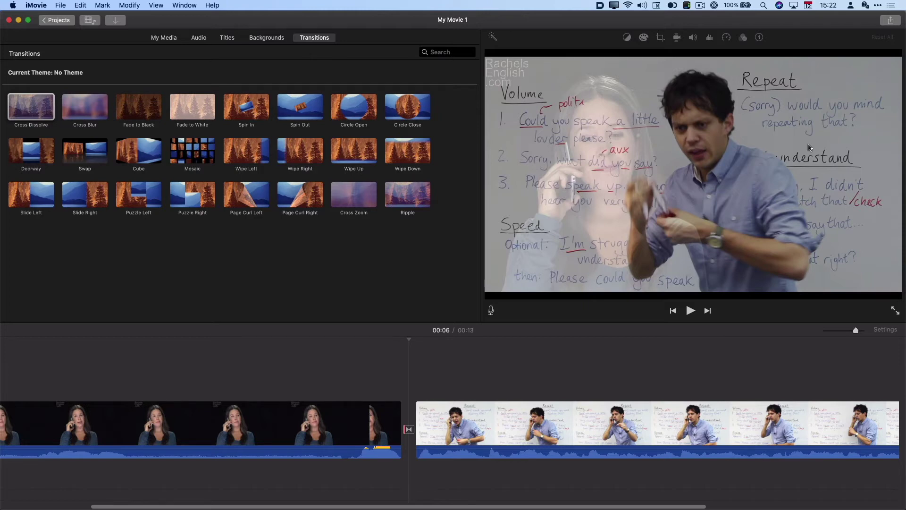
Add a Standard title over the woman's clip and set its upper line to CONVERSATION TECHNIQUES
{"action": "left_click", "coordinate": [227, 41]}
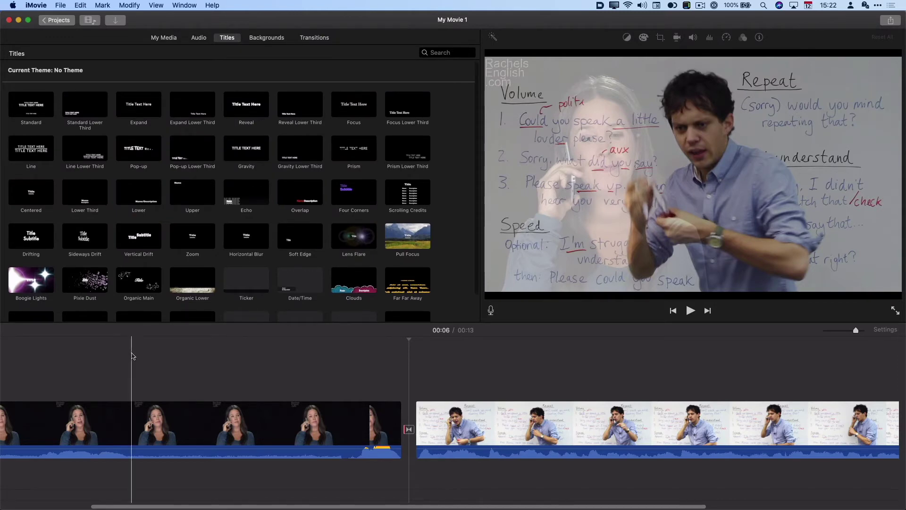
{"action": "scroll", "coordinate": [134, 352], "scroll_direction": "up", "scroll_amount": 3}
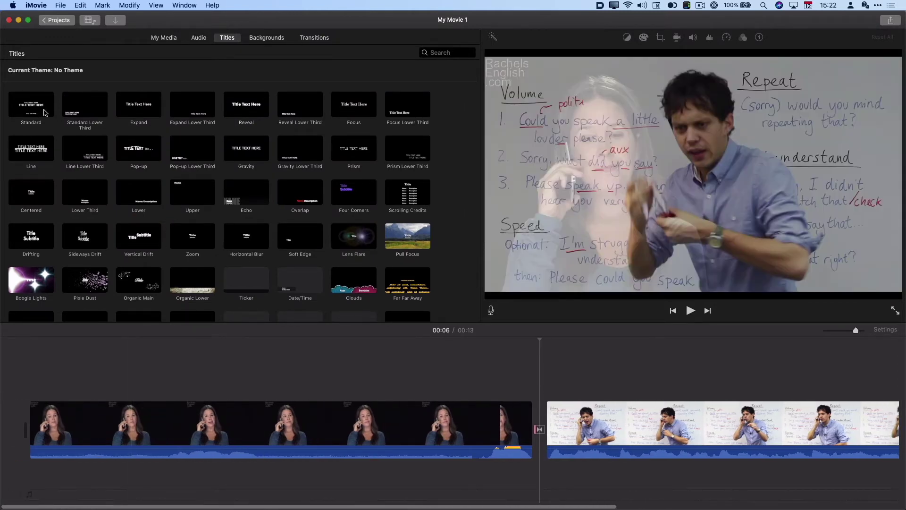
{"action": "left_click_drag", "start_coordinate": [33, 107], "coordinate": [71, 398]}
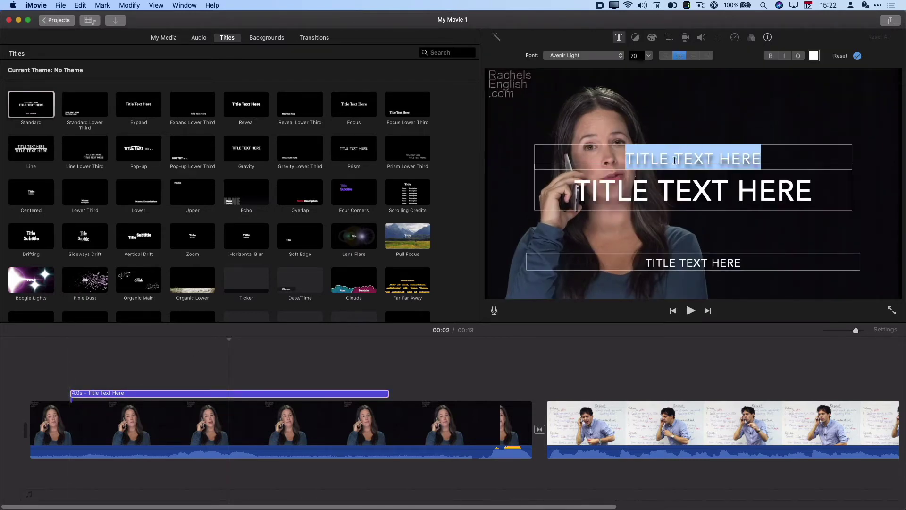
{"action": "type", "text": "CONVER"}
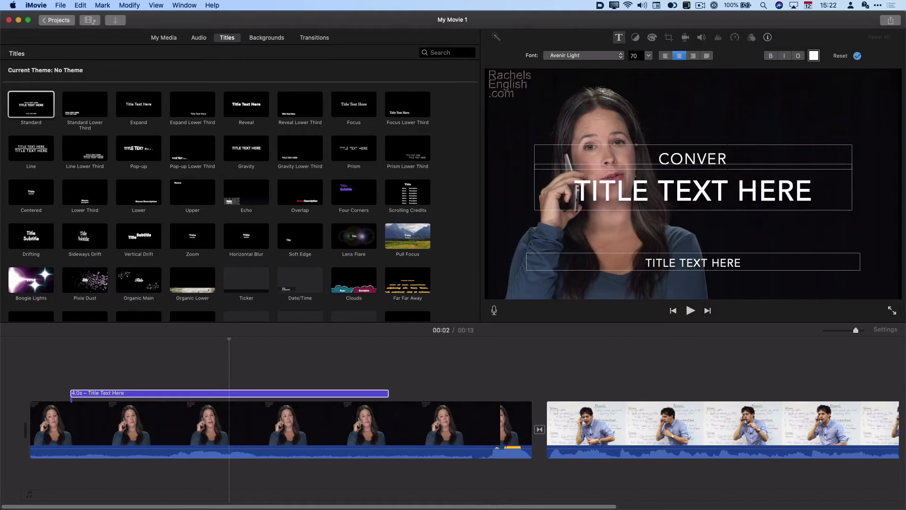
{"action": "type", "text": "SATION TE"}
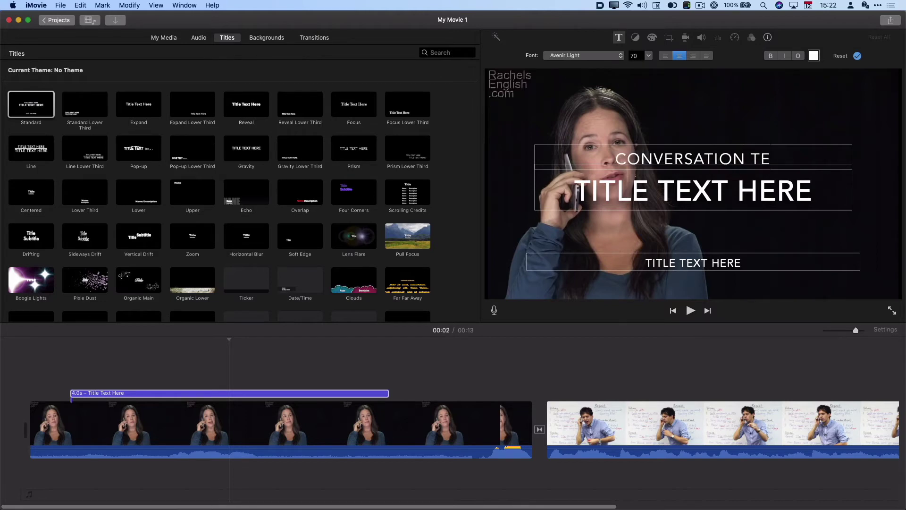
{"action": "type", "text": "CHNIQUES"}
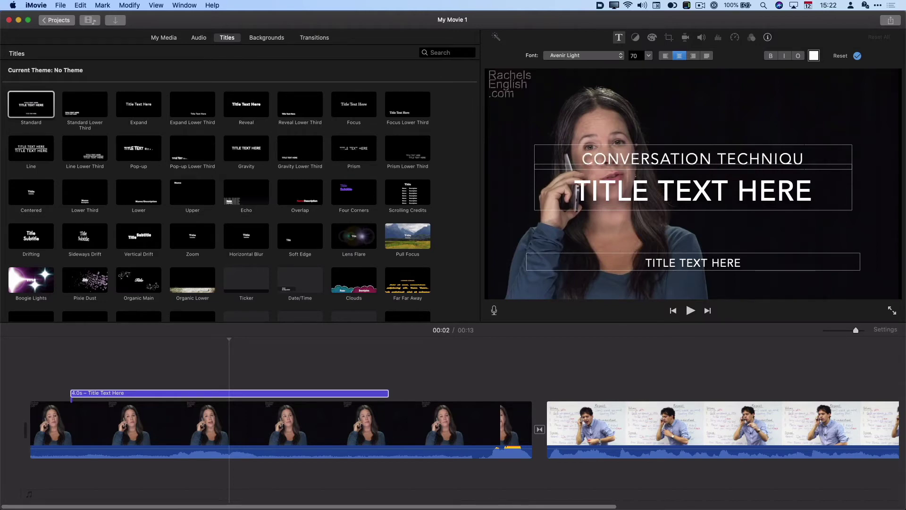
Set the title's large middle line to HOW NOT TO and clear the placeholder text in its lowest line
{"action": "double_click", "coordinate": [661, 185]}
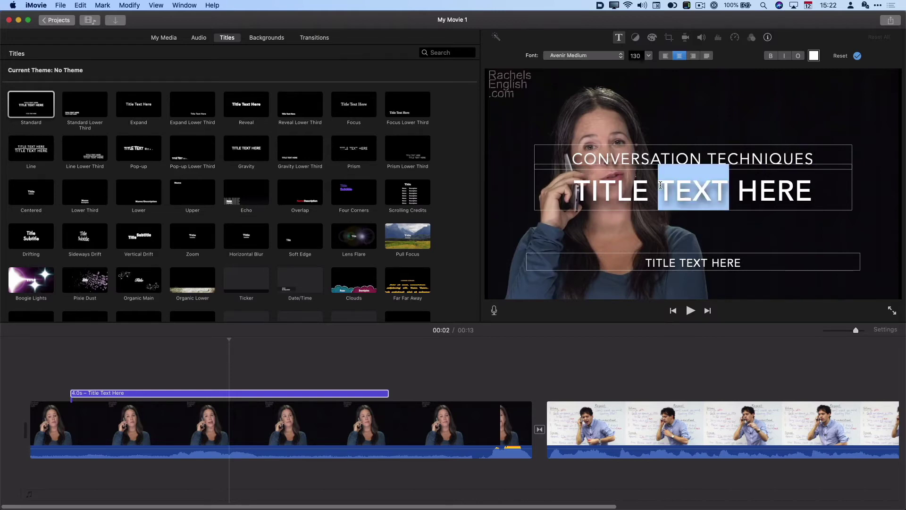
{"action": "triple_click", "coordinate": [660, 185]}
{"action": "type", "text": "HOW"}
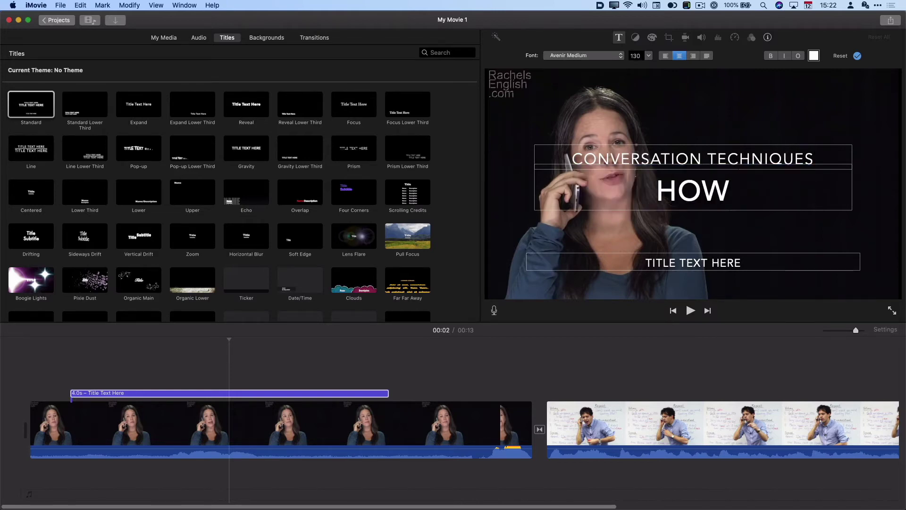
{"action": "type", "text": " NOT TO"}
{"action": "left_click", "coordinate": [665, 262]}
{"action": "left_click_drag", "start_coordinate": [744, 263], "coordinate": [619, 266]}
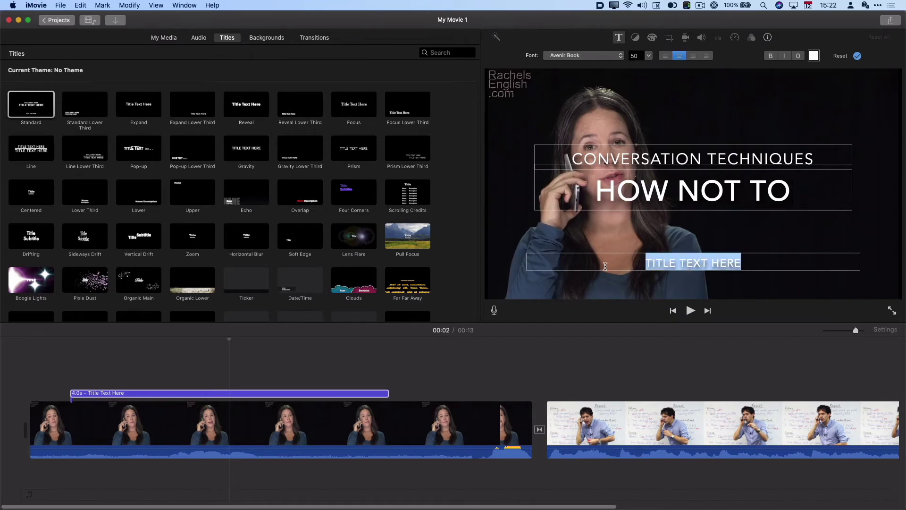
{"action": "key", "text": "BackSpace"}
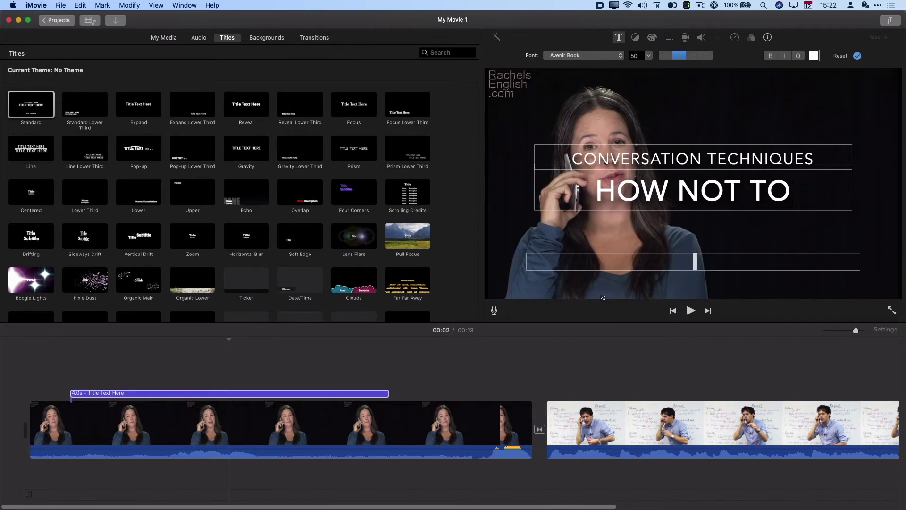
Play the Standard title over the woman's clip, and delete it from the timeline
{"action": "left_click", "coordinate": [52, 388]}
{"action": "key", "text": "space"}
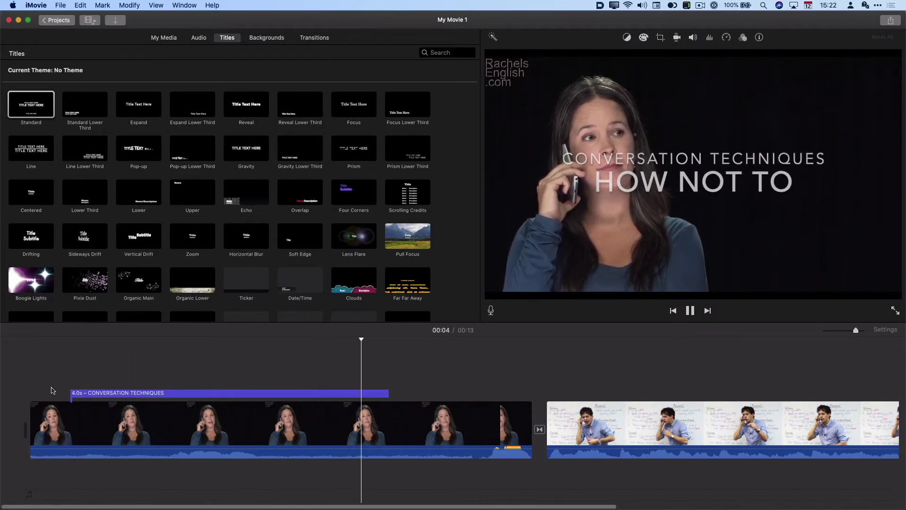
{"action": "key", "text": "space"}
{"action": "left_click", "coordinate": [164, 395]}
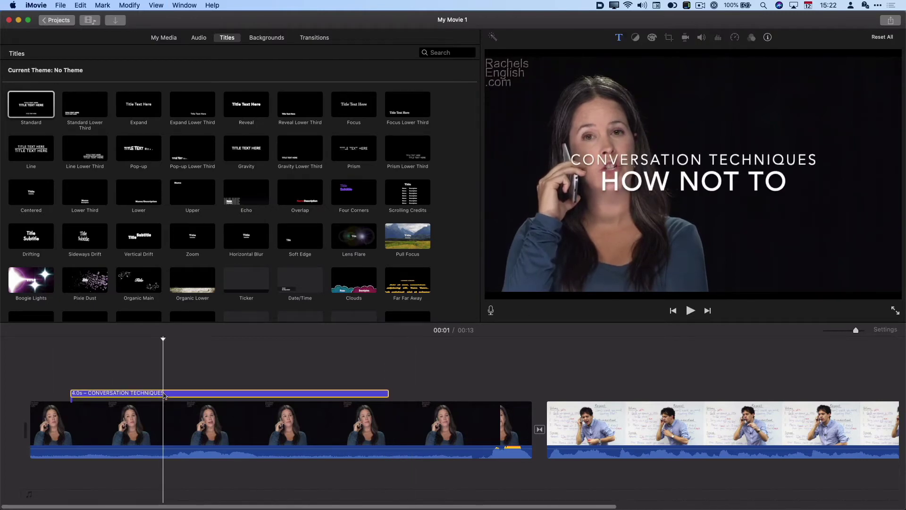
{"action": "key", "text": "Delete"}
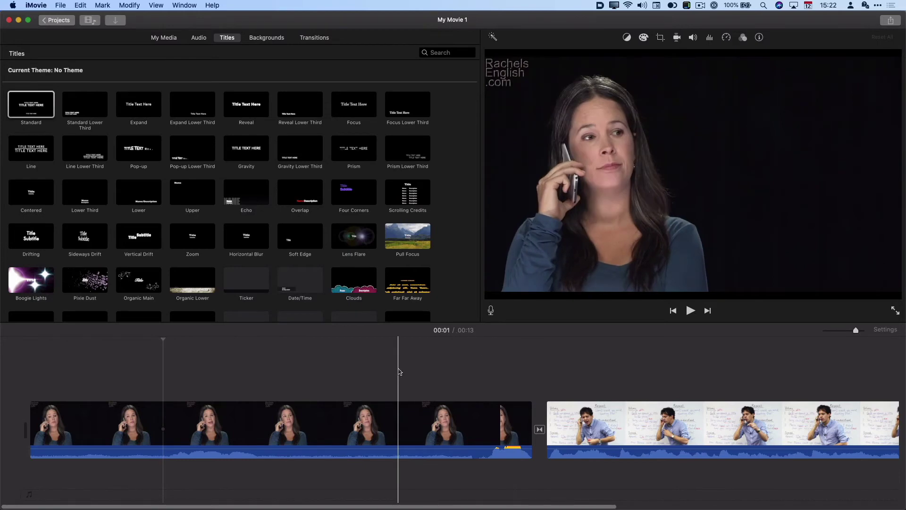
Insert the Pinstripes background before the woman's clip and place a Horizontal Blur title over its full length
{"action": "left_click", "coordinate": [277, 42]}
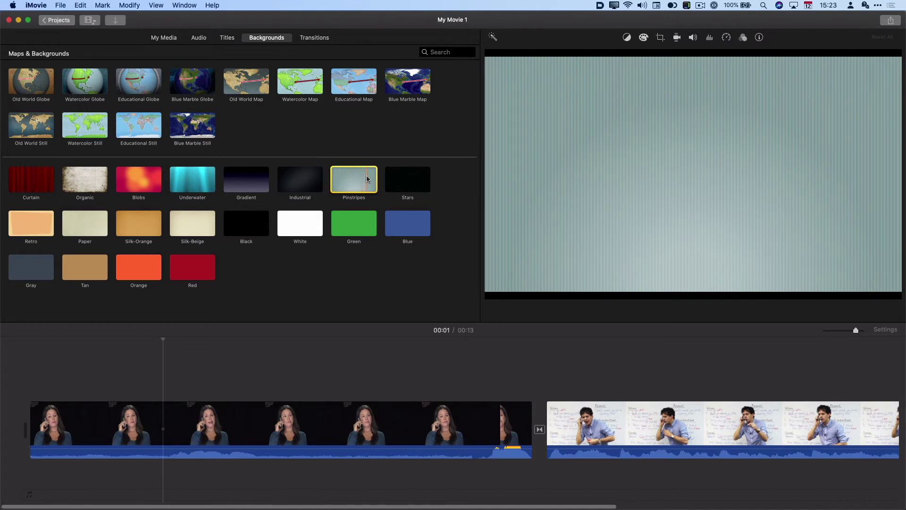
{"action": "left_click_drag", "start_coordinate": [355, 178], "coordinate": [21, 429]}
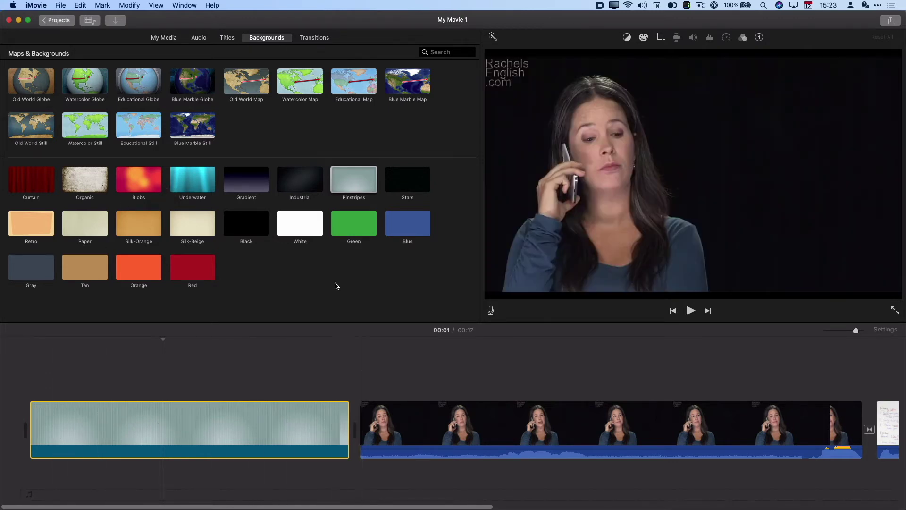
{"action": "left_click", "coordinate": [230, 38]}
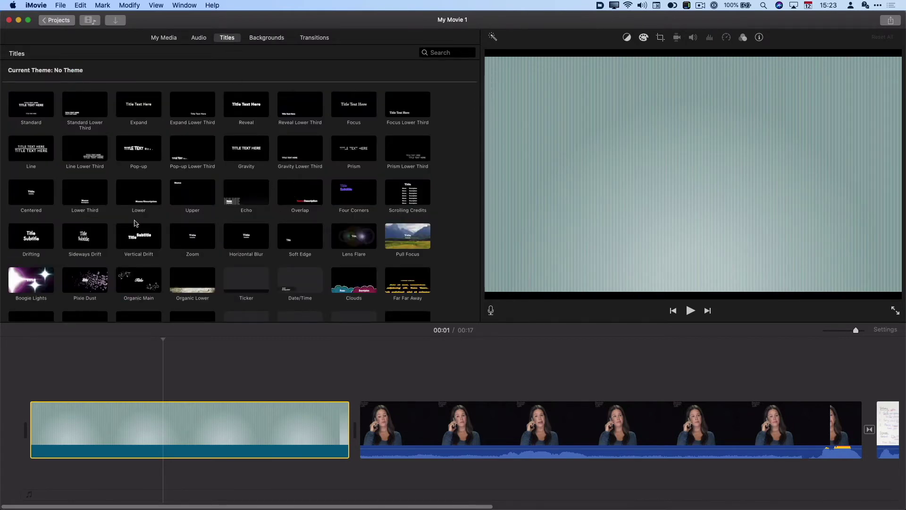
{"action": "left_click_drag", "start_coordinate": [245, 246], "coordinate": [26, 397]}
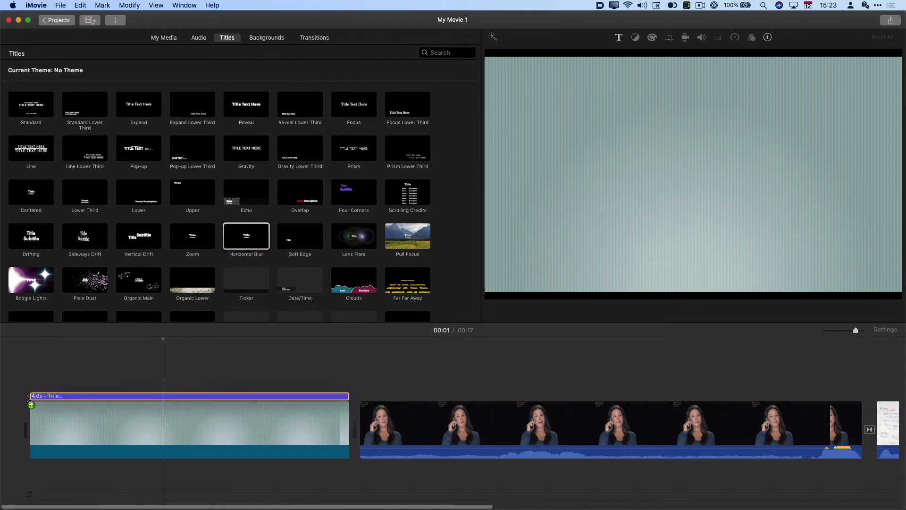
Set the title text to Telephone Techniques and the subtitle to What not to do
{"action": "type", "text": "Telep"}
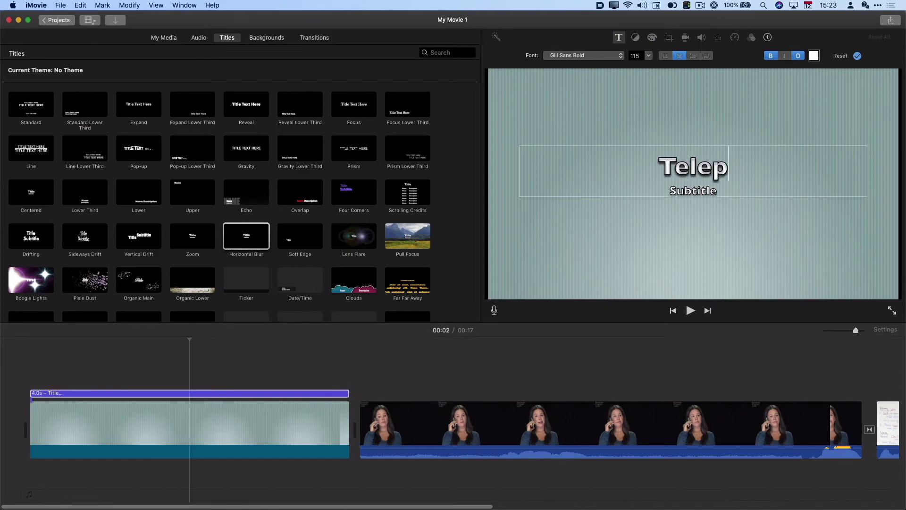
{"action": "type", "text": "hone Tech"}
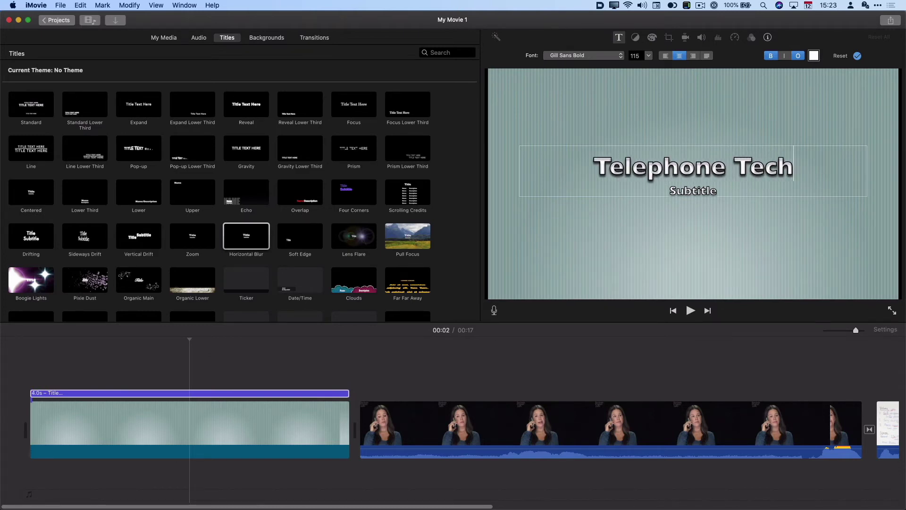
{"action": "type", "text": "niques"}
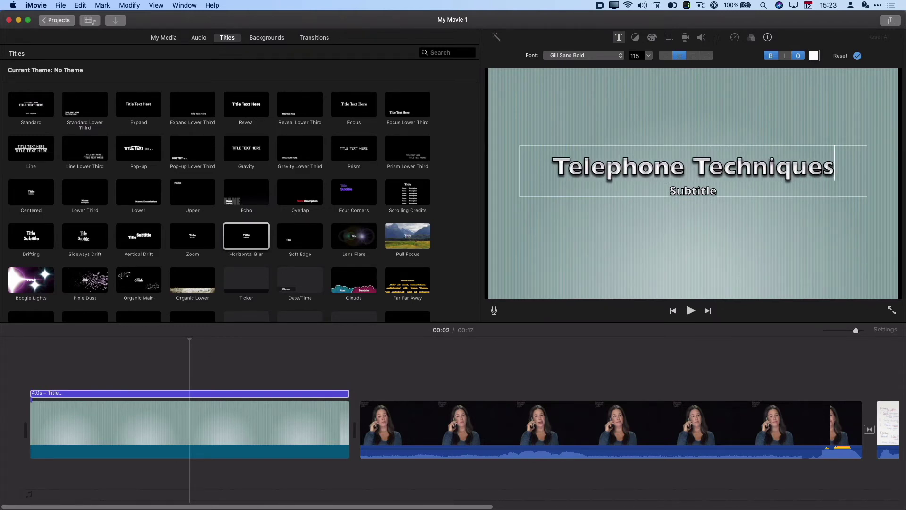
{"action": "double_click", "coordinate": [706, 190]}
{"action": "type", "text": "What "}
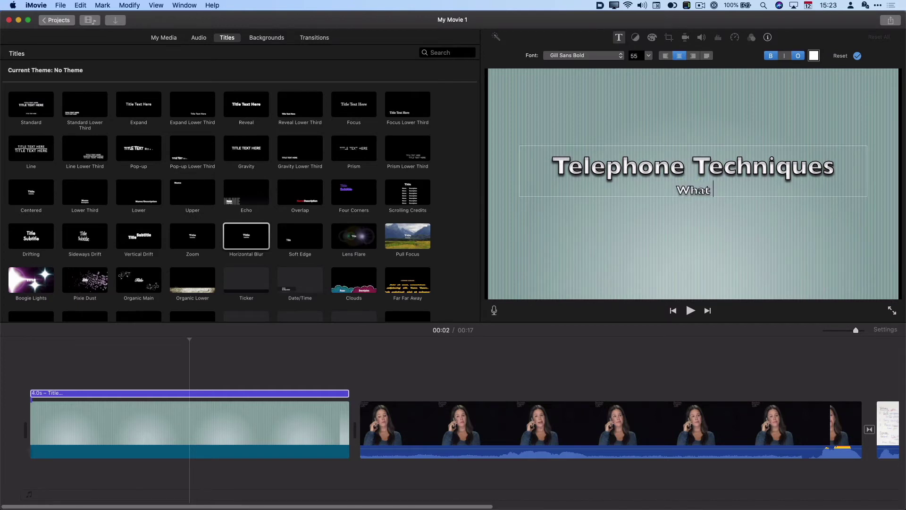
{"action": "type", "text": "not to do"}
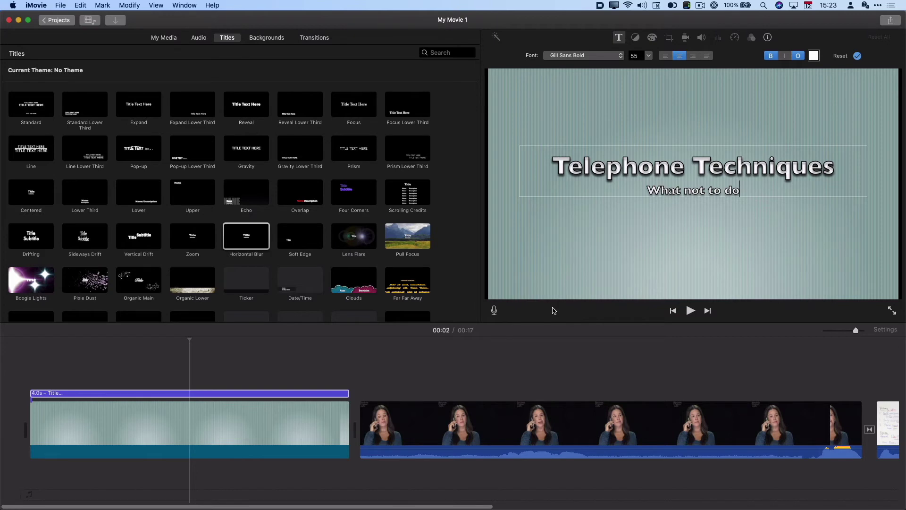
Play the movie from the start through the Pinstripes title card into the woman's clip
{"action": "left_click", "coordinate": [188, 344]}
{"action": "left_click", "coordinate": [33, 371]}
{"action": "key", "text": "space"}
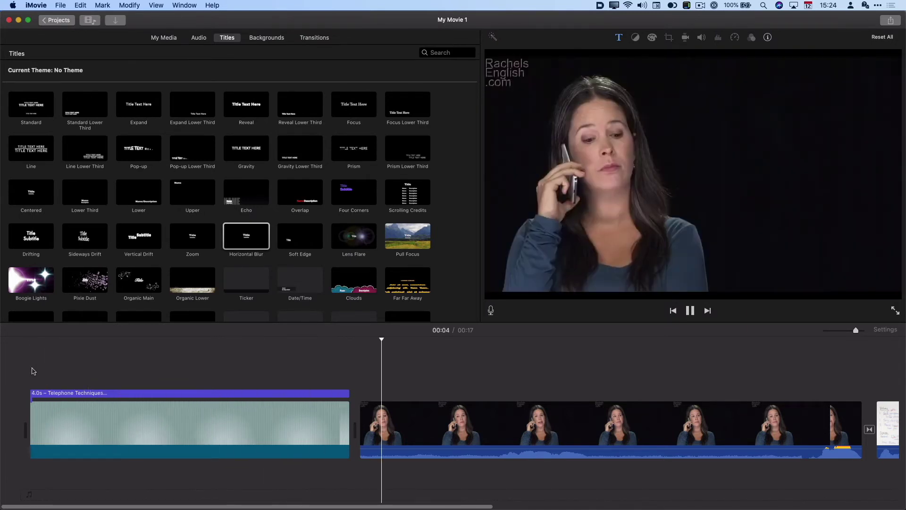
{"action": "key", "text": "space"}
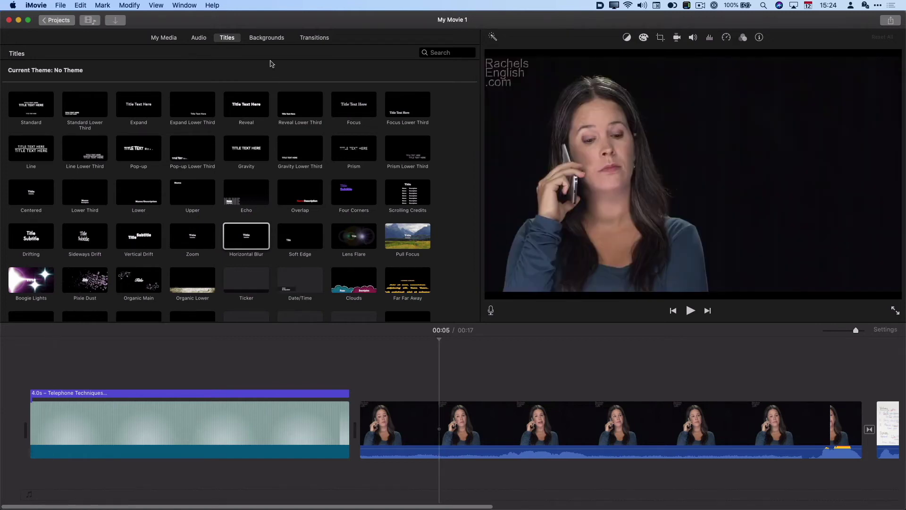
Delete the Pinstripes background with its title, and insert the Curtain background before the woman's clip
{"action": "left_click", "coordinate": [269, 40]}
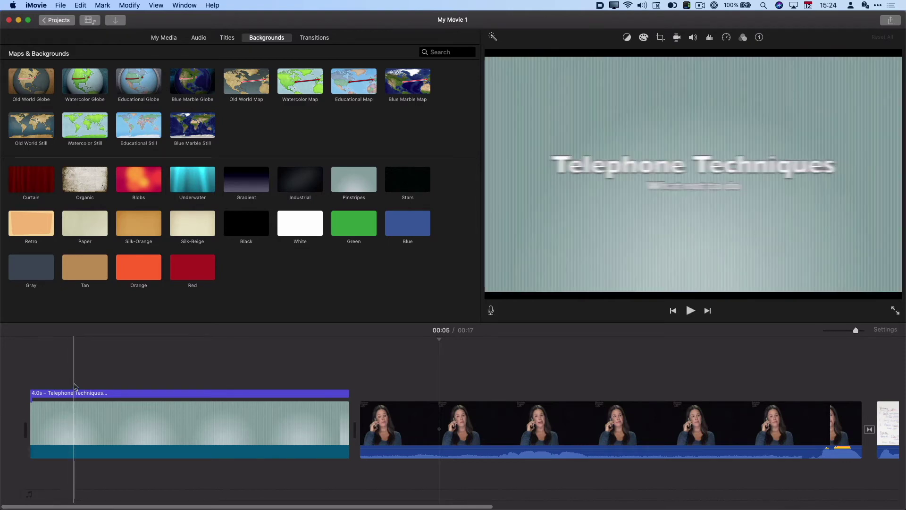
{"action": "left_click_drag", "start_coordinate": [73, 372], "coordinate": [107, 427]}
{"action": "key", "text": "Delete"}
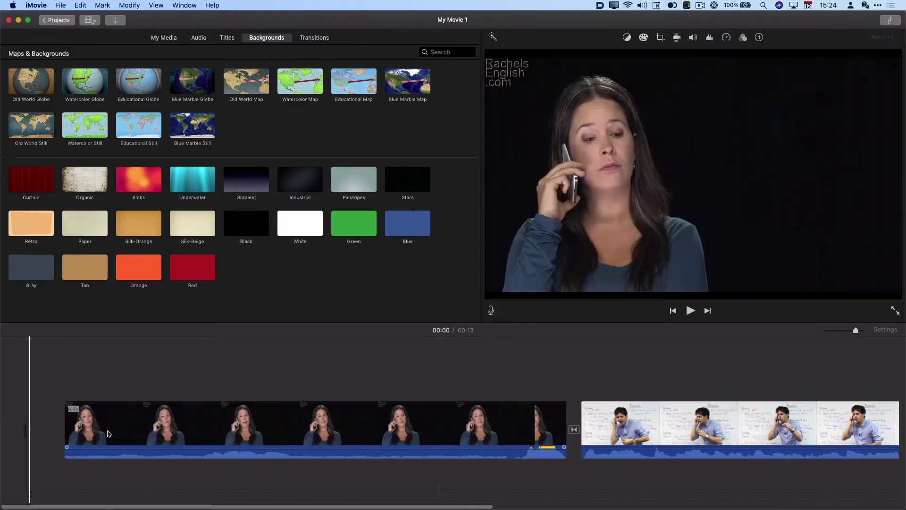
{"action": "left_click_drag", "start_coordinate": [27, 186], "coordinate": [19, 433]}
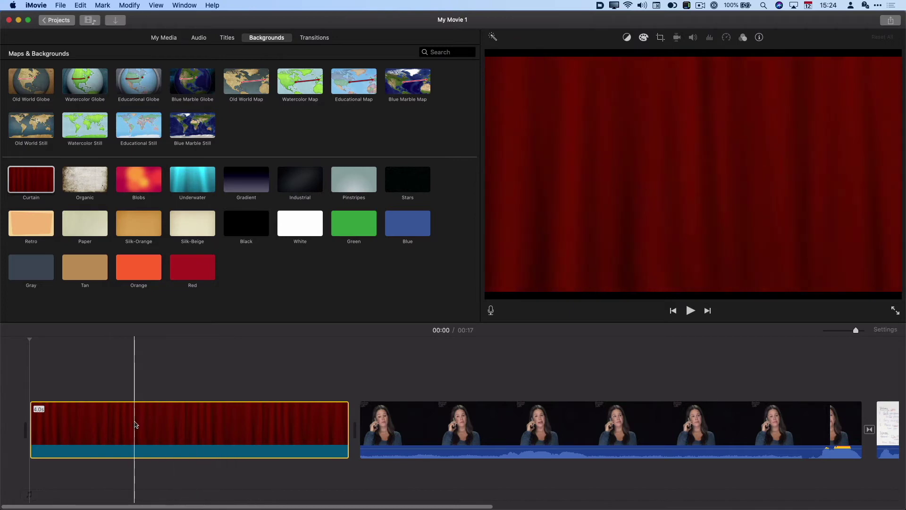
Add a Boogie Lights title over the Curtain background with the text TELEPHONE TECHNIQUES
{"action": "left_click", "coordinate": [221, 39]}
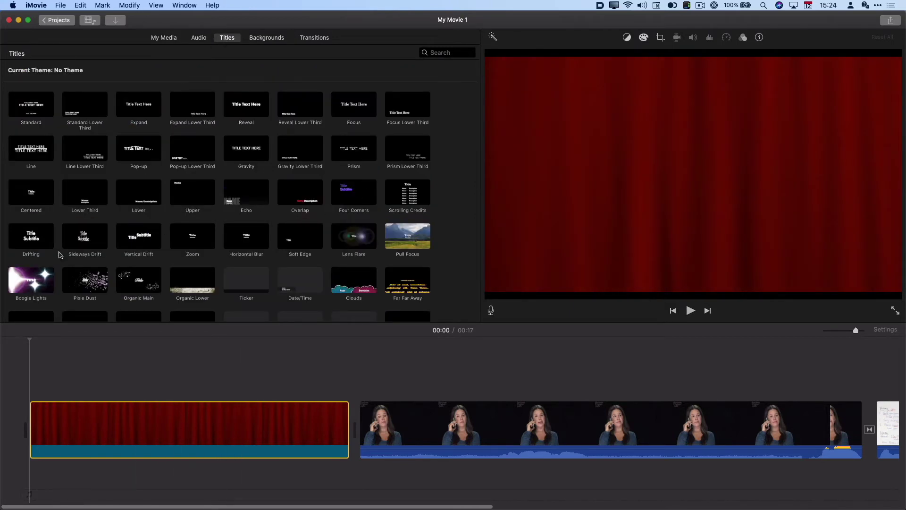
{"action": "left_click_drag", "start_coordinate": [31, 279], "coordinate": [34, 393]}
{"action": "left_click", "coordinate": [192, 392]}
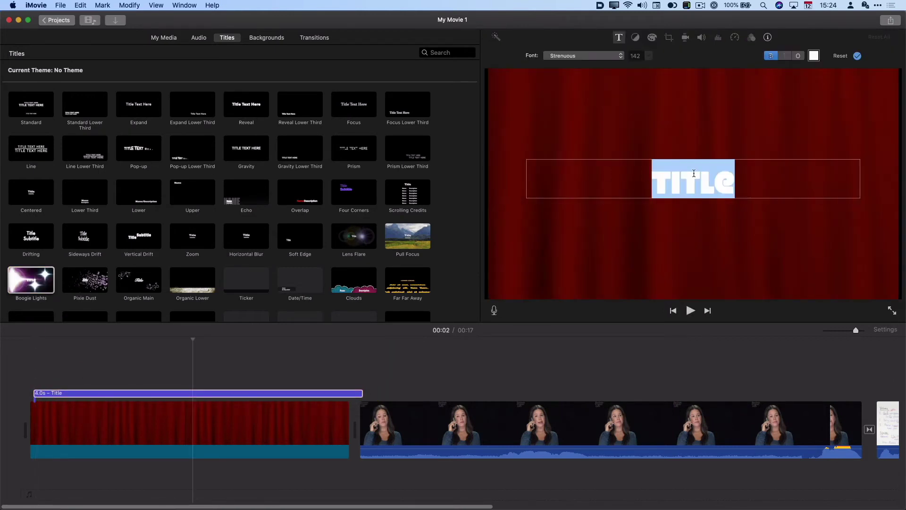
{"action": "type", "text": "TELEP"}
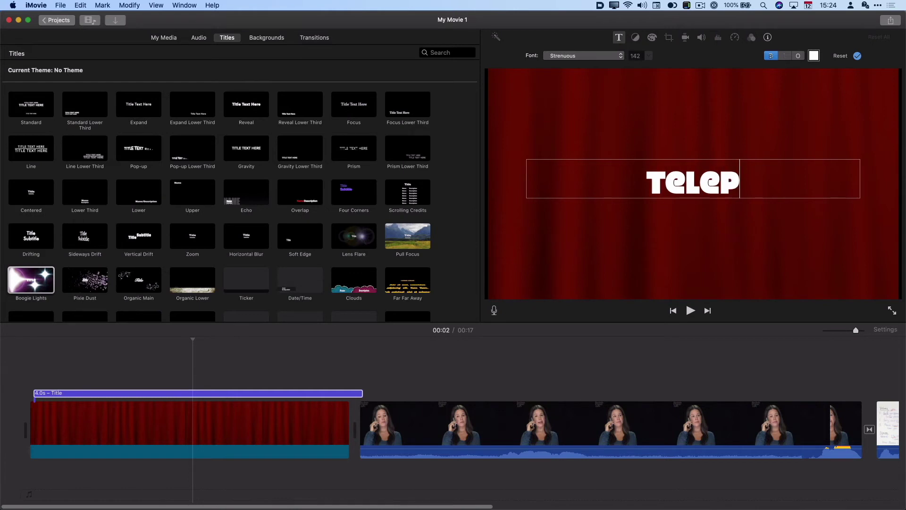
{"action": "type", "text": "HONE TECHNIQUES"}
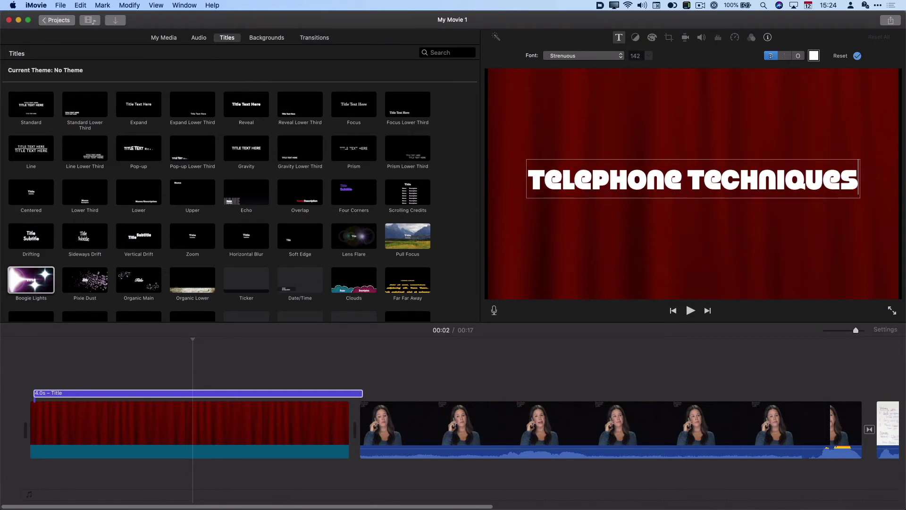
Play the curtain title card from the start into the woman's clip
{"action": "left_click", "coordinate": [29, 361]}
{"action": "key", "text": "space"}
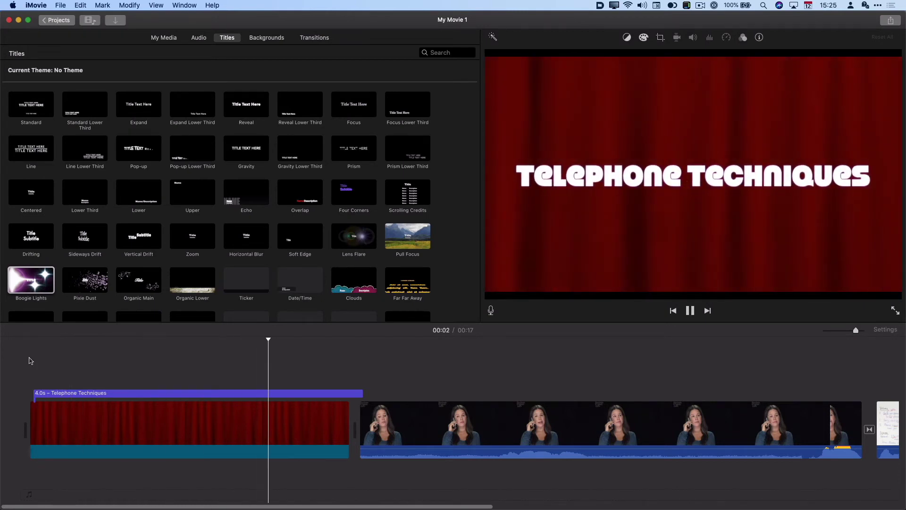
{"action": "key", "text": "space"}
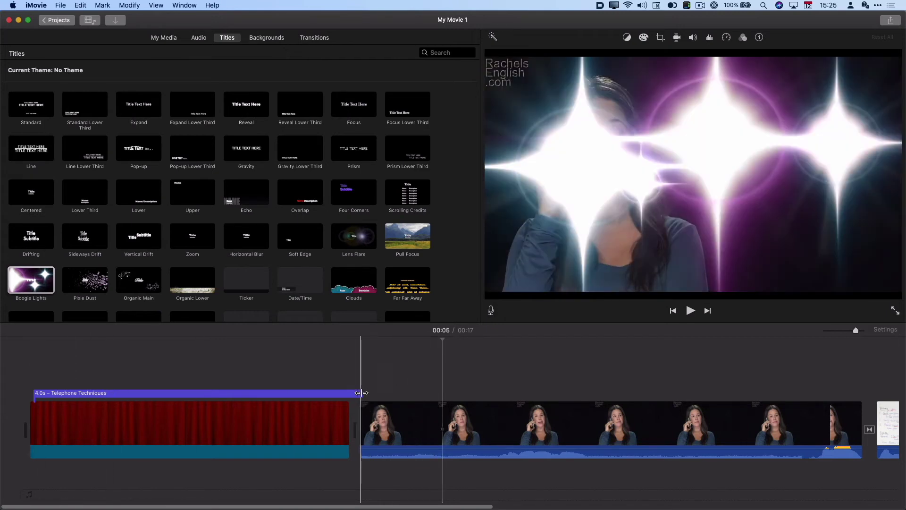
Shorten the Boogie Lights title to 3.0 seconds and trim the end of the Curtain background to match, checking the result in playback
{"action": "left_click_drag", "start_coordinate": [360, 393], "coordinate": [276, 407]}
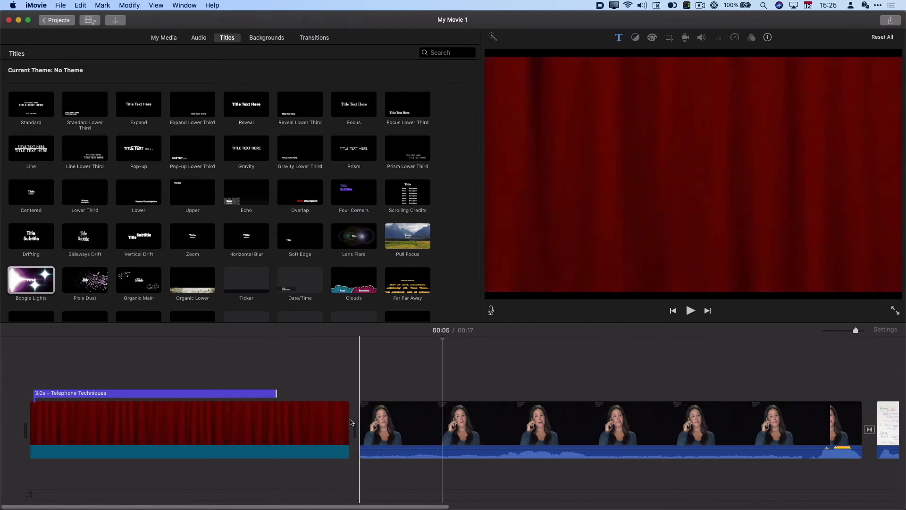
{"action": "left_click_drag", "start_coordinate": [350, 421], "coordinate": [273, 423]}
{"action": "key", "text": "space"}
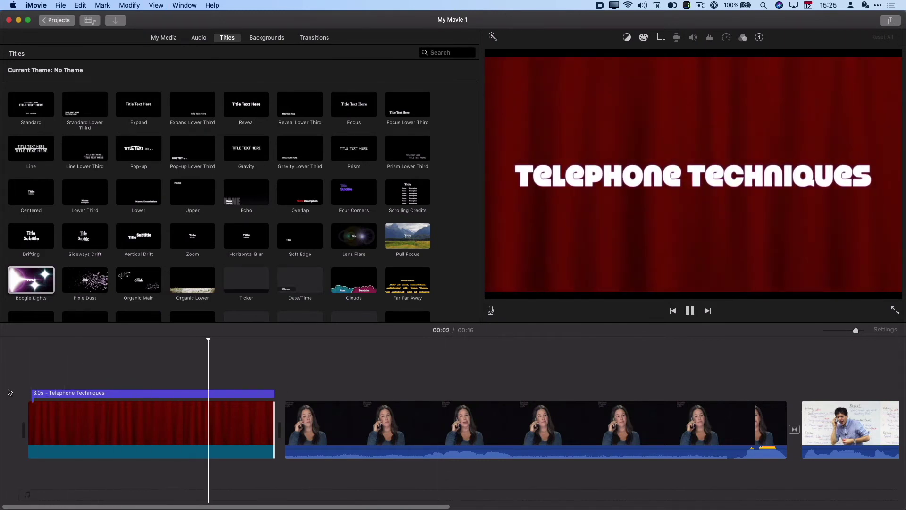
Stop the playback and look over the available map and color backgrounds, picking out Organic
{"action": "key", "text": "space"}
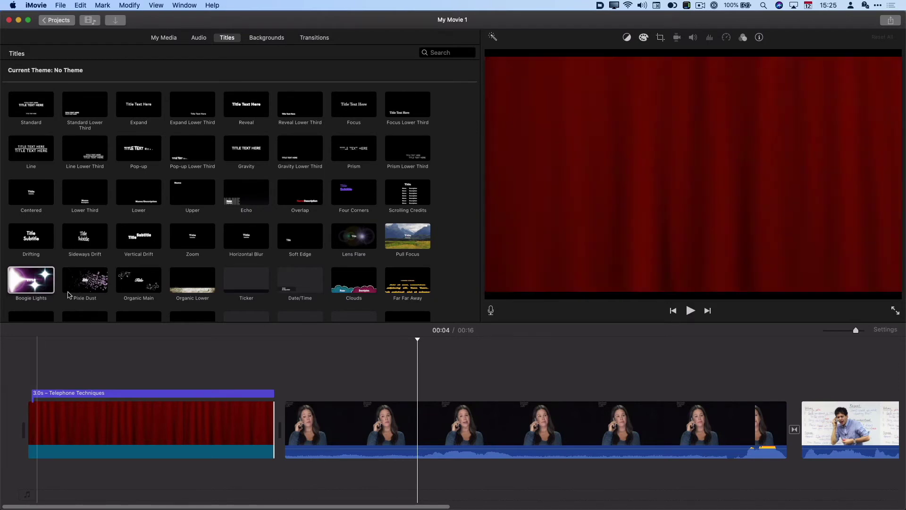
{"action": "left_click", "coordinate": [258, 42]}
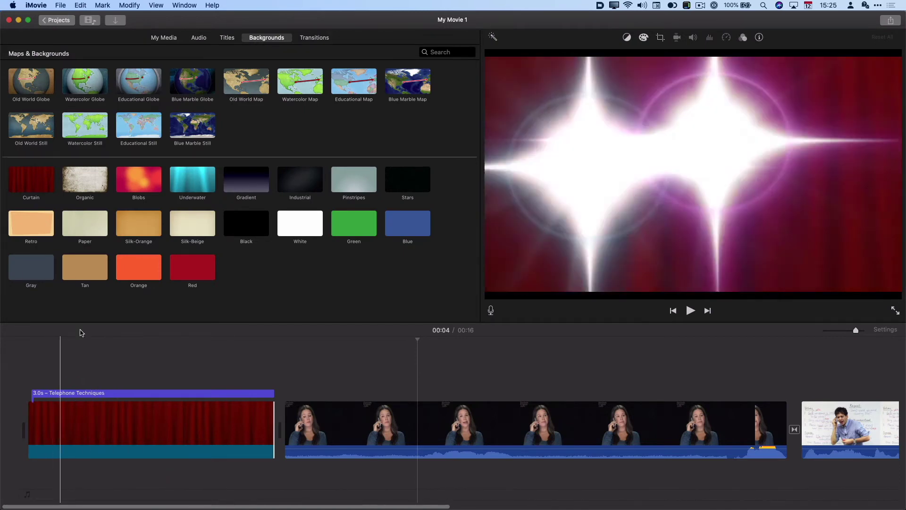
{"action": "left_click", "coordinate": [88, 174]}
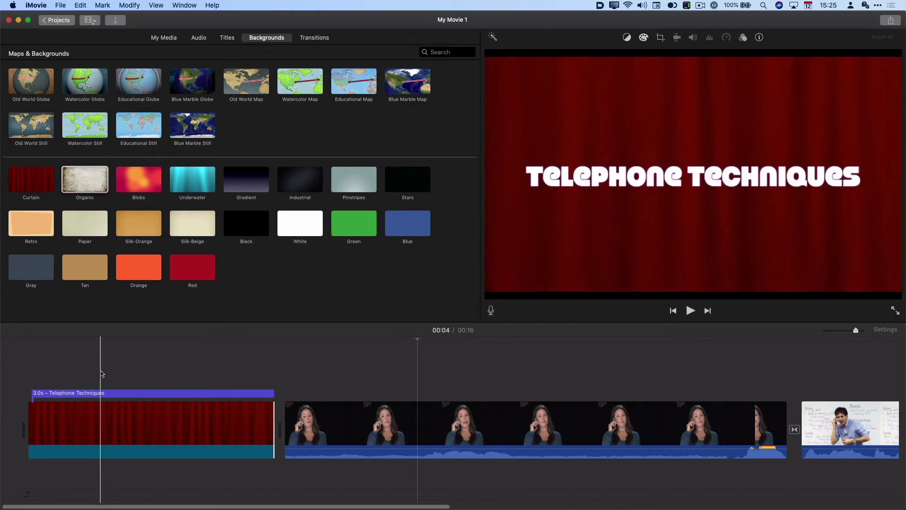
Open the Telephone Techniques title's text for editing, try the Chalkduster font, and set the font to Copperplate
{"action": "left_click", "coordinate": [92, 392]}
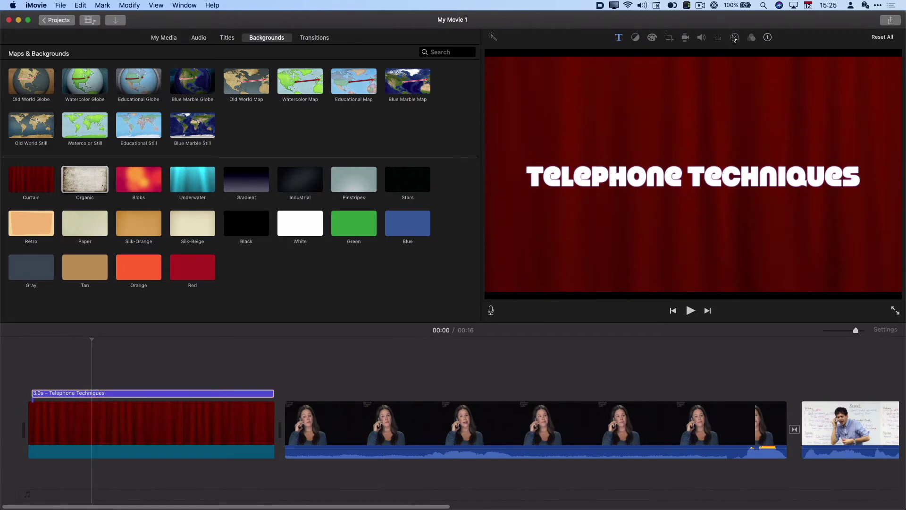
{"action": "left_click", "coordinate": [619, 38]}
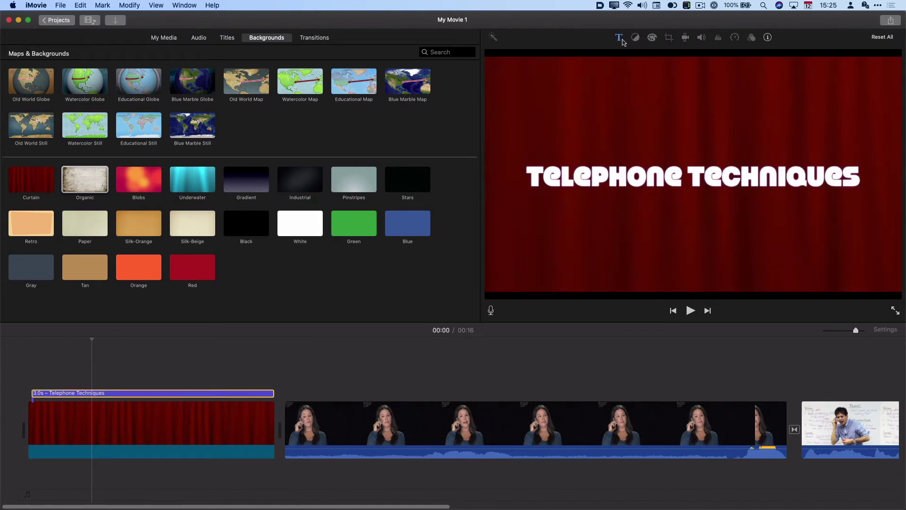
{"action": "left_click", "coordinate": [189, 433]}
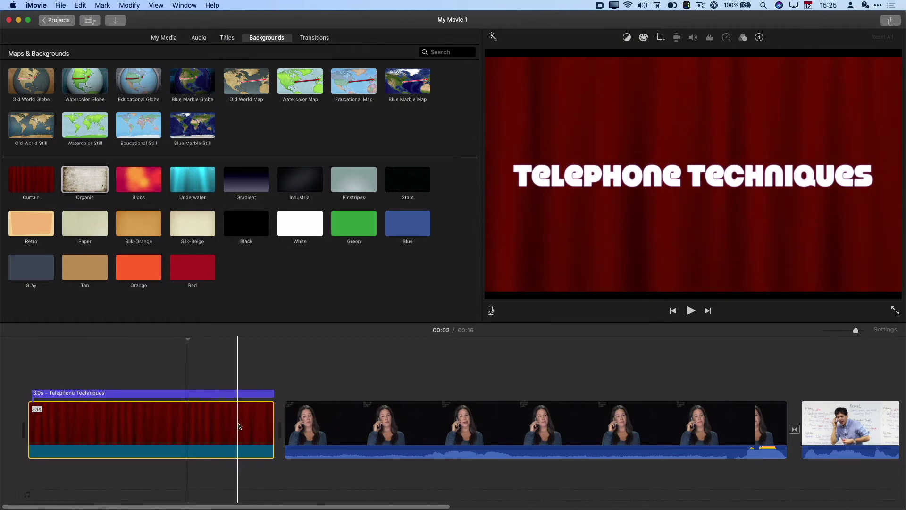
{"action": "left_click", "coordinate": [238, 394]}
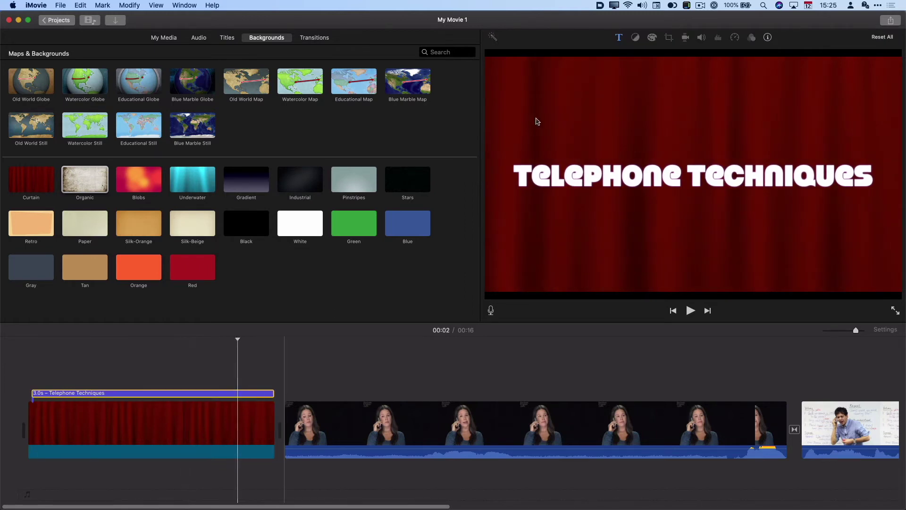
{"action": "left_click", "coordinate": [620, 39]}
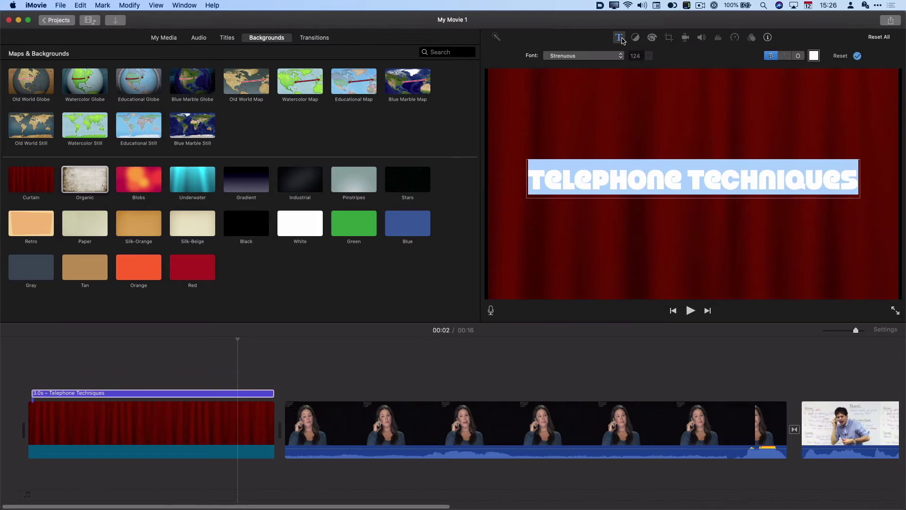
{"action": "left_click", "coordinate": [613, 58]}
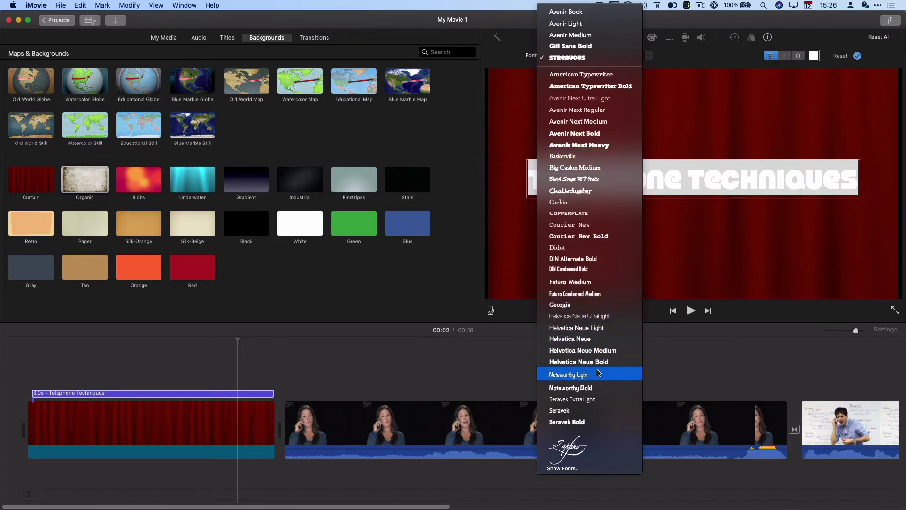
{"action": "left_click", "coordinate": [593, 190]}
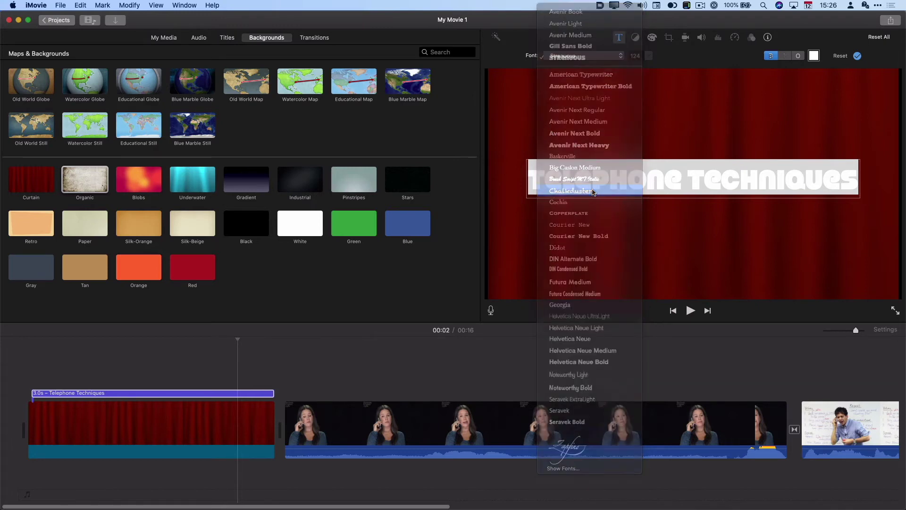
{"action": "left_click", "coordinate": [598, 57]}
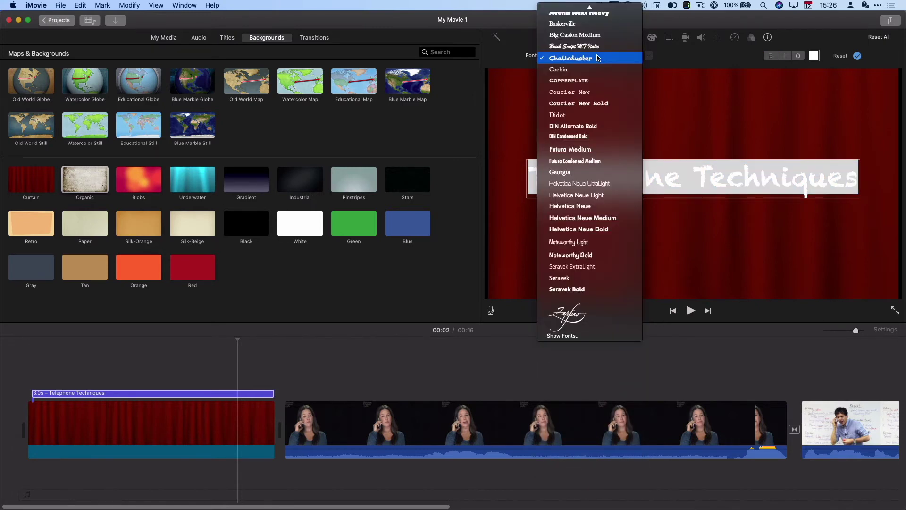
{"action": "left_click", "coordinate": [590, 81]}
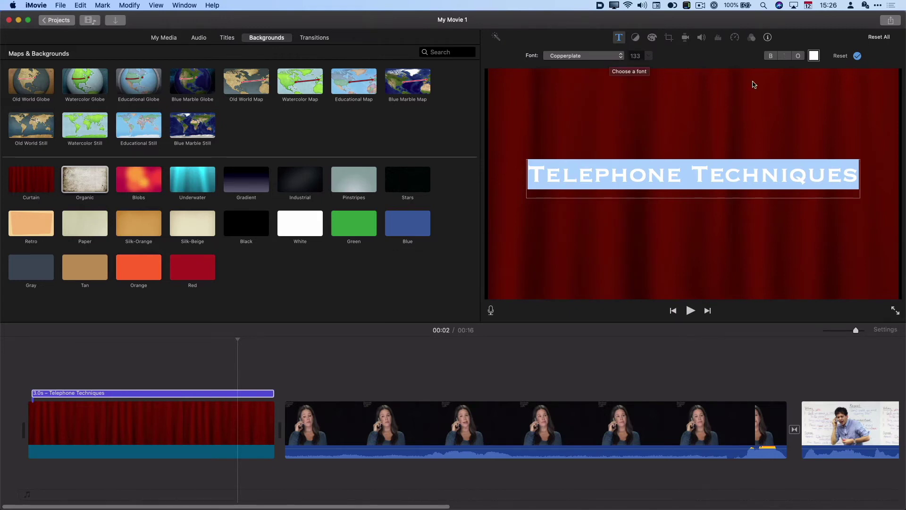
Toggle bold and outline on and off for the title text, color it Yellow, and apply the change
{"action": "left_click", "coordinate": [773, 56]}
{"action": "left_click", "coordinate": [772, 56]}
{"action": "left_click", "coordinate": [799, 56]}
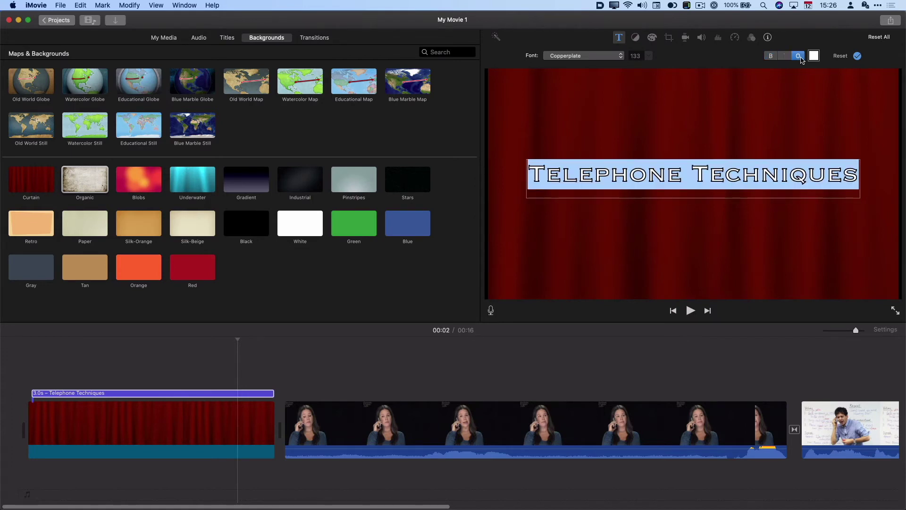
{"action": "left_click", "coordinate": [800, 57]}
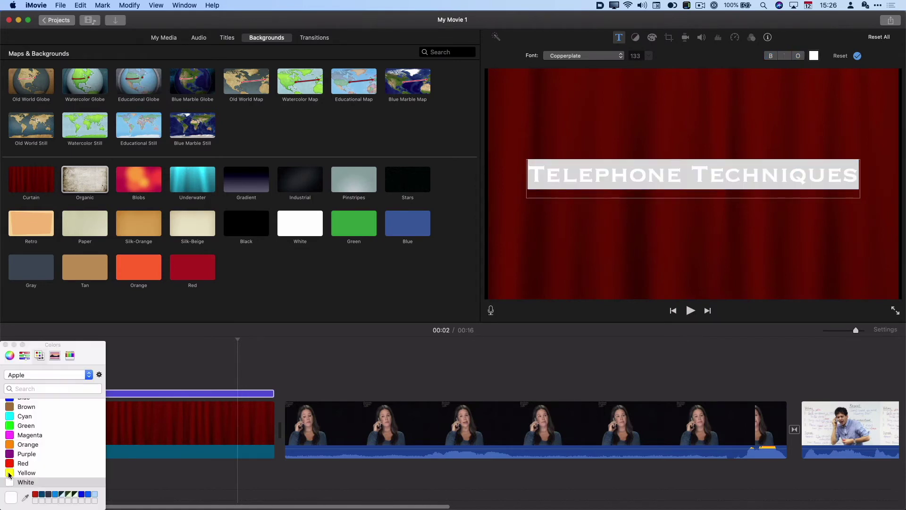
{"action": "left_click", "coordinate": [9, 474]}
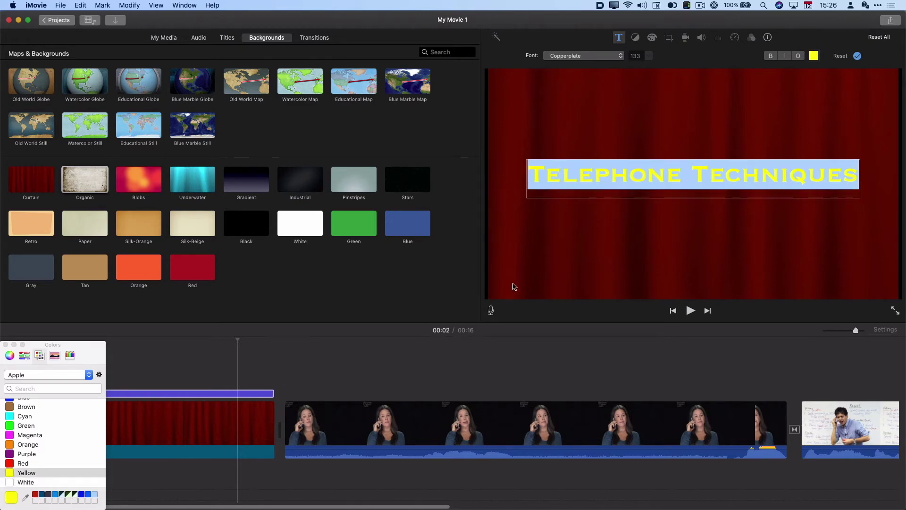
{"action": "left_click", "coordinate": [514, 284]}
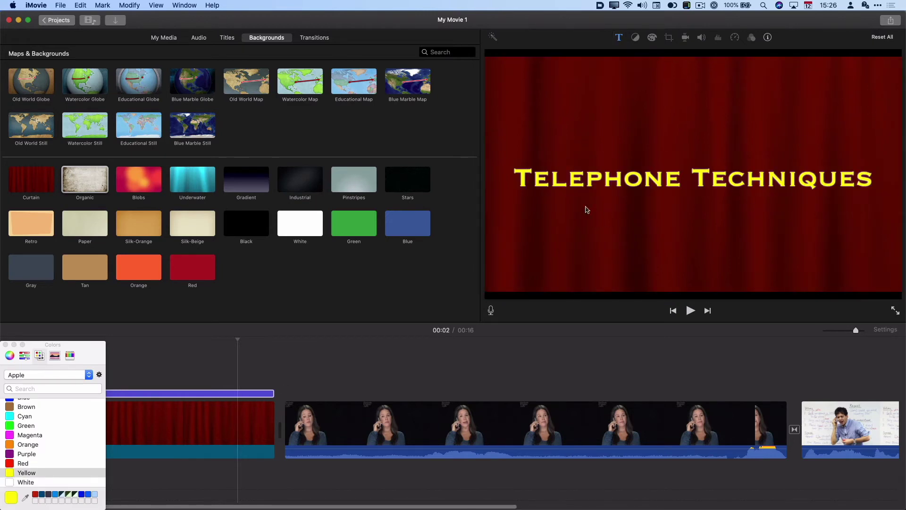
Change the title's font to CCSignLanguage from the full font collection, close the Fonts and Colors windows, and apply it
{"action": "left_click", "coordinate": [619, 38]}
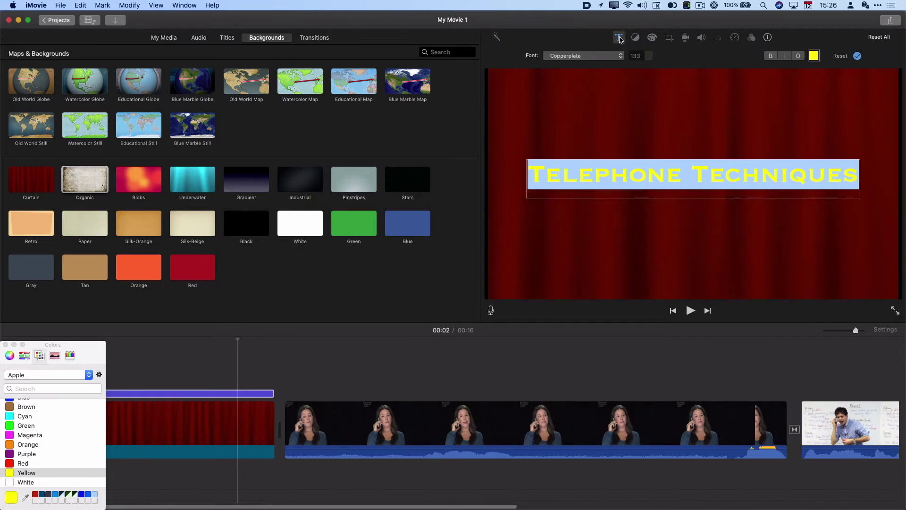
{"action": "left_click", "coordinate": [582, 56]}
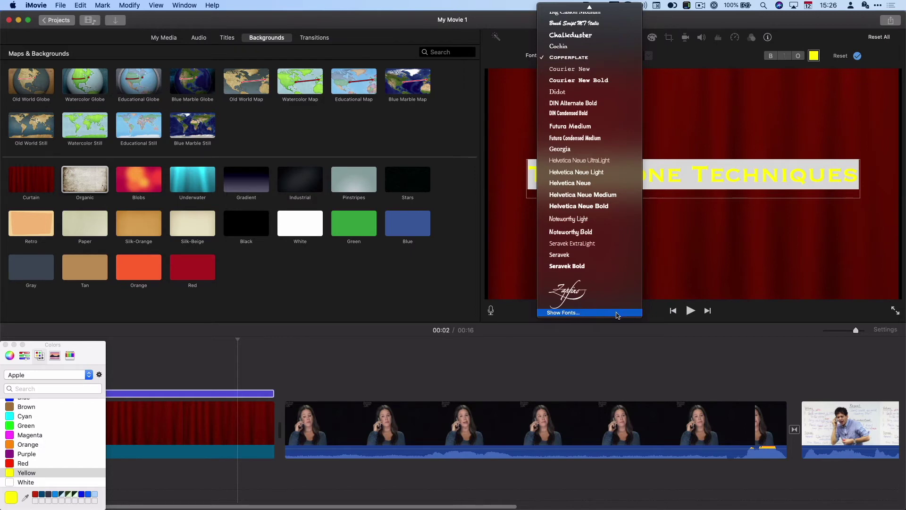
{"action": "left_click", "coordinate": [560, 315]}
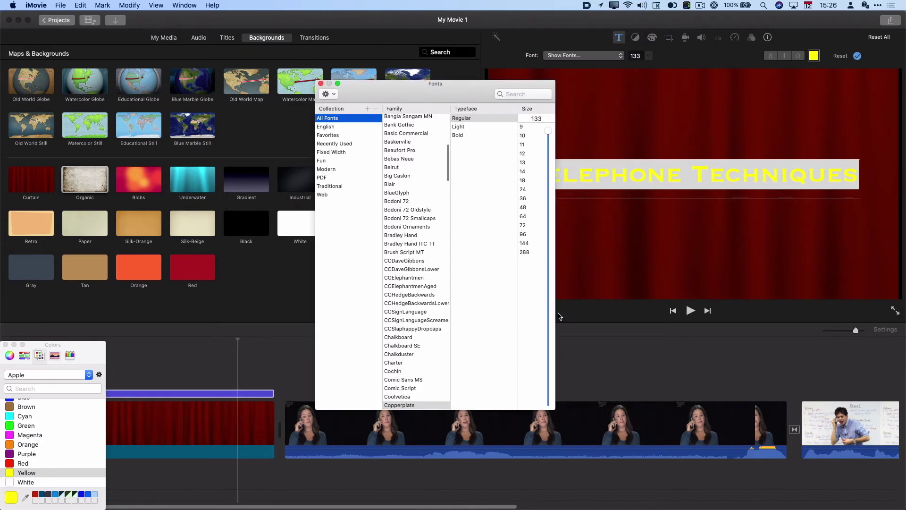
{"action": "scroll", "coordinate": [424, 169], "scroll_direction": "down", "scroll_amount": 8}
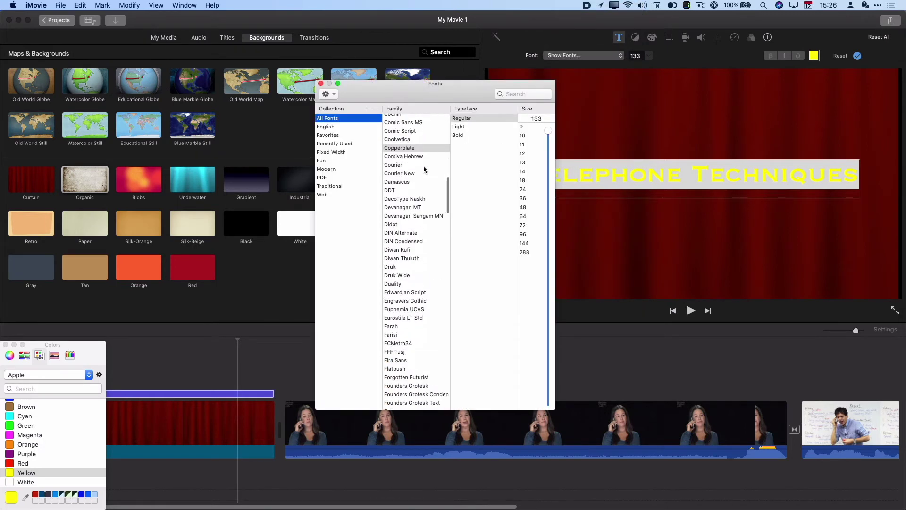
{"action": "scroll", "coordinate": [424, 168], "scroll_direction": "up", "scroll_amount": 3}
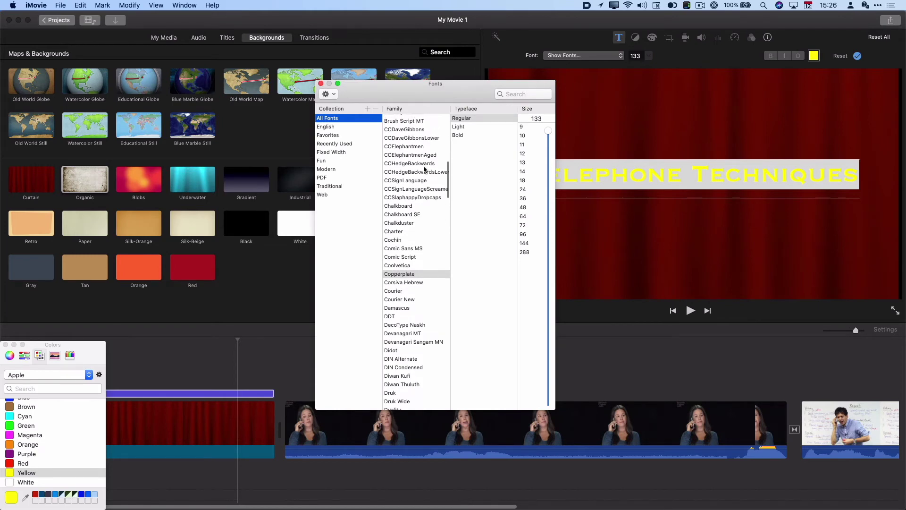
{"action": "left_click", "coordinate": [422, 196]}
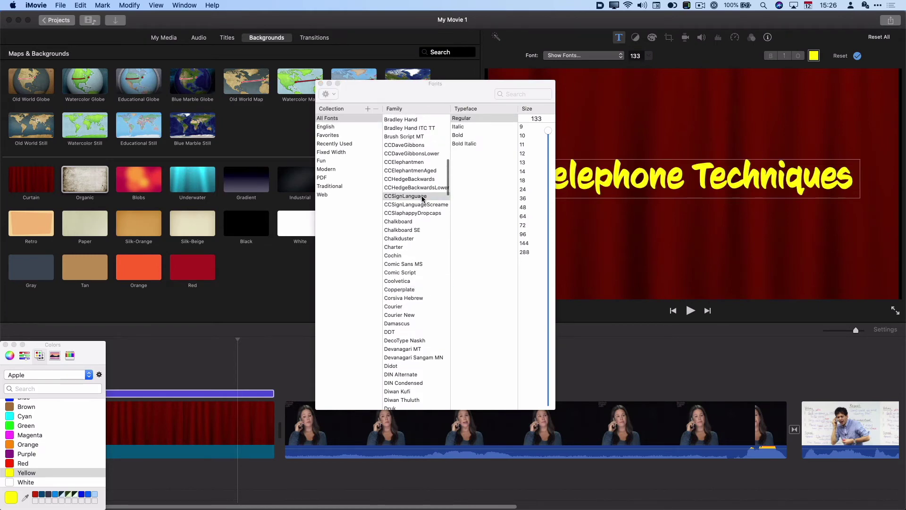
{"action": "left_click_drag", "start_coordinate": [432, 86], "coordinate": [350, 87]}
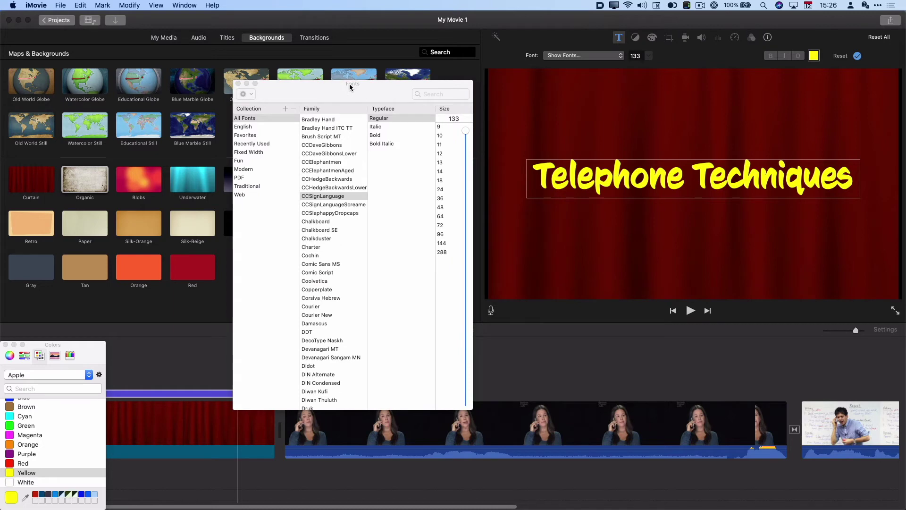
{"action": "left_click", "coordinate": [238, 83]}
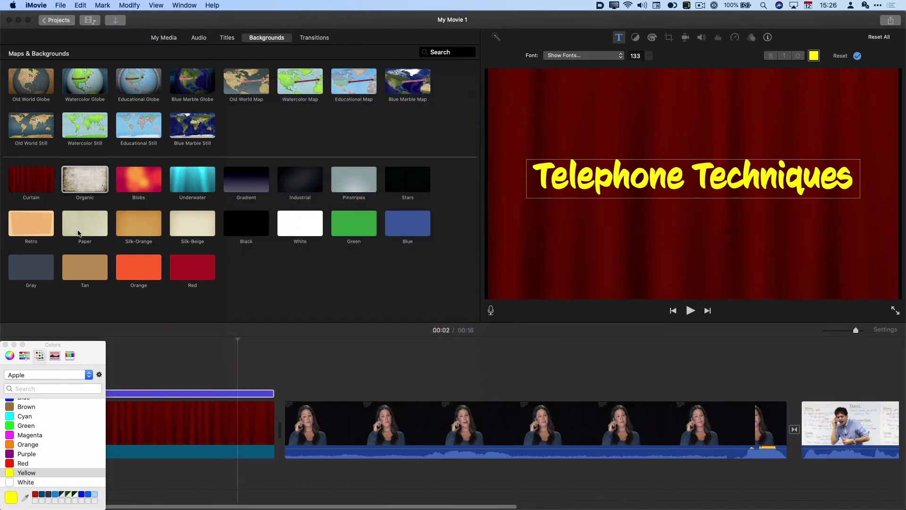
{"action": "left_click", "coordinate": [5, 344]}
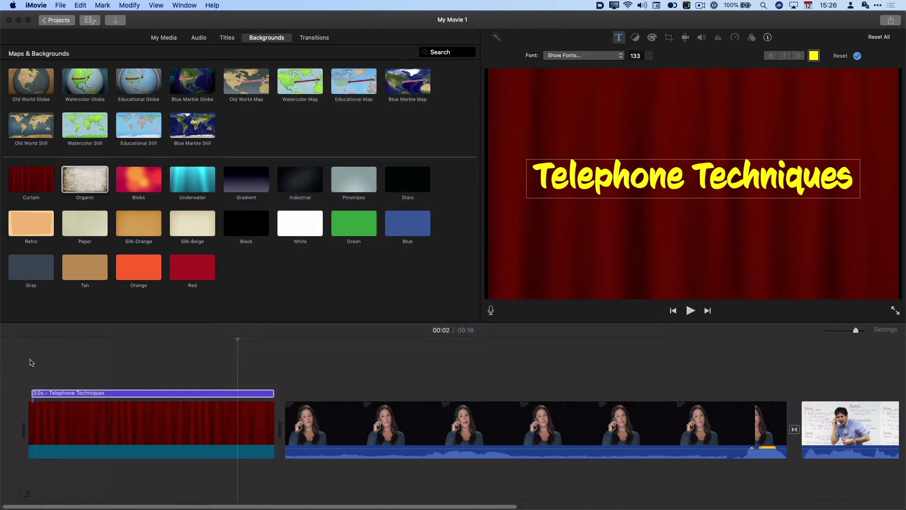
{"action": "left_click", "coordinate": [238, 347]}
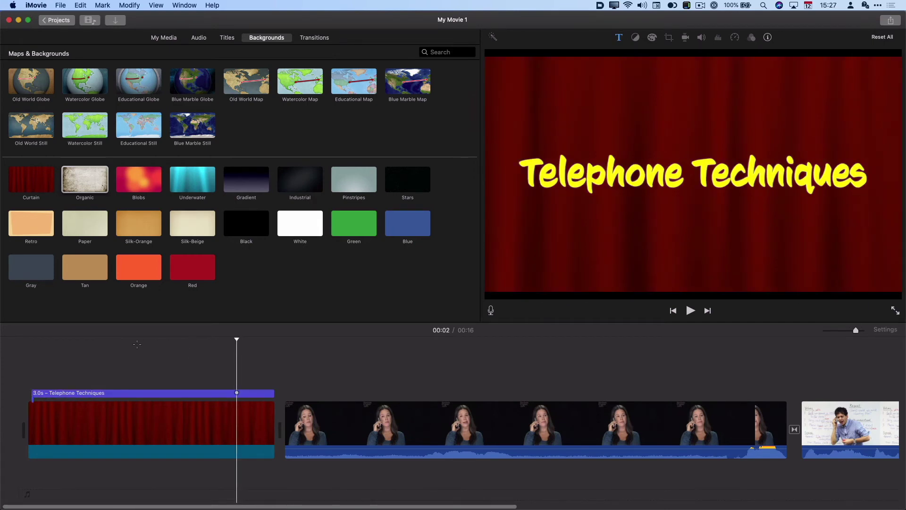
Play the restyled title card from the start of the movie
{"action": "left_click", "coordinate": [27, 376]}
{"action": "key", "text": "space"}
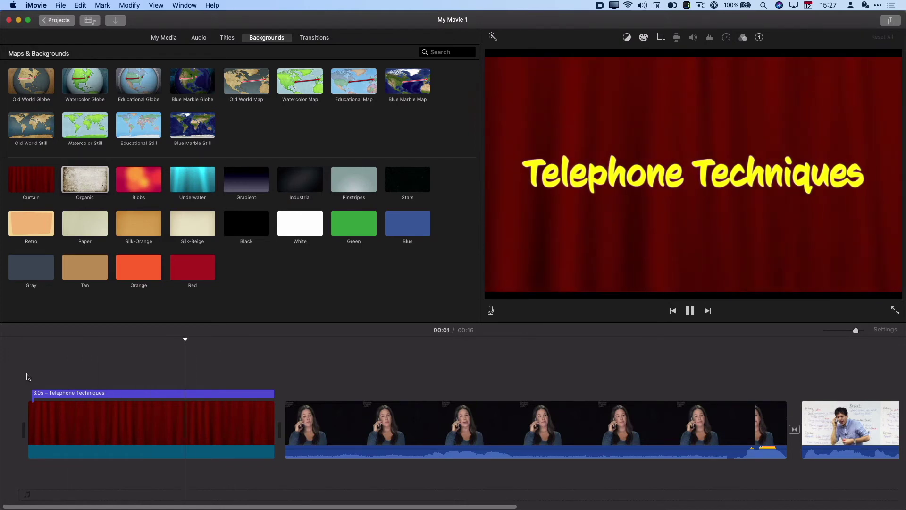
{"action": "key", "text": "space"}
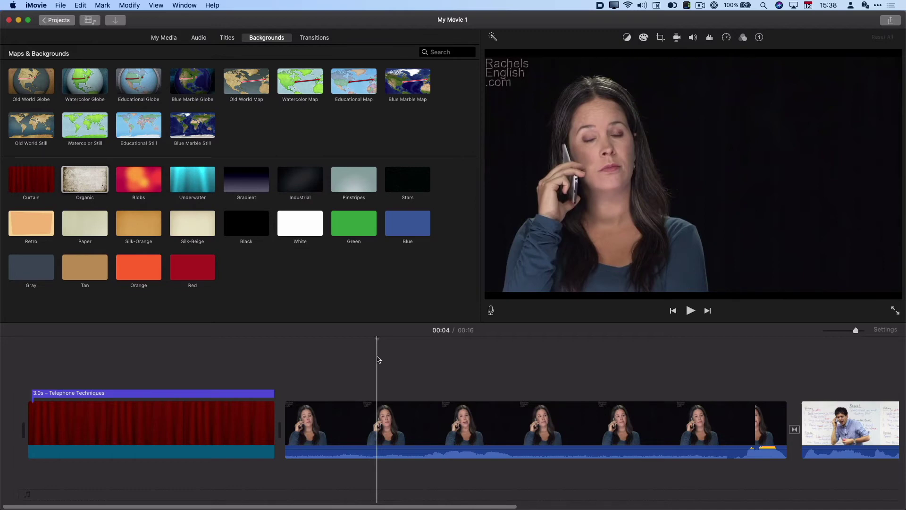
From the Making Muffins event, select the flour-pouring clip together with sieve clip IMG_0626 and measuring-jug clip IMG_0629
{"action": "left_click", "coordinate": [161, 41]}
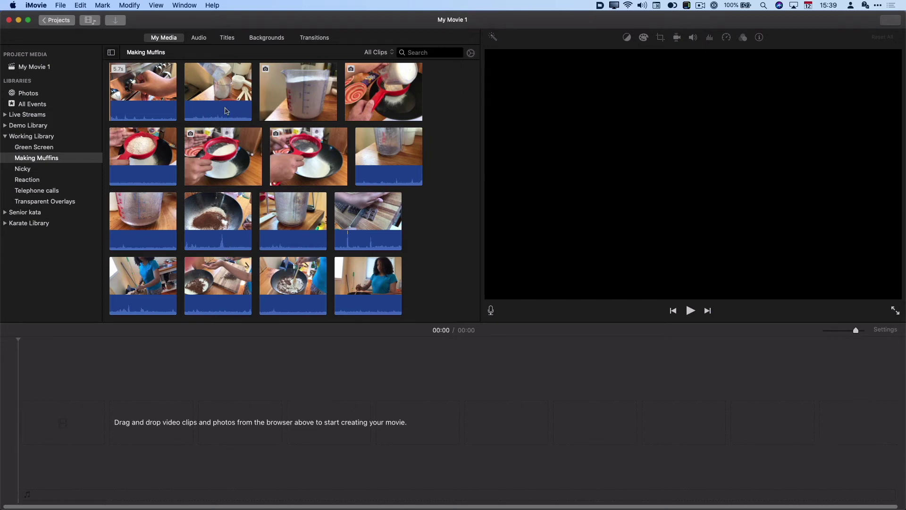
{"action": "scroll", "coordinate": [167, 104], "scroll_direction": "up", "scroll_amount": 3}
{"action": "left_click", "coordinate": [216, 166]}
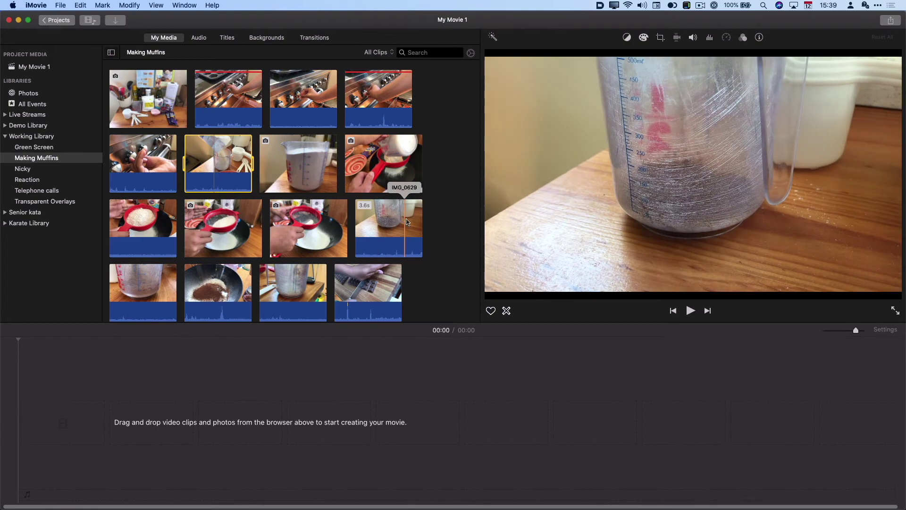
{"action": "scroll", "coordinate": [383, 221], "scroll_direction": "down", "scroll_amount": 2}
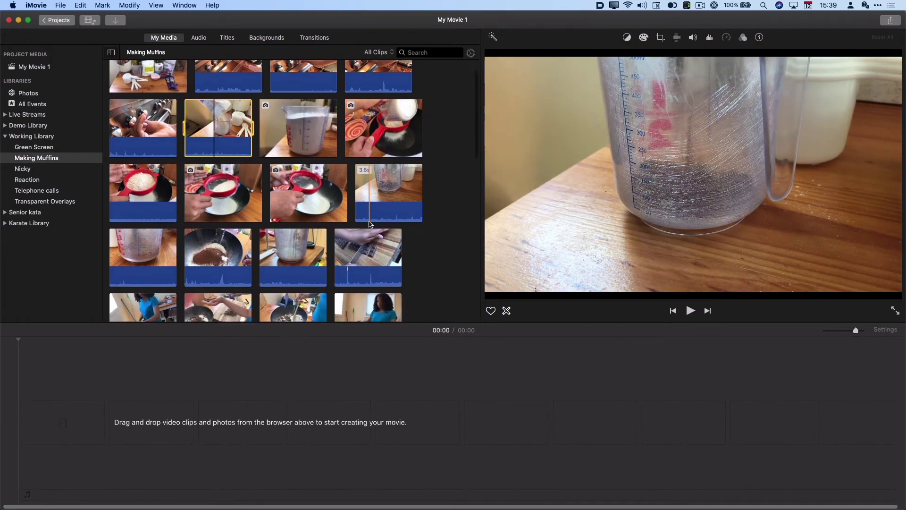
{"action": "scroll", "coordinate": [382, 173], "scroll_direction": "down", "scroll_amount": 2}
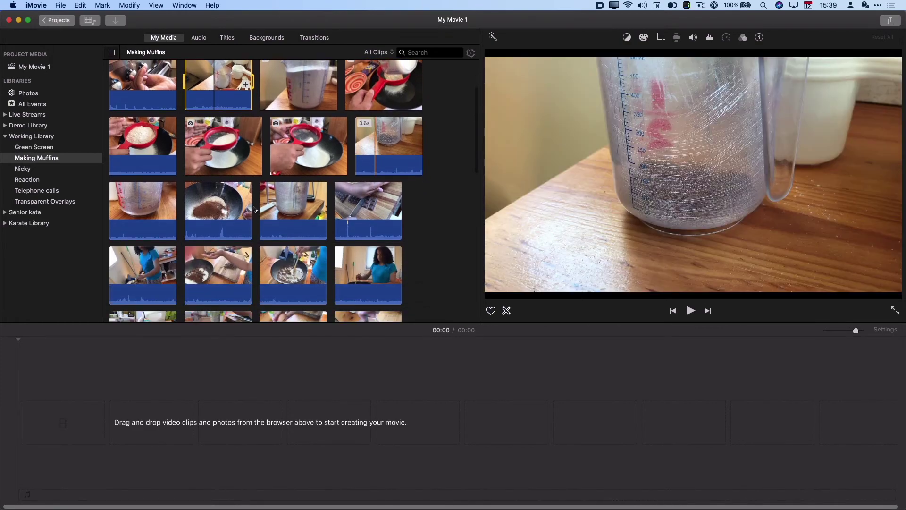
{"action": "scroll", "coordinate": [295, 208], "scroll_direction": "up", "scroll_amount": 1}
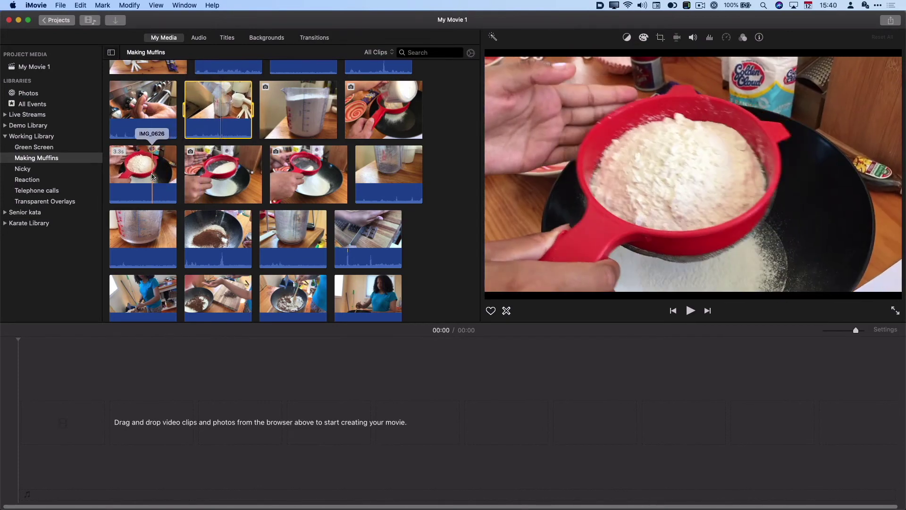
{"action": "left_click", "coordinate": [152, 177]}
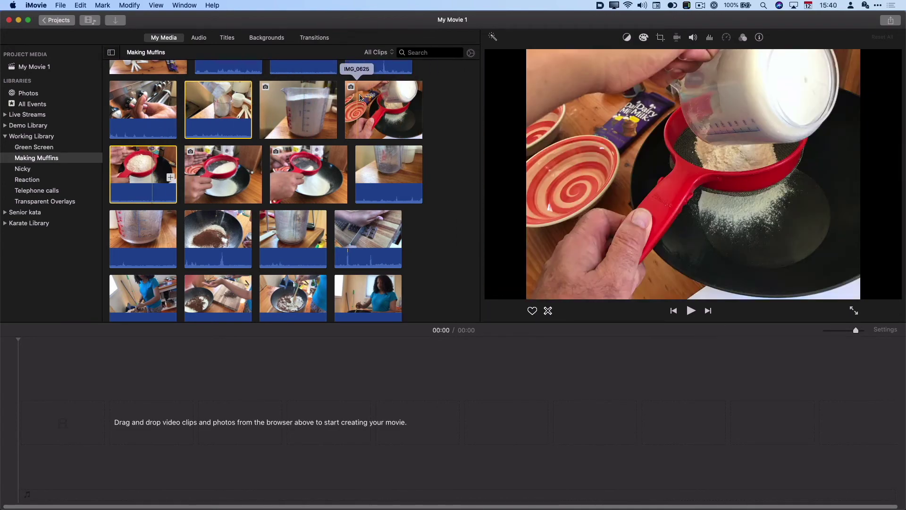
{"action": "left_click", "coordinate": [386, 164]}
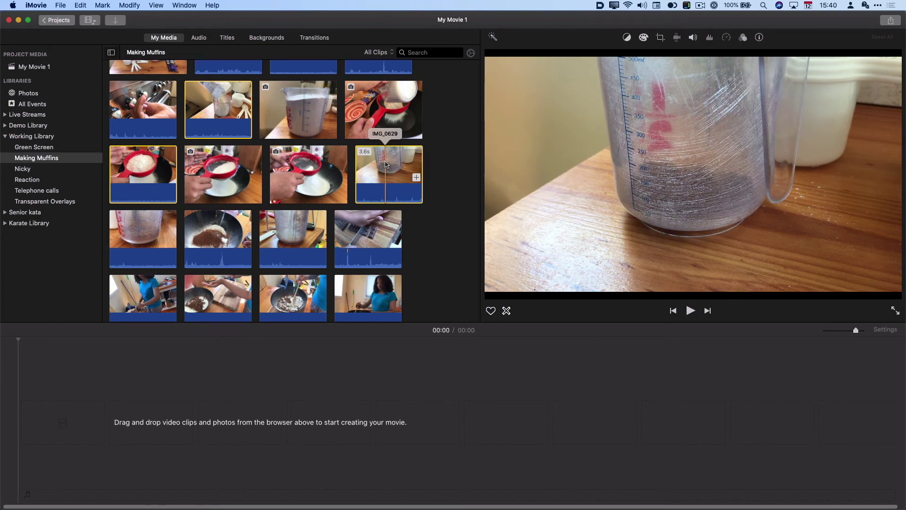
Extend the selection with the close-up jug clip, cocoa bowl clip IMG_0631, and the chocolate-cutting clip
{"action": "left_click", "coordinate": [153, 245]}
{"action": "left_click", "coordinate": [206, 240]}
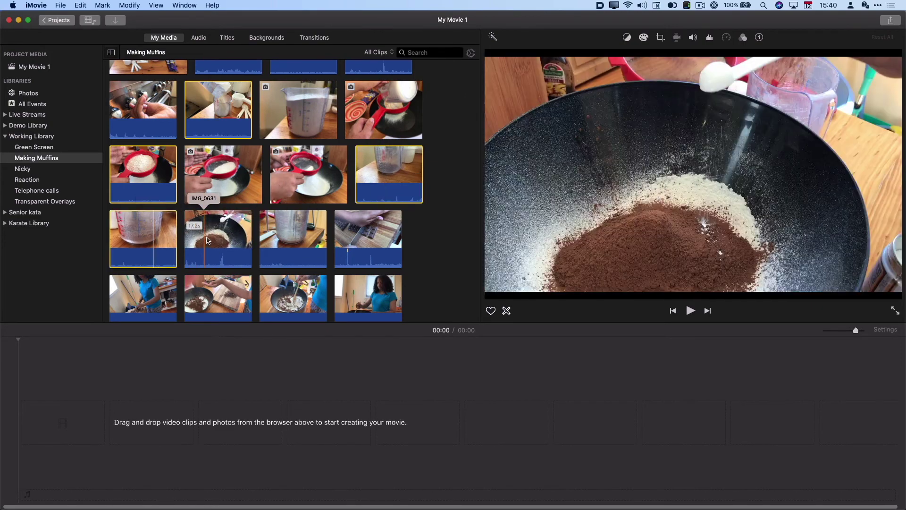
{"action": "scroll", "coordinate": [370, 221], "scroll_direction": "down", "scroll_amount": 2}
{"action": "left_click", "coordinate": [370, 208], "text": "super"}
{"action": "scroll", "coordinate": [371, 209], "scroll_direction": "down", "scroll_amount": 6}
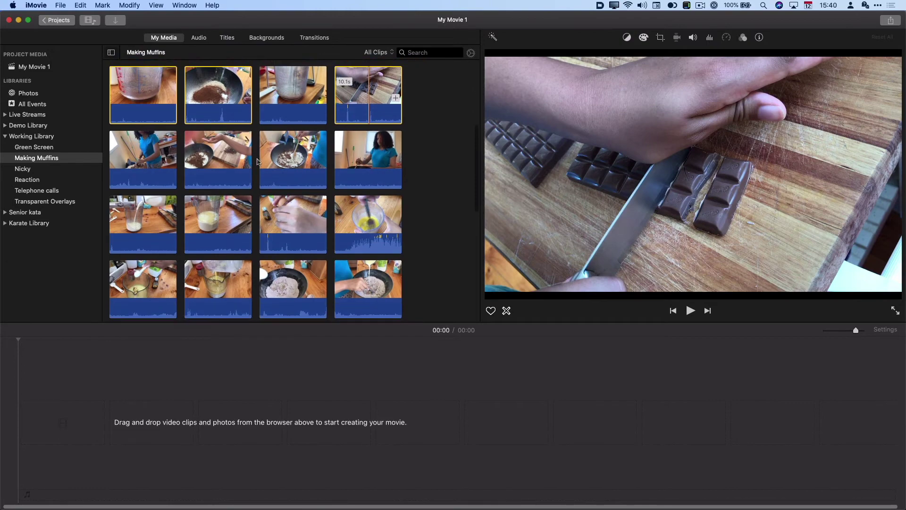
Add mixing clip IMG_0636, the two milk-jug clips, egg-beating clip IMG_0641, and vanilla clip IMG_0642 to the selection
{"action": "left_click", "coordinate": [307, 156], "text": "super"}
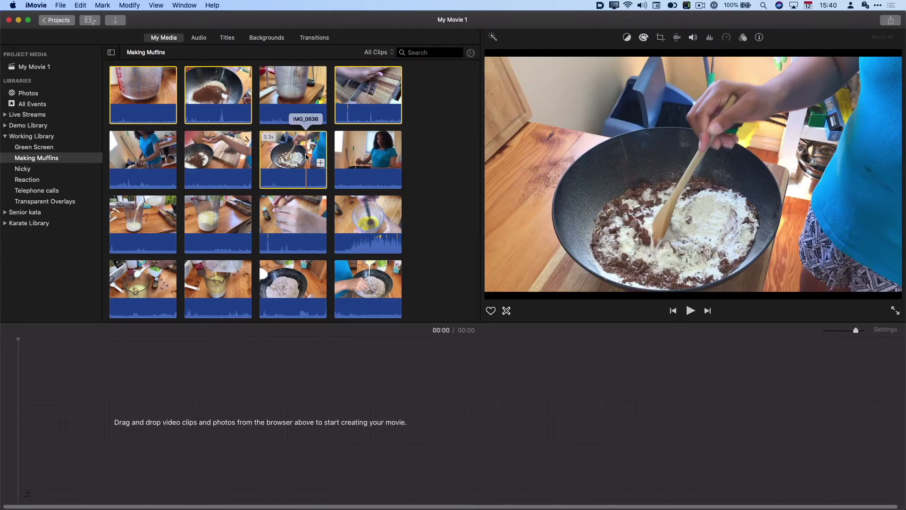
{"action": "left_click", "coordinate": [132, 210], "text": "super"}
{"action": "left_click", "coordinate": [204, 211], "text": "super"}
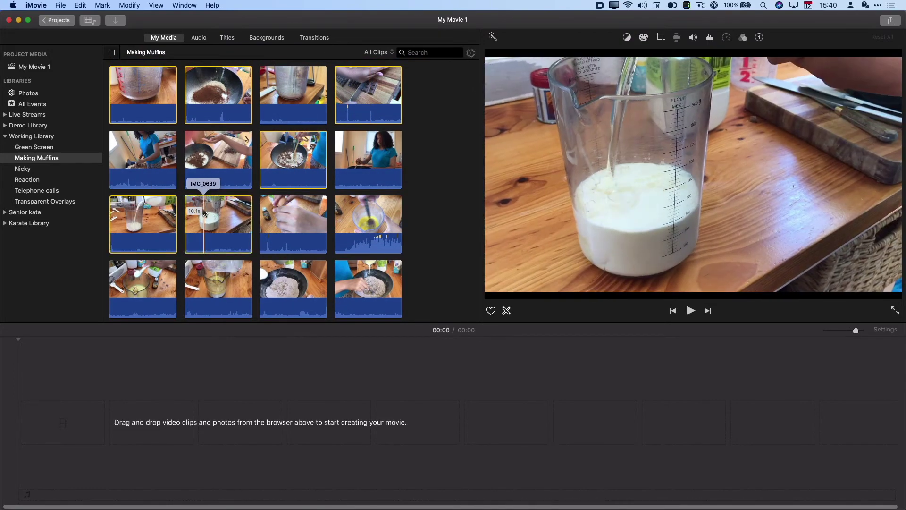
{"action": "left_click", "coordinate": [368, 221], "text": "super"}
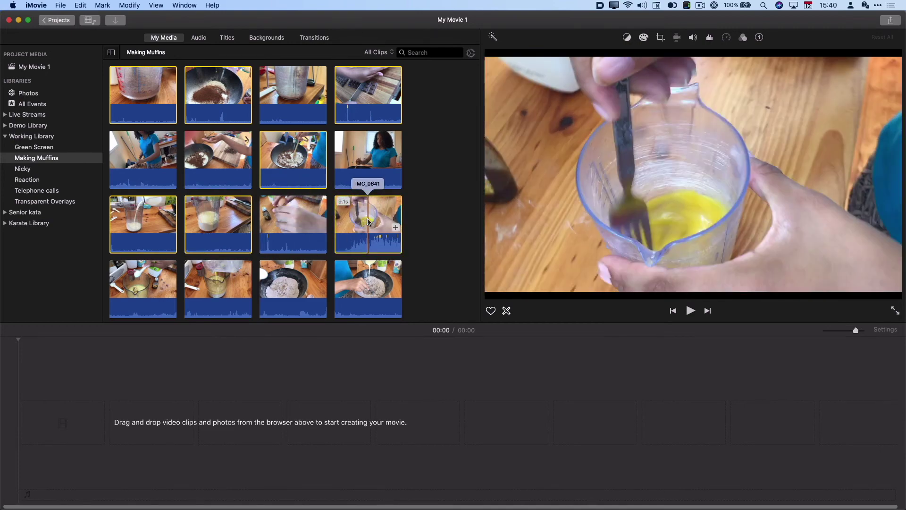
{"action": "scroll", "coordinate": [368, 221], "scroll_direction": "down", "scroll_amount": 3}
{"action": "left_click", "coordinate": [141, 210], "text": "super"}
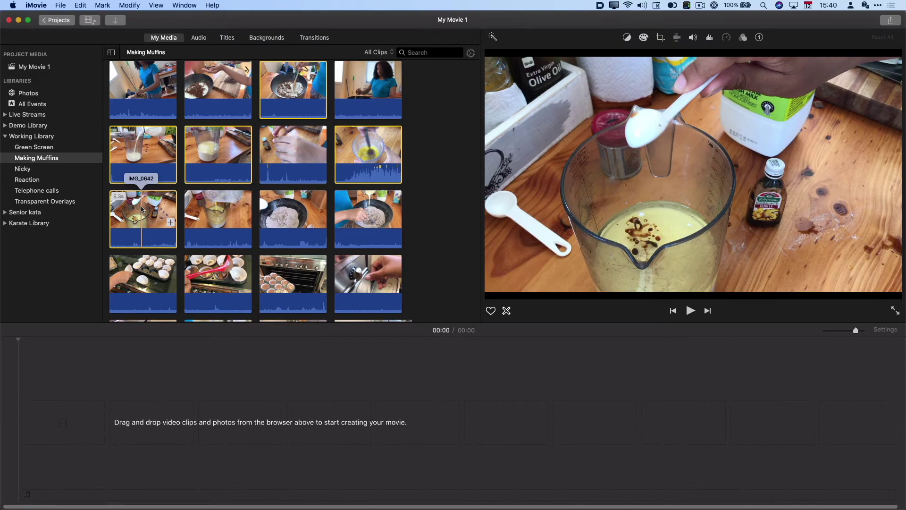
Append all the selected muffin clips to the empty movie timeline
{"action": "left_click", "coordinate": [142, 354]}
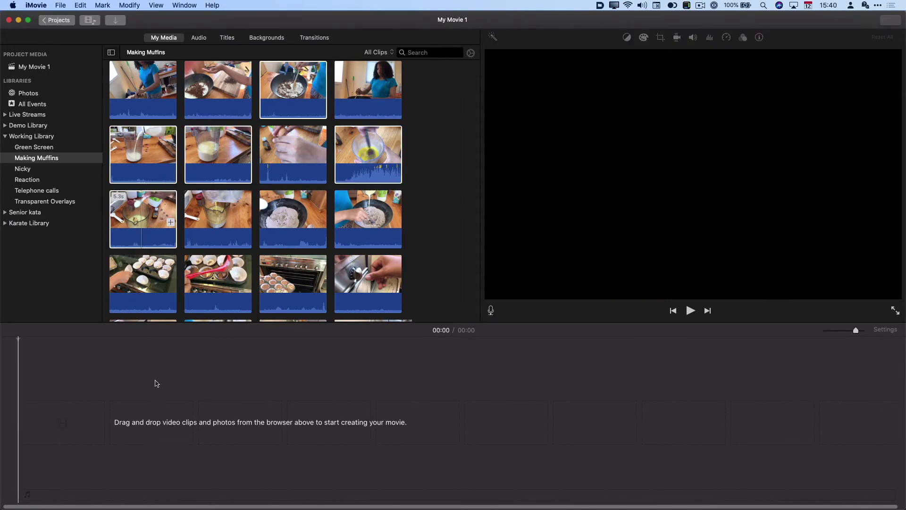
{"action": "left_click", "coordinate": [137, 213]}
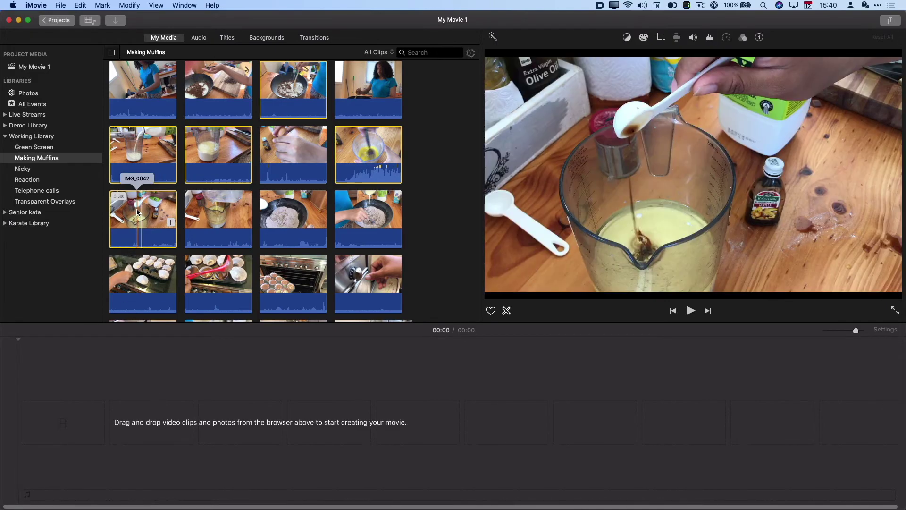
{"action": "key", "text": "e"}
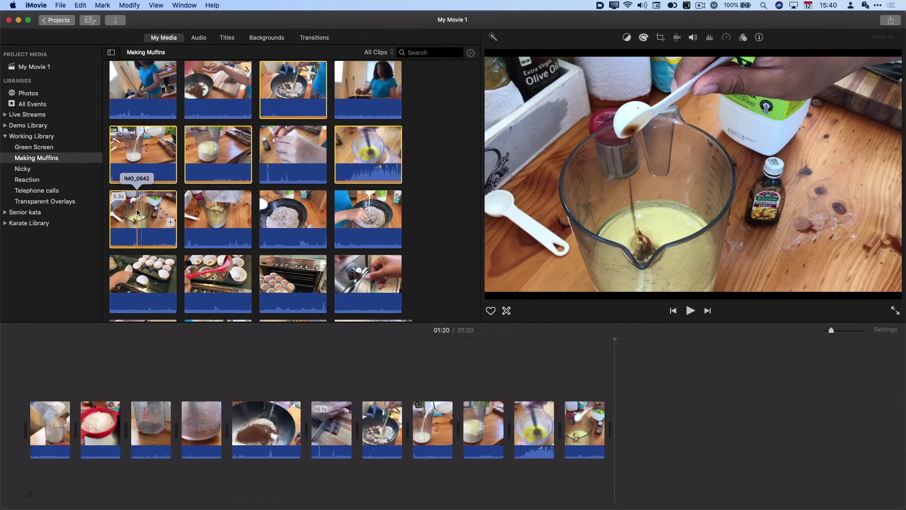
Enlarge the timeline clips and delete the fourth clip, the close-up of the measuring jug, from the movie
{"action": "left_click", "coordinate": [15, 397]}
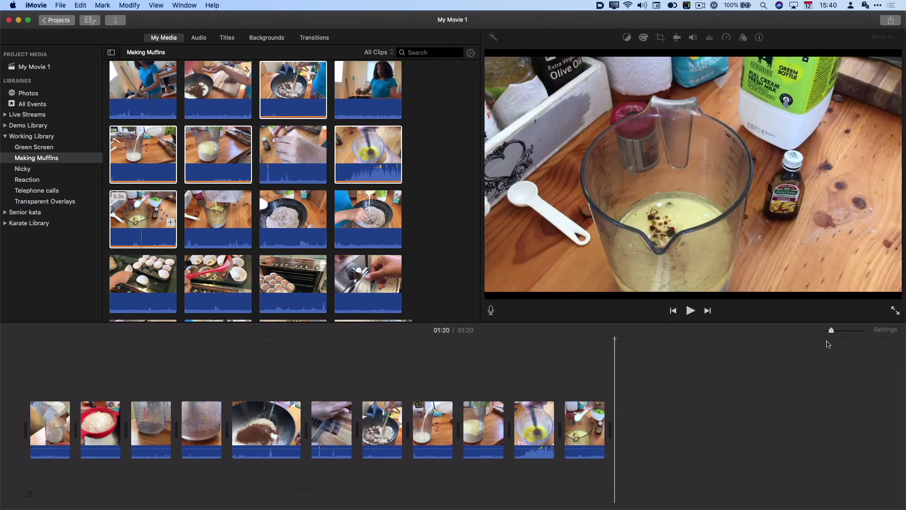
{"action": "left_click_drag", "start_coordinate": [832, 331], "coordinate": [838, 332]}
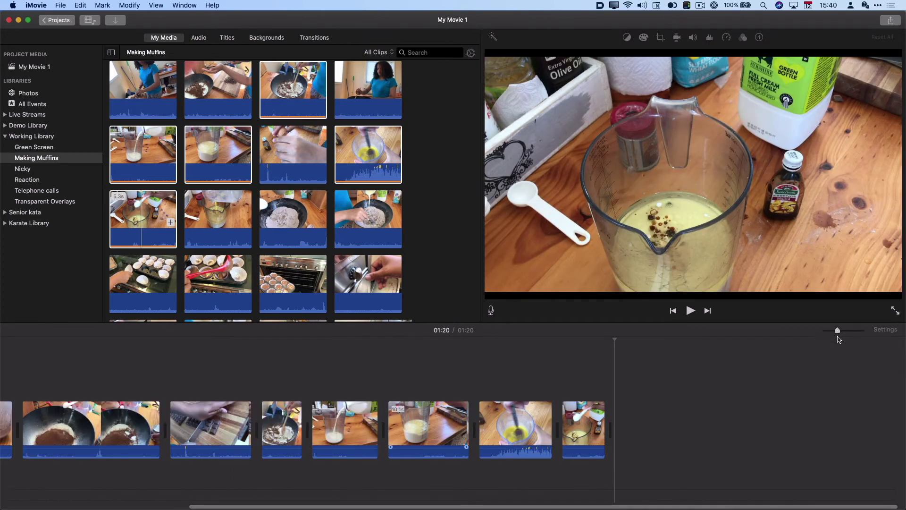
{"action": "scroll", "coordinate": [697, 415], "scroll_direction": "left", "scroll_amount": 10}
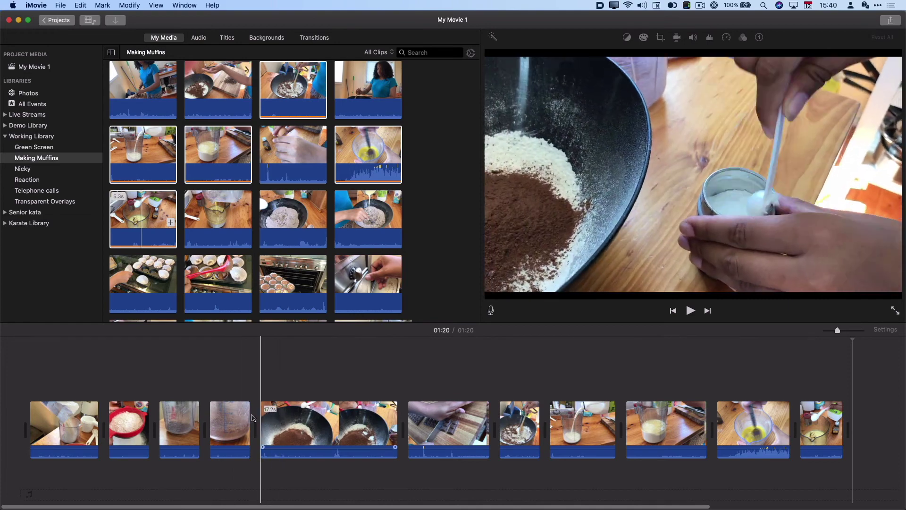
{"action": "left_click", "coordinate": [228, 421]}
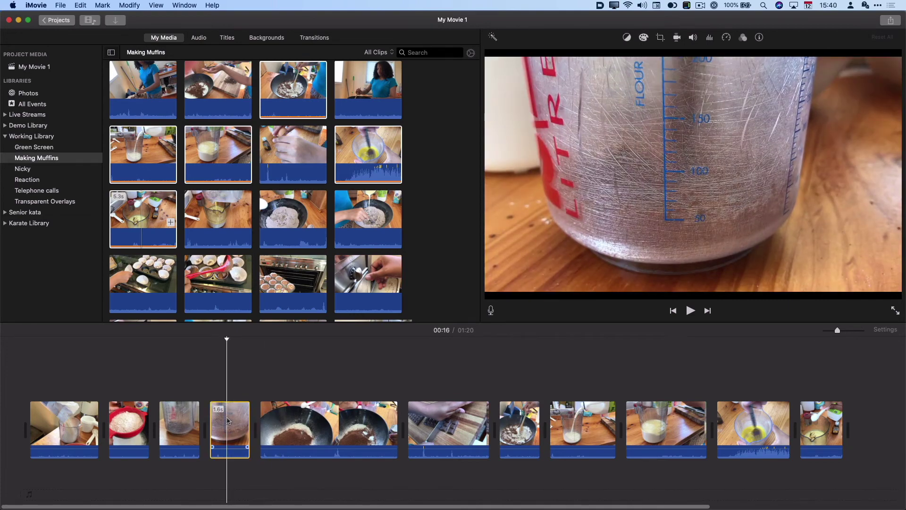
{"action": "key", "text": "Delete"}
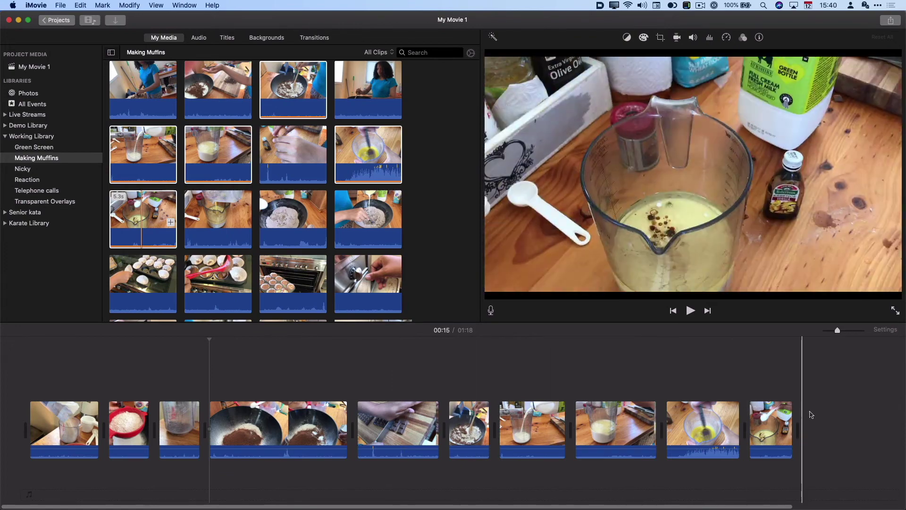
Set the opening flour-pouring clip's speed to Fast at 20x and play it from the start of the movie
{"action": "left_click", "coordinate": [69, 432]}
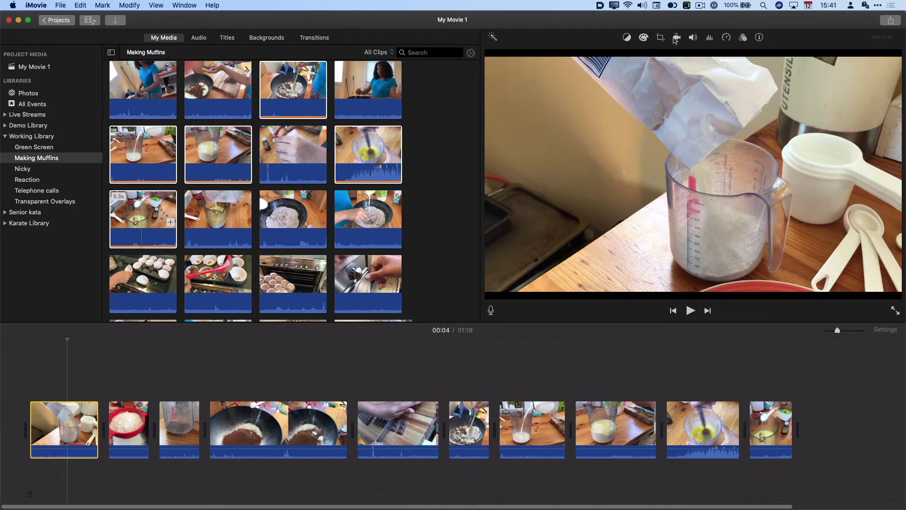
{"action": "left_click", "coordinate": [726, 38]}
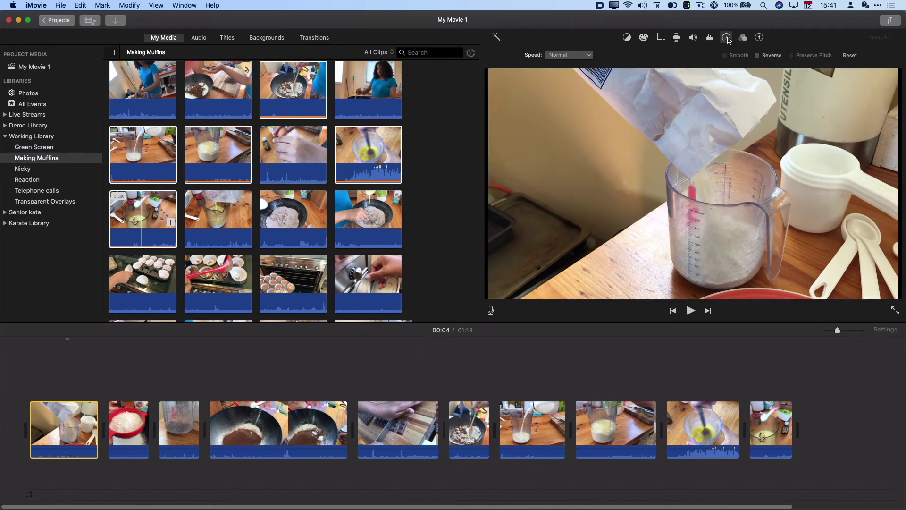
{"action": "left_click", "coordinate": [579, 57]}
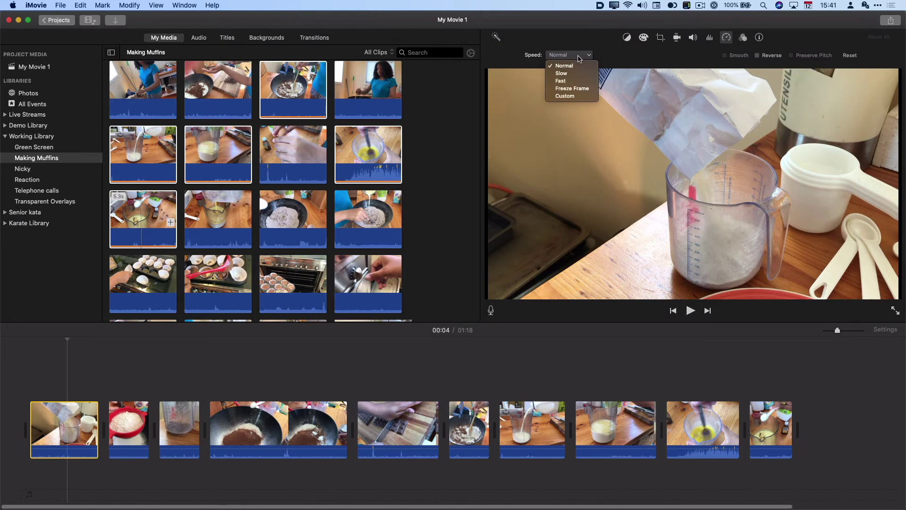
{"action": "left_click", "coordinate": [570, 81]}
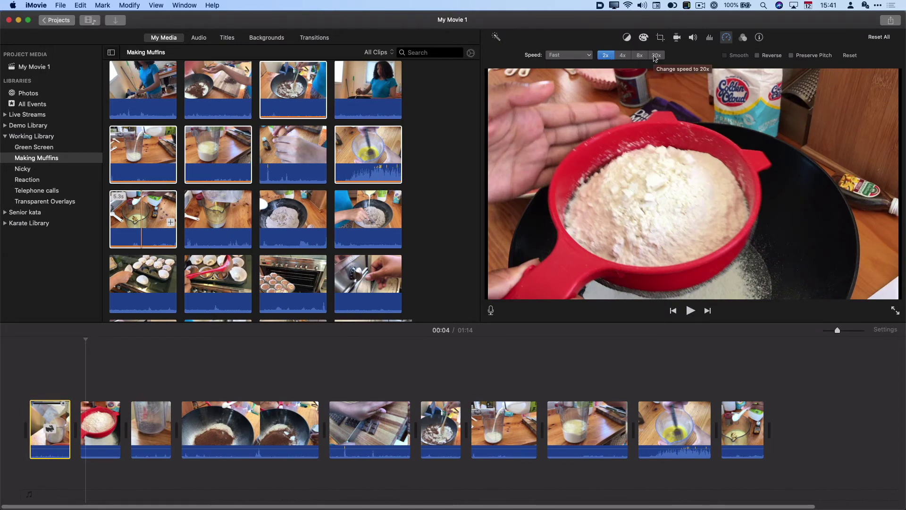
{"action": "left_click", "coordinate": [656, 56]}
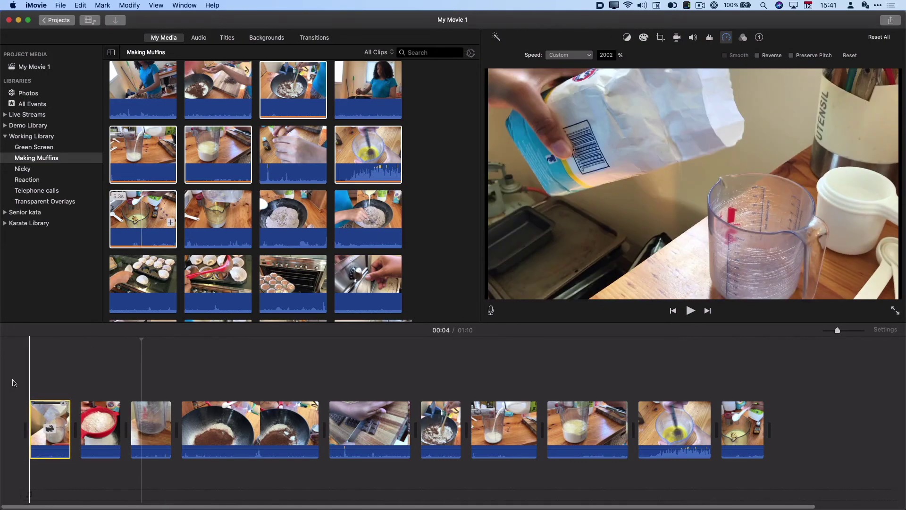
{"action": "key", "text": "space"}
{"action": "key", "text": "space"}
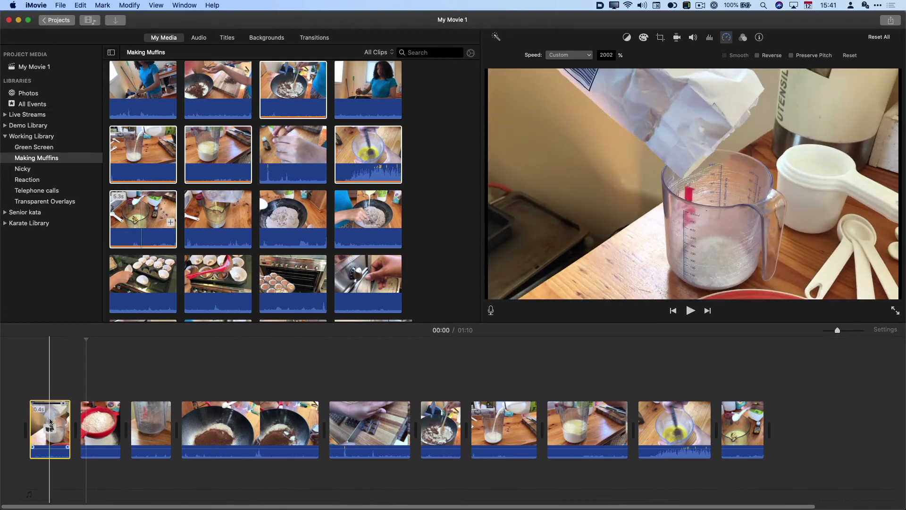
Set the flour-pouring clip's custom speed to 999% and play it from the start
{"action": "left_click", "coordinate": [51, 421]}
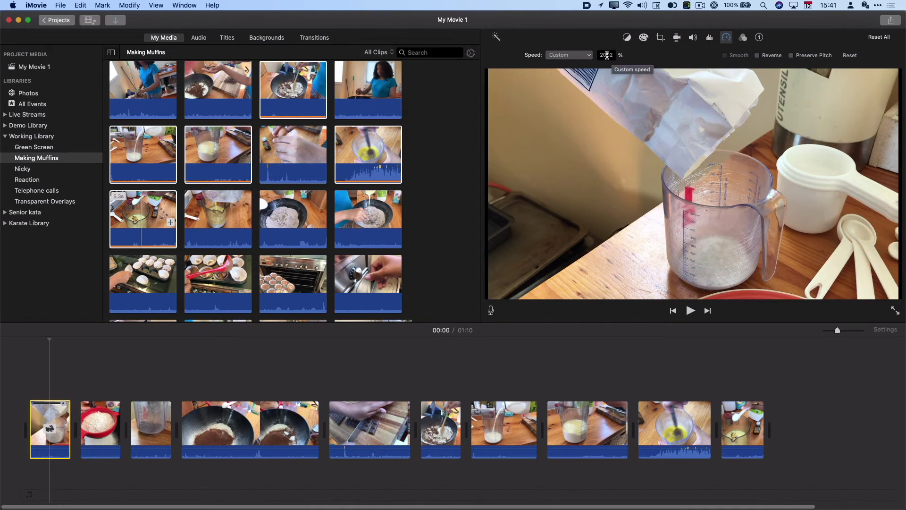
{"action": "left_click_drag", "start_coordinate": [613, 55], "coordinate": [596, 55]}
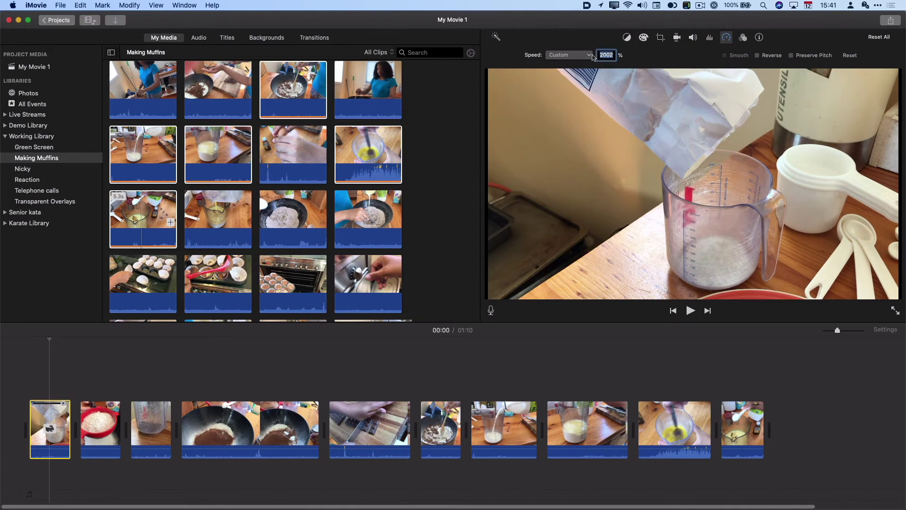
{"action": "key", "text": "Return"}
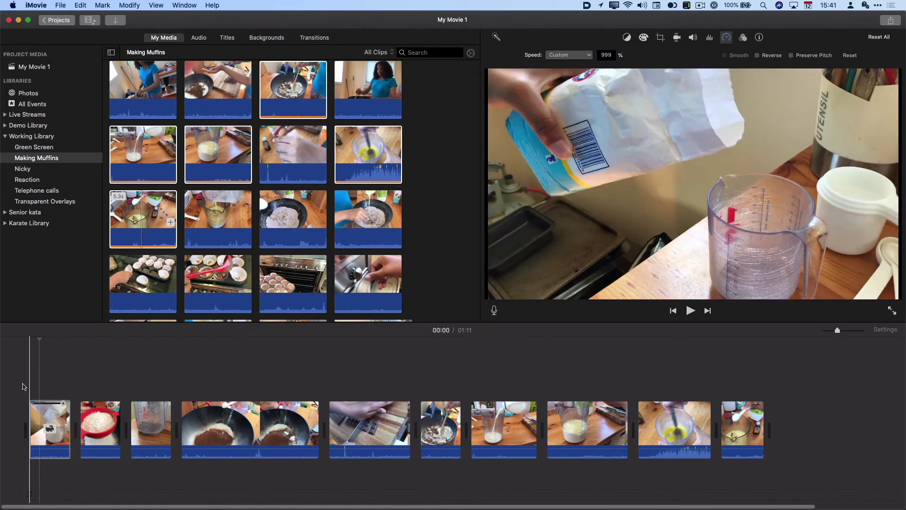
{"action": "key", "text": "space"}
{"action": "key", "text": "space"}
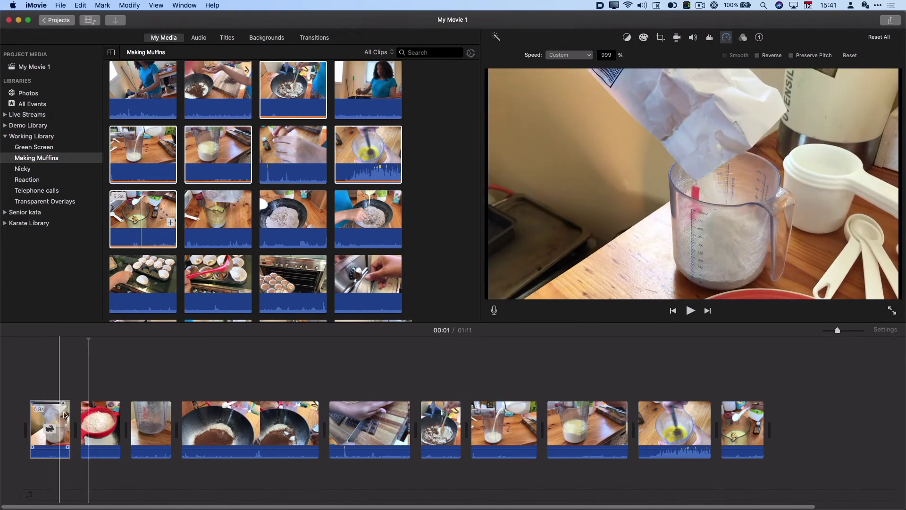
Enlarge the timeline, adjust the flour-pouring clip's speed handle to about 722%, and play the movie from the start
{"action": "left_click_drag", "start_coordinate": [837, 331], "coordinate": [843, 331]}
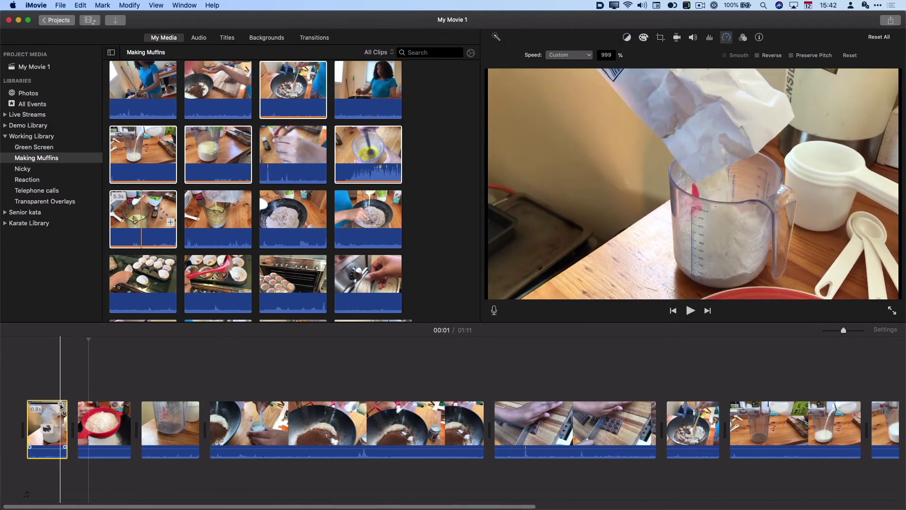
{"action": "left_click_drag", "start_coordinate": [60, 406], "coordinate": [55, 407]}
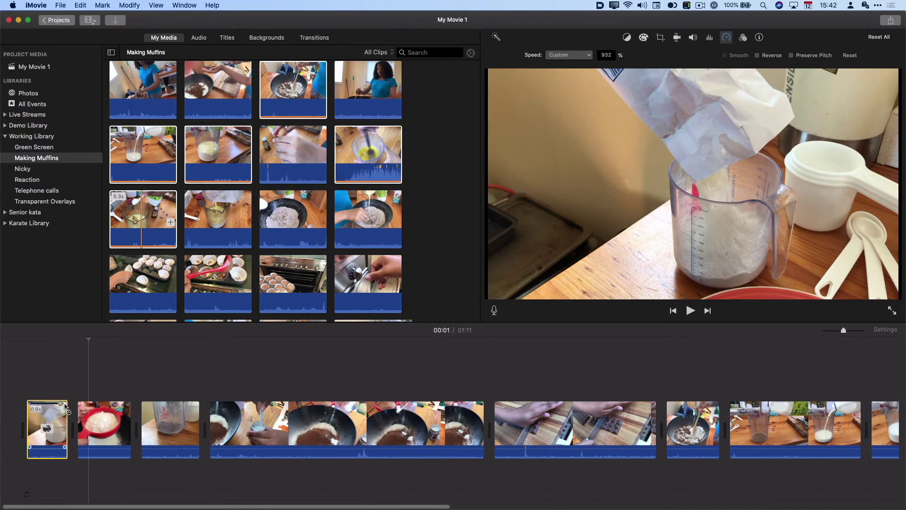
{"action": "left_click_drag", "start_coordinate": [70, 406], "coordinate": [74, 406]}
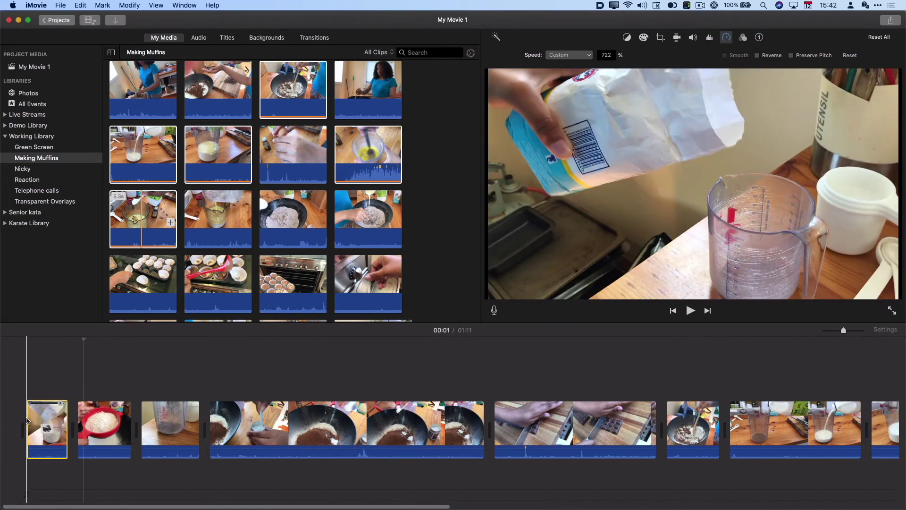
{"action": "key", "text": "space"}
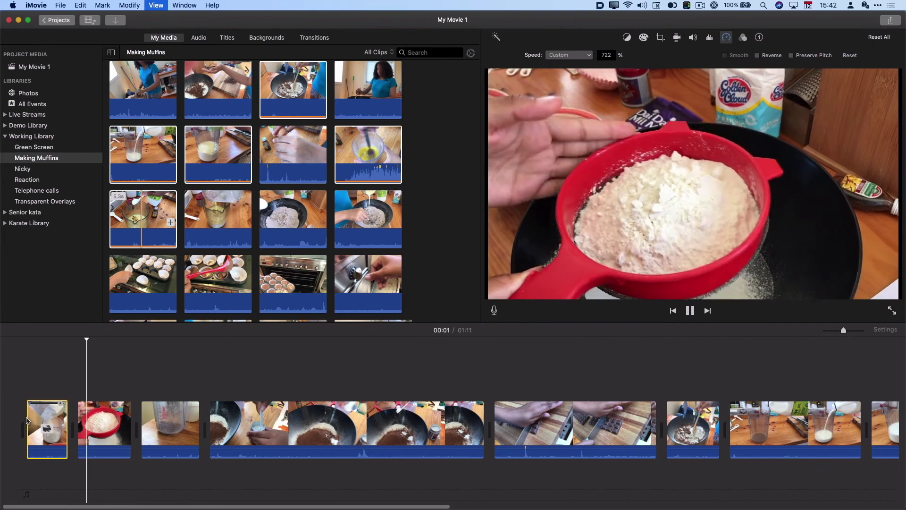
Set the second clip, the red sieve of flour, to Fast at 4x speed and play the movie from the start
{"action": "key", "text": "space"}
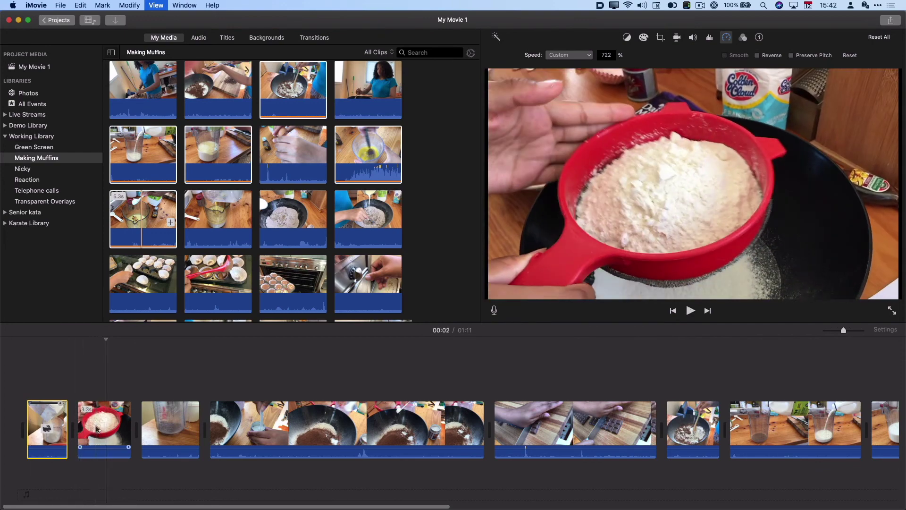
{"action": "left_click", "coordinate": [97, 427]}
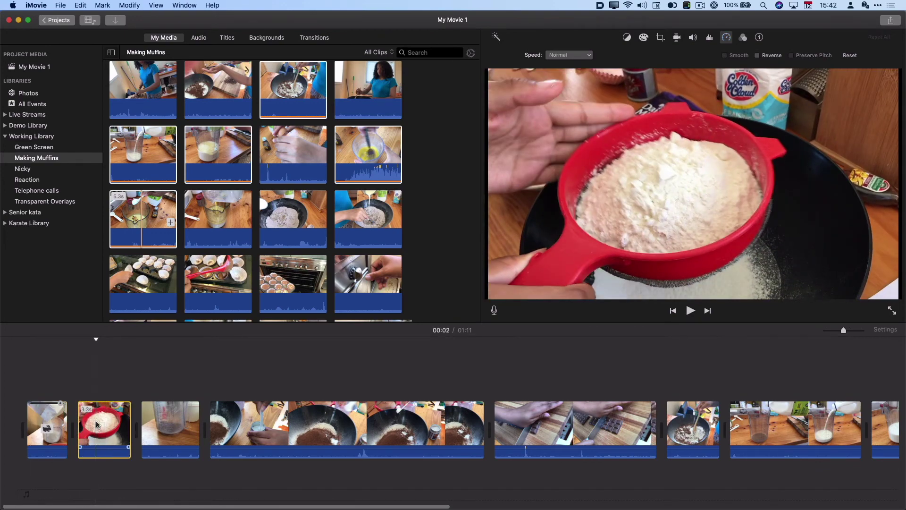
{"action": "left_click", "coordinate": [577, 60]}
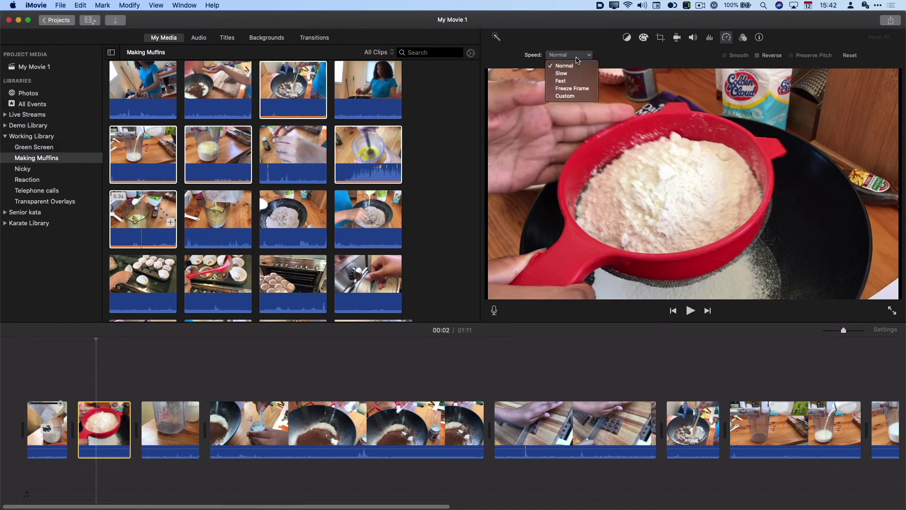
{"action": "left_click", "coordinate": [575, 81]}
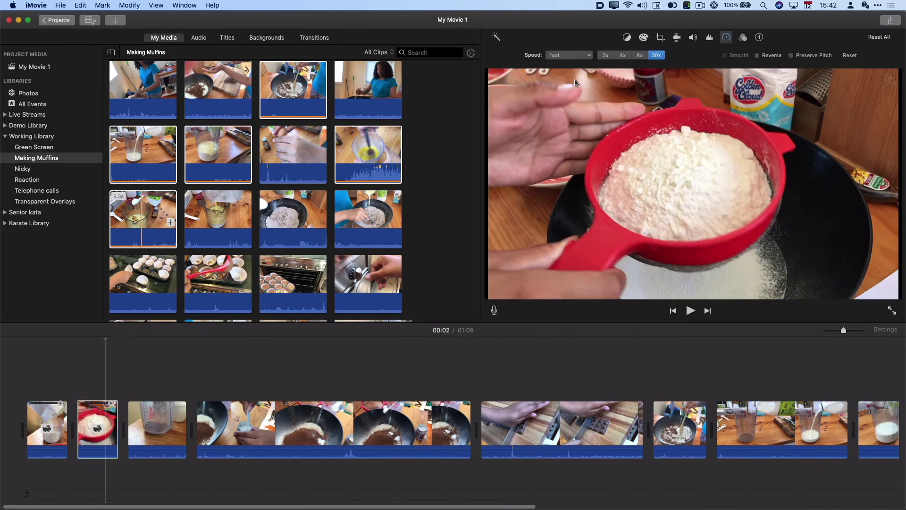
{"action": "left_click", "coordinate": [639, 55]}
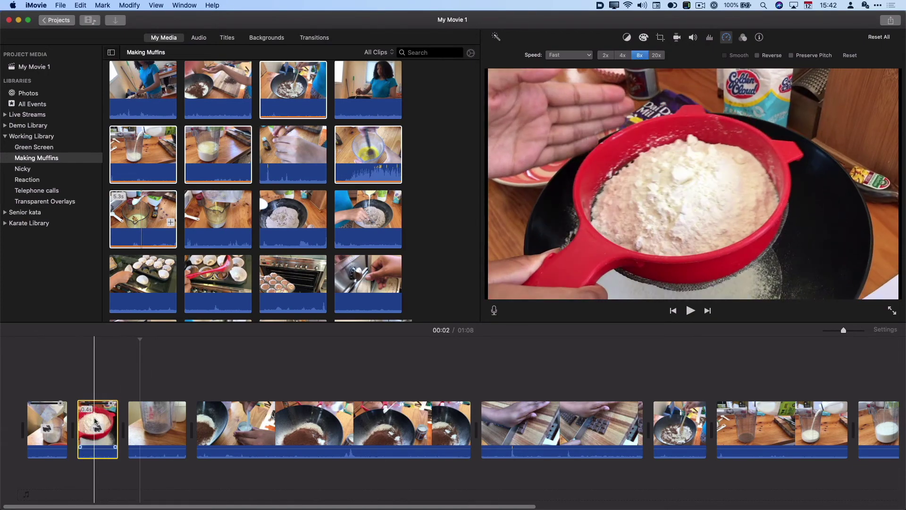
{"action": "left_click", "coordinate": [623, 56]}
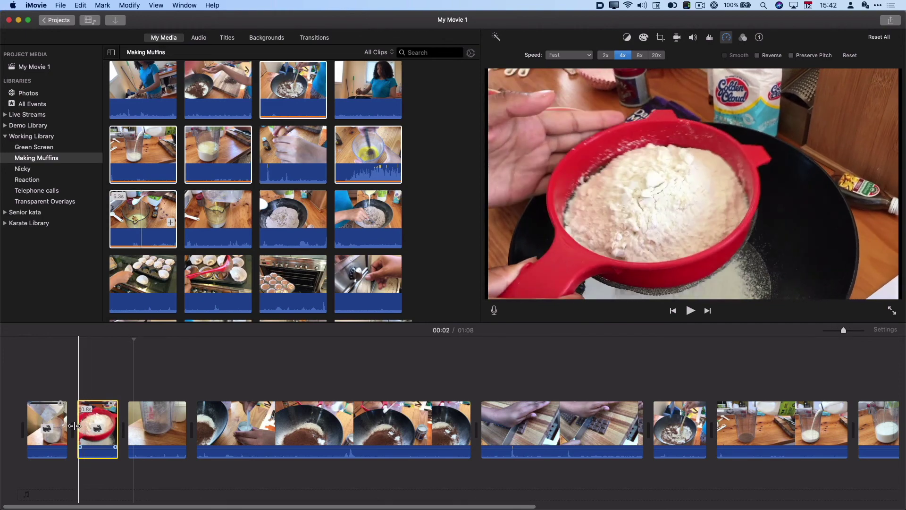
{"action": "key", "text": "space"}
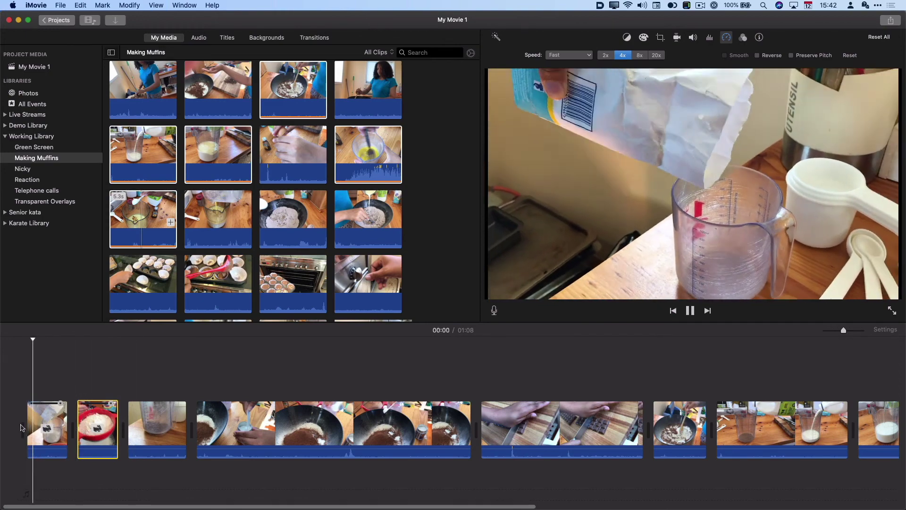
{"action": "key", "text": "space"}
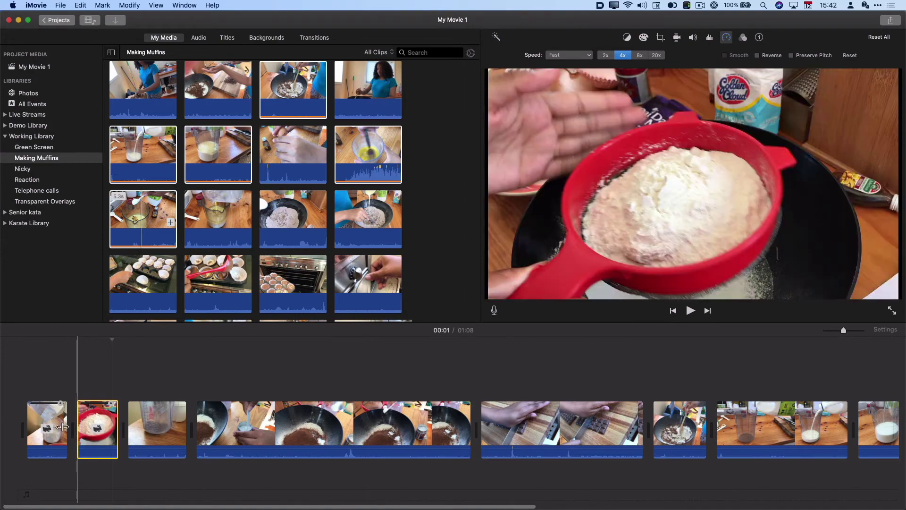
Copy the opening flour-pouring clip so its speed adjustment can be reused
{"action": "left_click", "coordinate": [45, 415]}
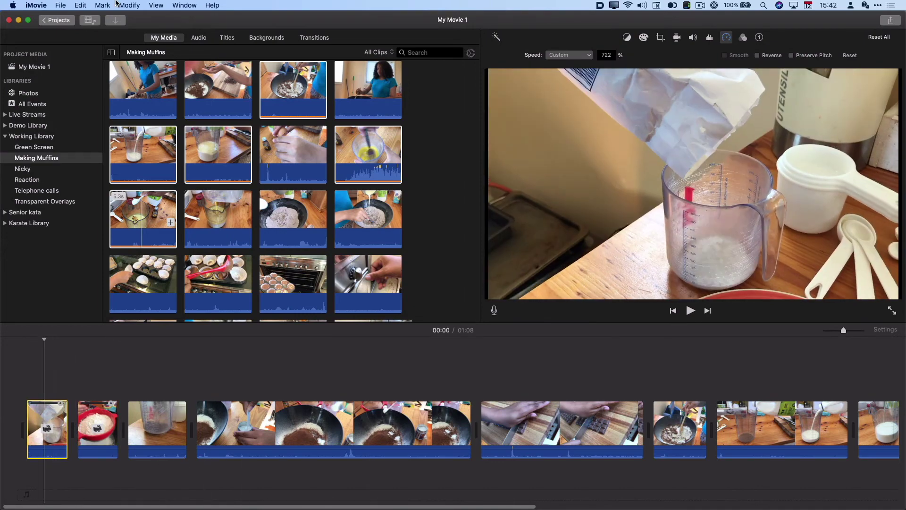
{"action": "left_click", "coordinate": [84, 5]}
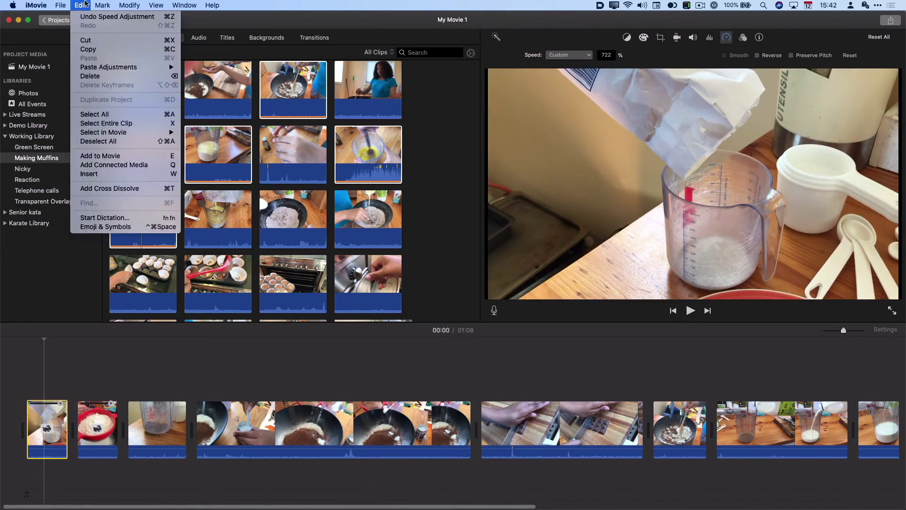
{"action": "left_click", "coordinate": [94, 51]}
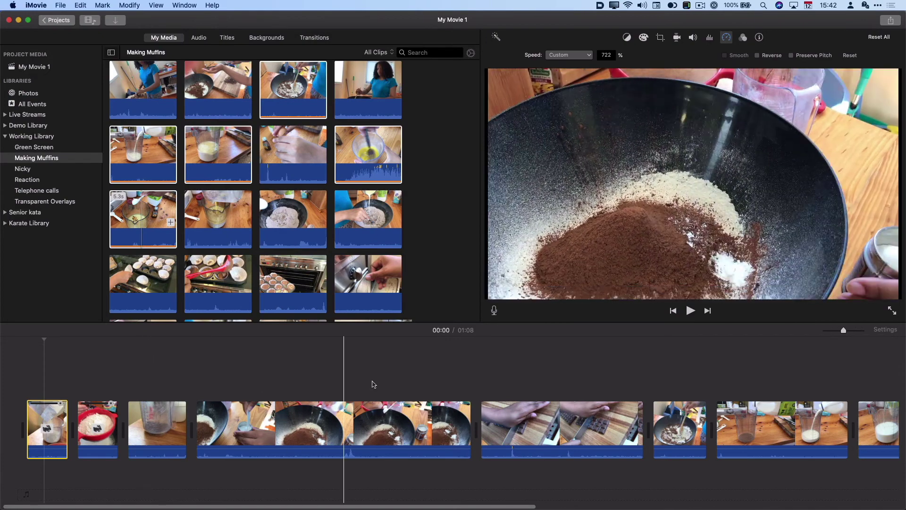
Select every timeline clip from the fourth to the last and paste only the copied Speed adjustment onto them
{"action": "scroll", "coordinate": [388, 382], "scroll_direction": "right", "scroll_amount": 2}
{"action": "scroll", "coordinate": [389, 382], "scroll_direction": "right", "scroll_amount": 6}
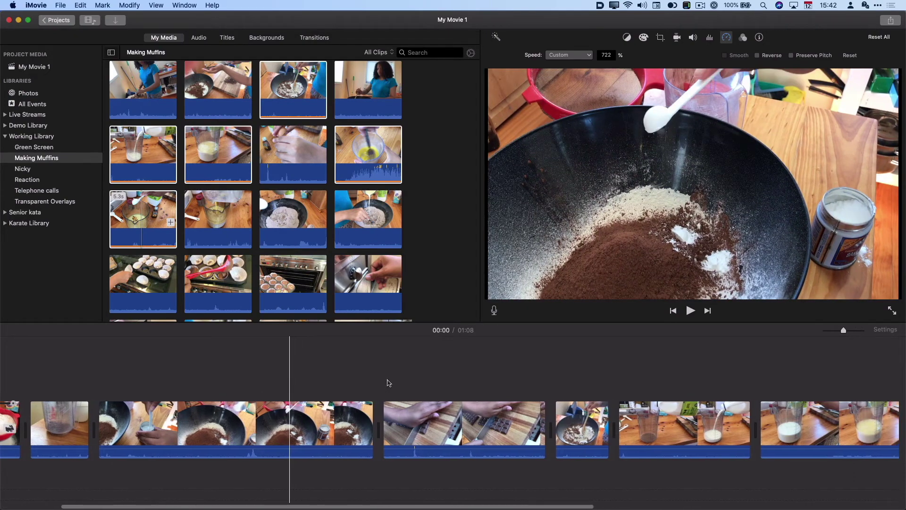
{"action": "left_click_drag", "start_coordinate": [159, 387], "coordinate": [888, 444]}
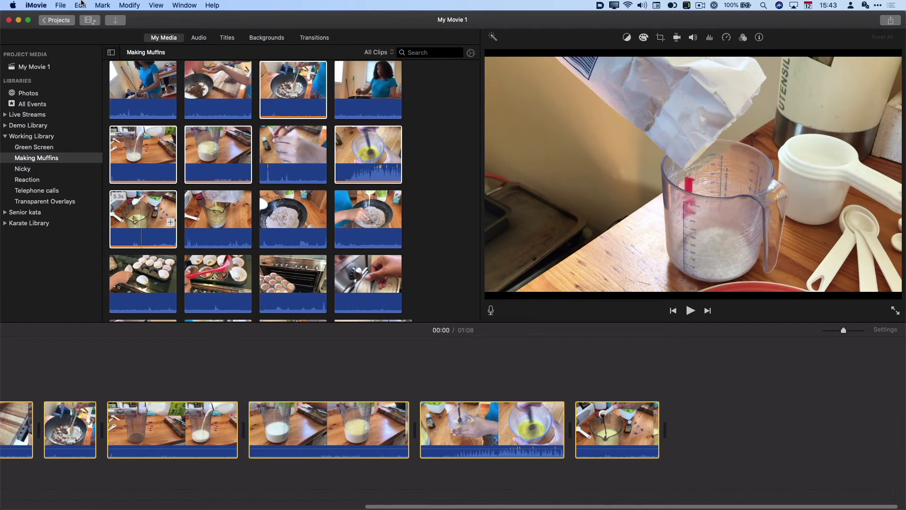
{"action": "left_click", "coordinate": [80, 4]}
{"action": "mouse_move", "coordinate": [95, 69]}
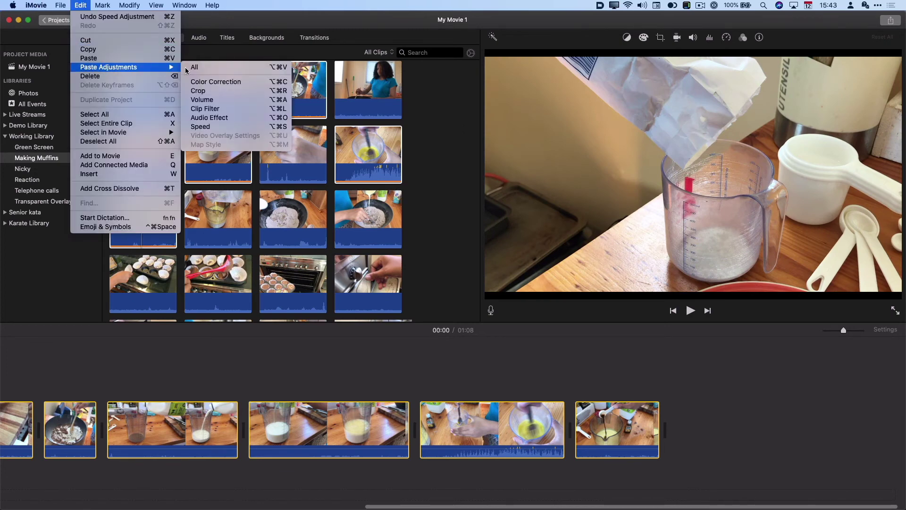
{"action": "left_click", "coordinate": [247, 127]}
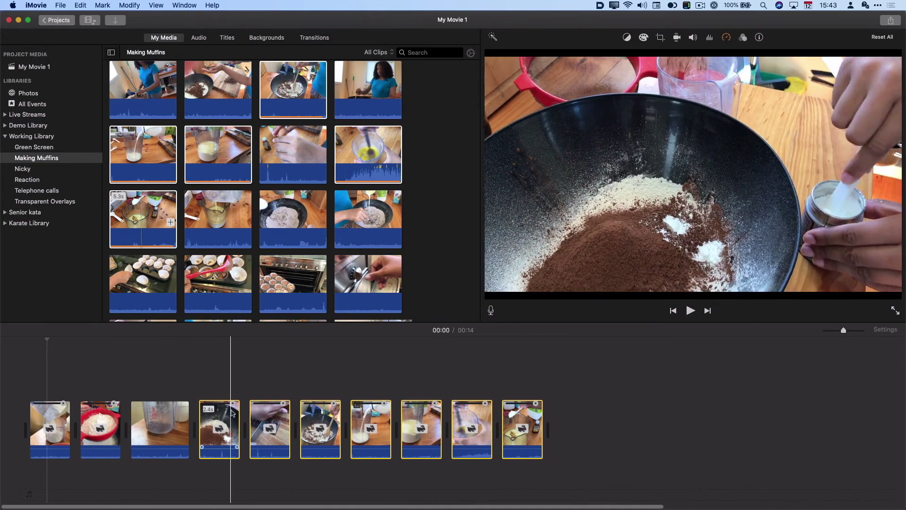
Speed up the fourth and fifth clips slightly with their speed handles, and check the sixth clip's speed setting
{"action": "left_click_drag", "start_coordinate": [235, 405], "coordinate": [228, 405]}
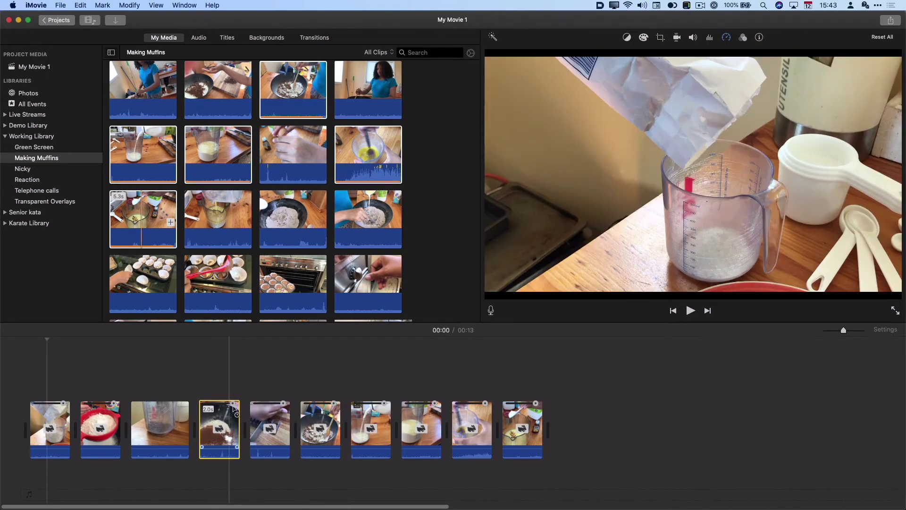
{"action": "left_click_drag", "start_coordinate": [283, 405], "coordinate": [276, 405]}
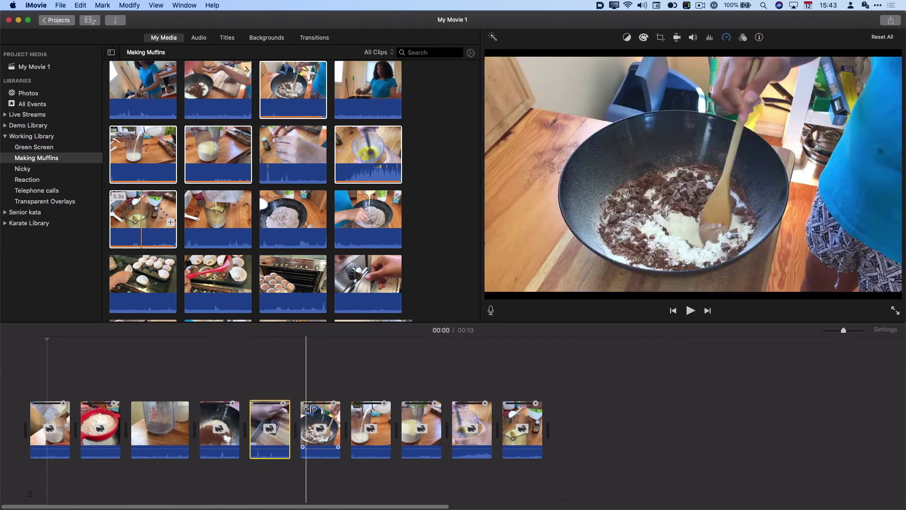
{"action": "left_click", "coordinate": [330, 407]}
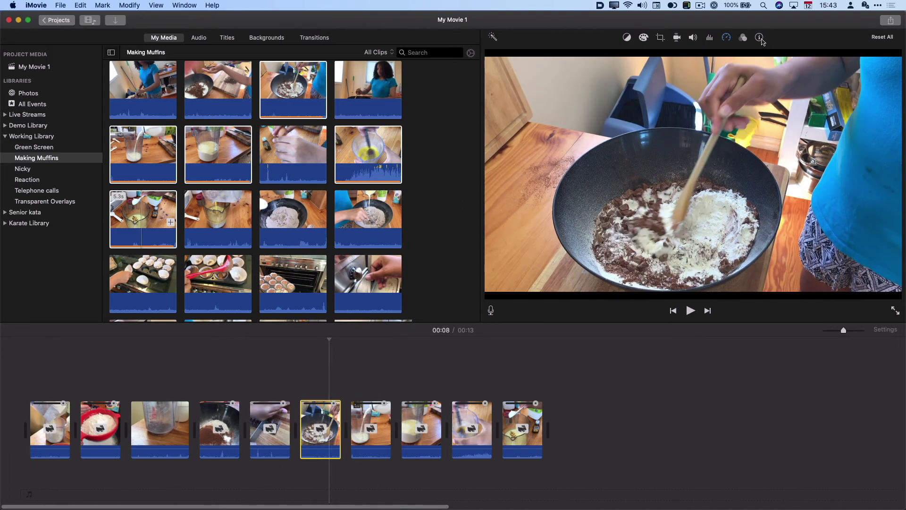
{"action": "left_click", "coordinate": [728, 38]}
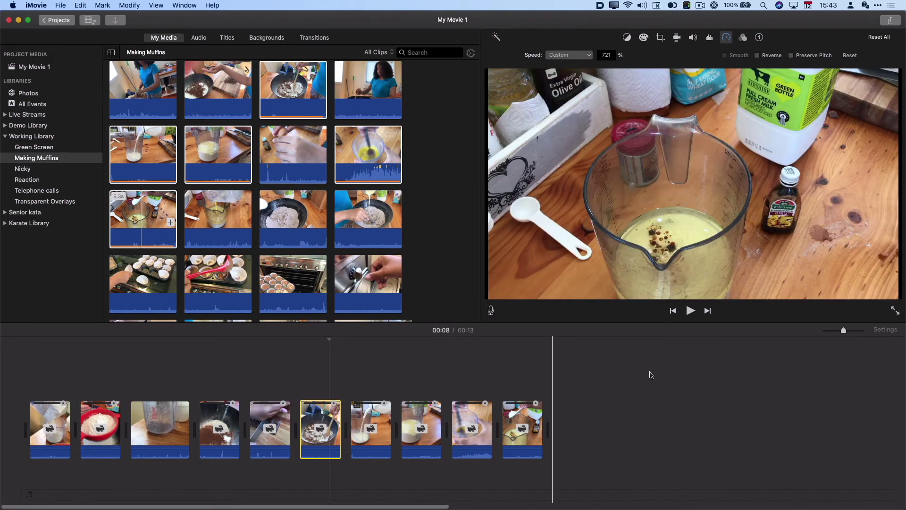
{"action": "left_click", "coordinate": [650, 376]}
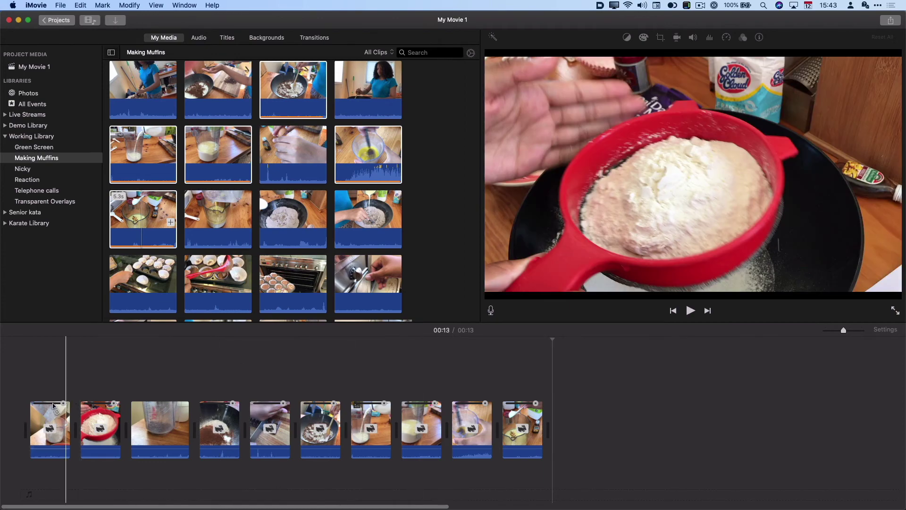
Play the movie from the start and set the third clip, the measuring jug, to Fast at 4x speed
{"action": "key", "text": "space"}
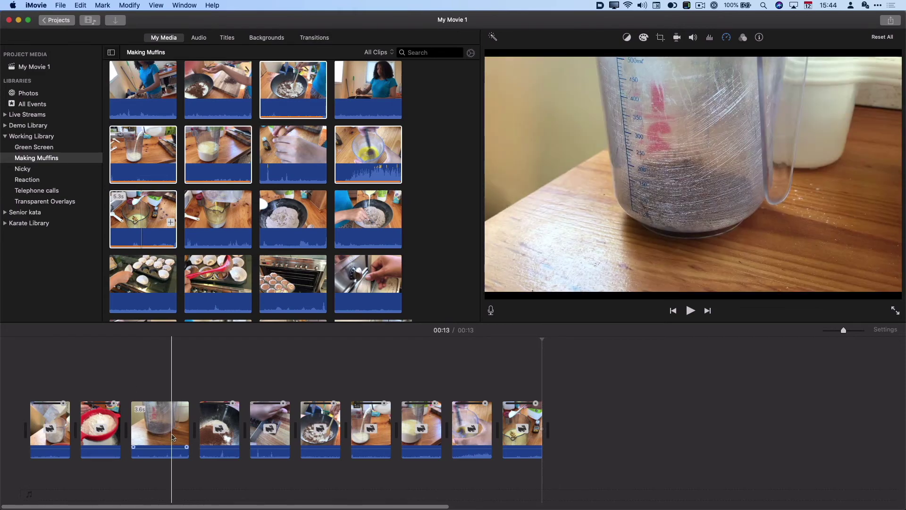
{"action": "left_click", "coordinate": [172, 437]}
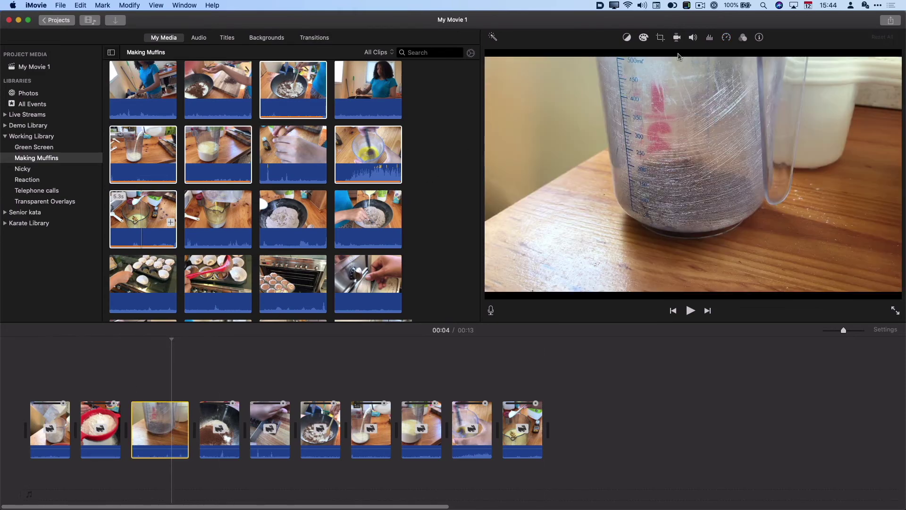
{"action": "left_click", "coordinate": [725, 39]}
{"action": "left_click", "coordinate": [549, 56]}
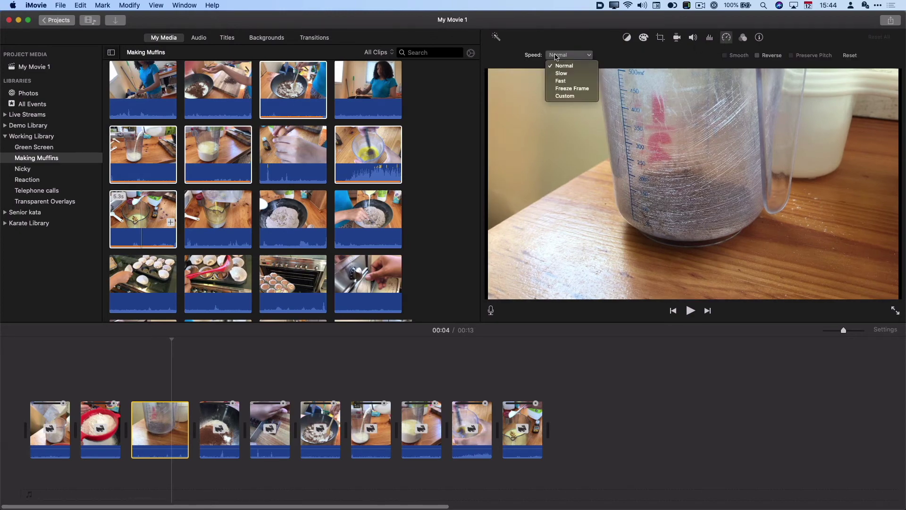
{"action": "left_click", "coordinate": [561, 81]}
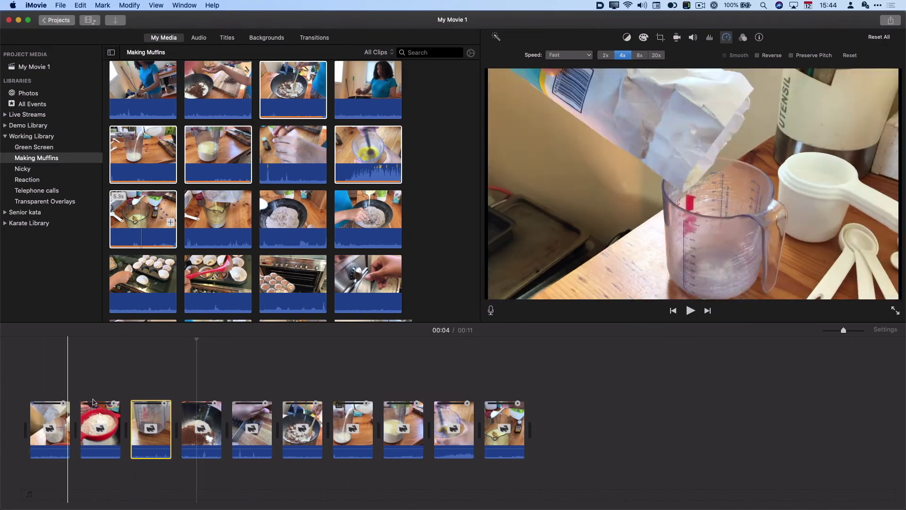
Lower the volume of all ten timeline clips to silence them, and clear the selection
{"action": "left_click_drag", "start_coordinate": [49, 382], "coordinate": [605, 435]}
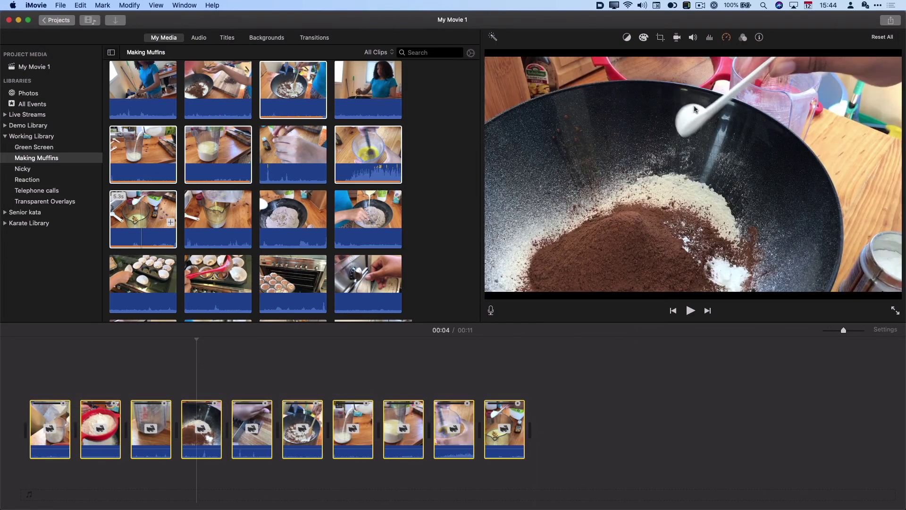
{"action": "left_click", "coordinate": [692, 38]}
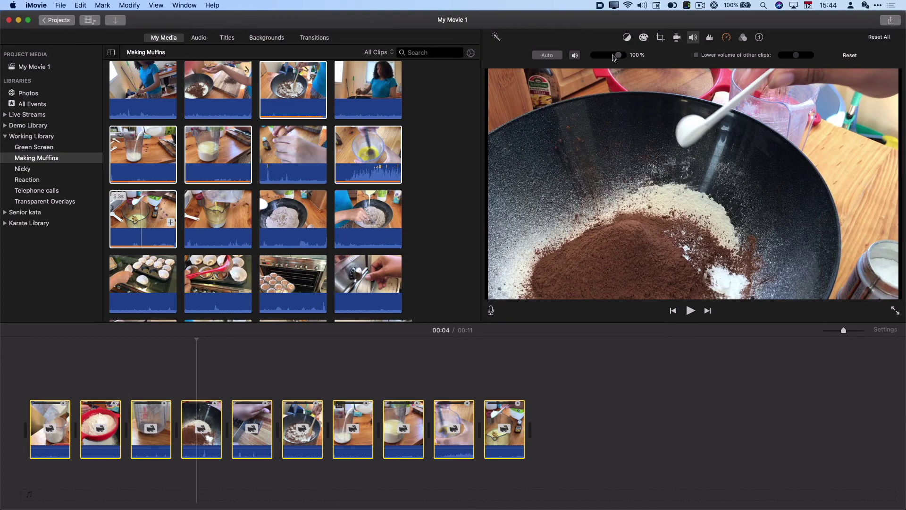
{"action": "left_click_drag", "start_coordinate": [619, 57], "coordinate": [593, 56]}
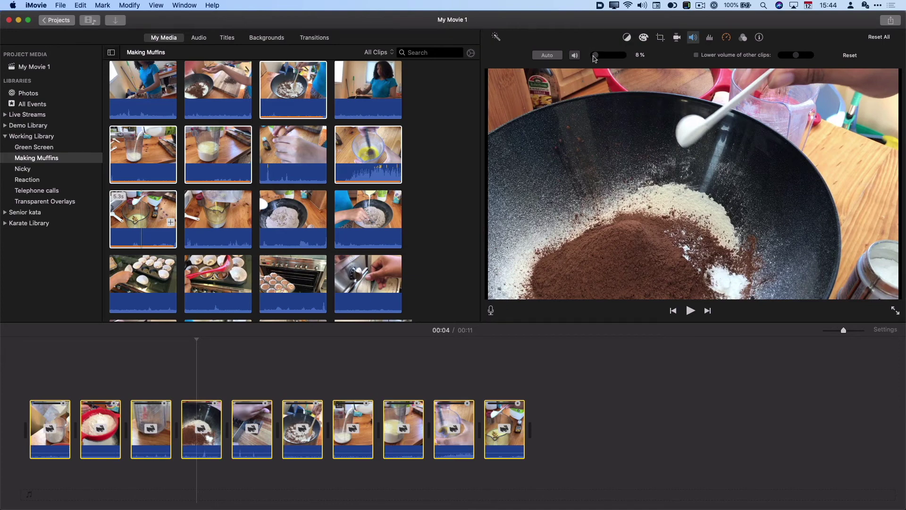
{"action": "left_click", "coordinate": [588, 404]}
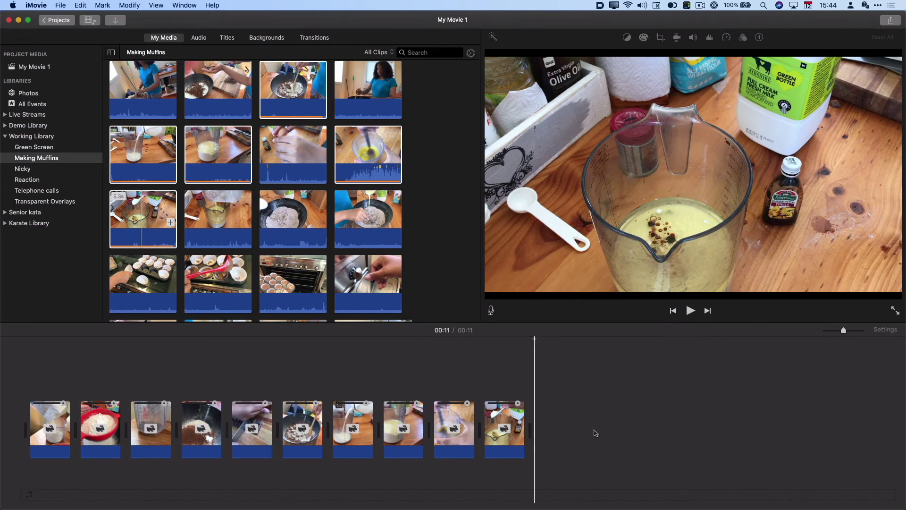
Start sharing the movie as a file and title the export "Speed up"
{"action": "left_click", "coordinate": [59, 5]}
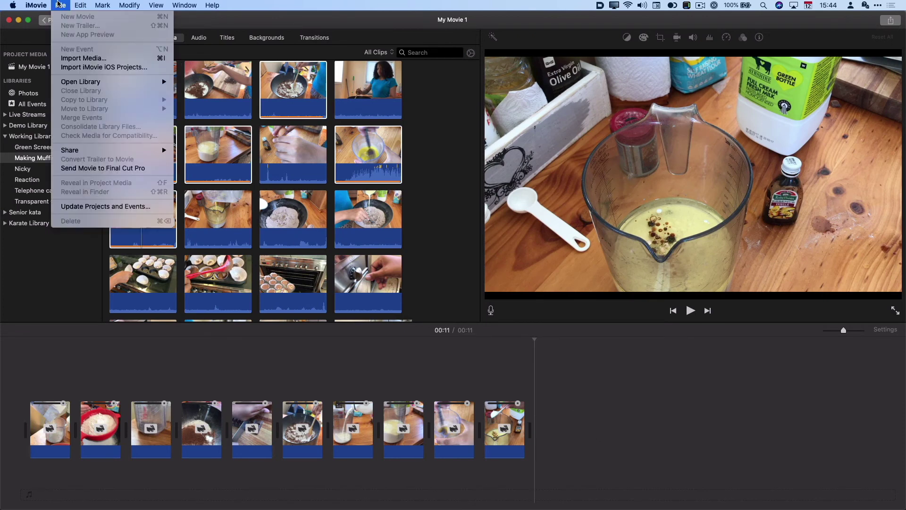
{"action": "mouse_move", "coordinate": [81, 150]}
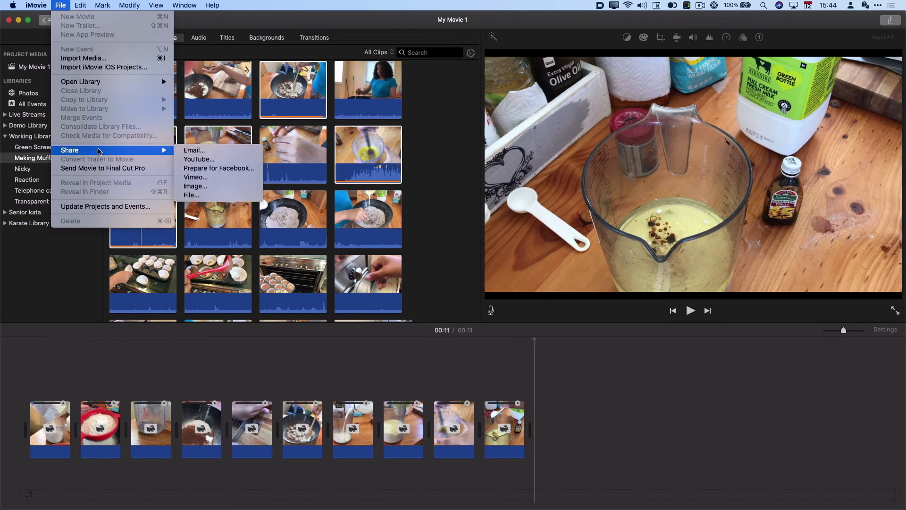
{"action": "left_click", "coordinate": [209, 197]}
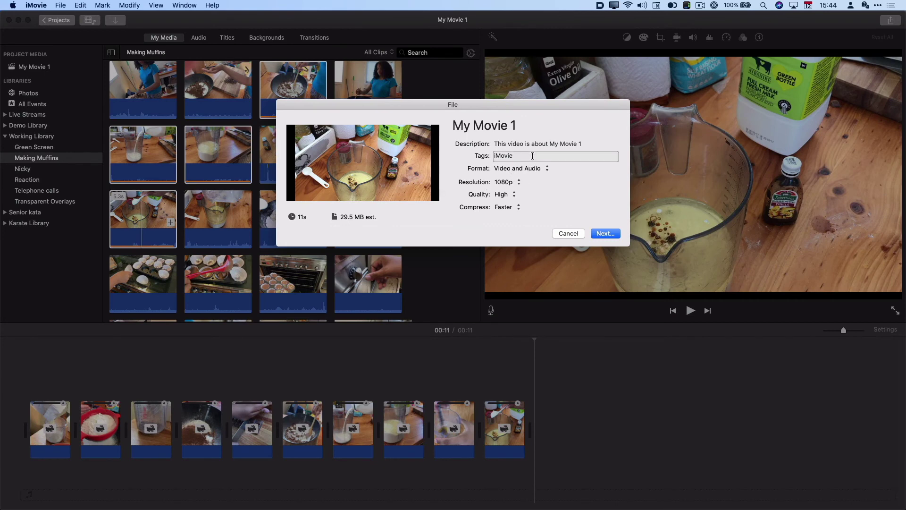
{"action": "double_click", "coordinate": [462, 123]}
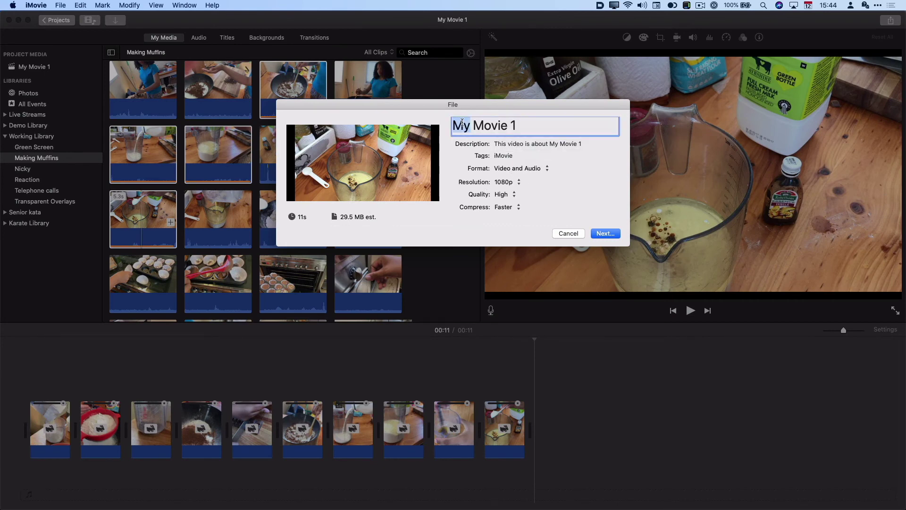
{"action": "left_click_drag", "start_coordinate": [462, 123], "coordinate": [539, 120]}
{"action": "type", "text": "Speed up"}
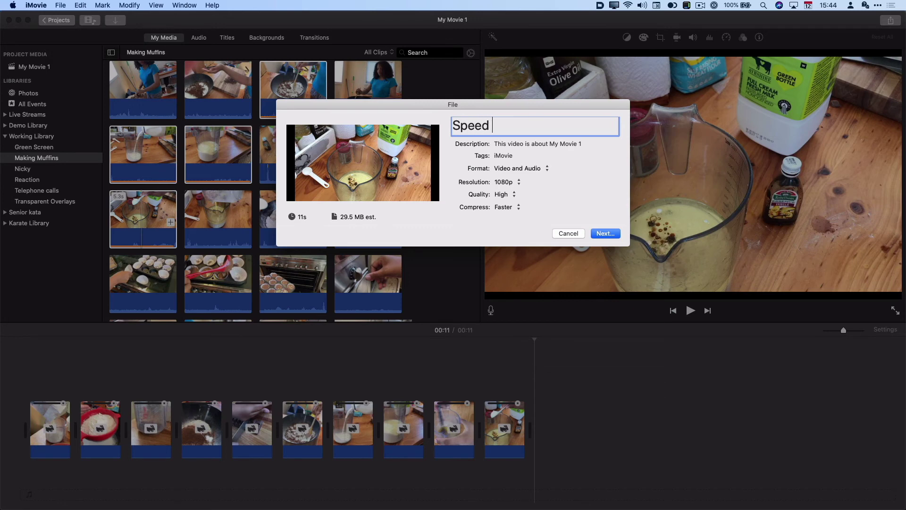
Choose High quality for the export and save the movie file to the Desktop as "Speed up"
{"action": "left_click", "coordinate": [510, 195]}
{"action": "left_click", "coordinate": [510, 194]}
{"action": "left_click", "coordinate": [608, 233]}
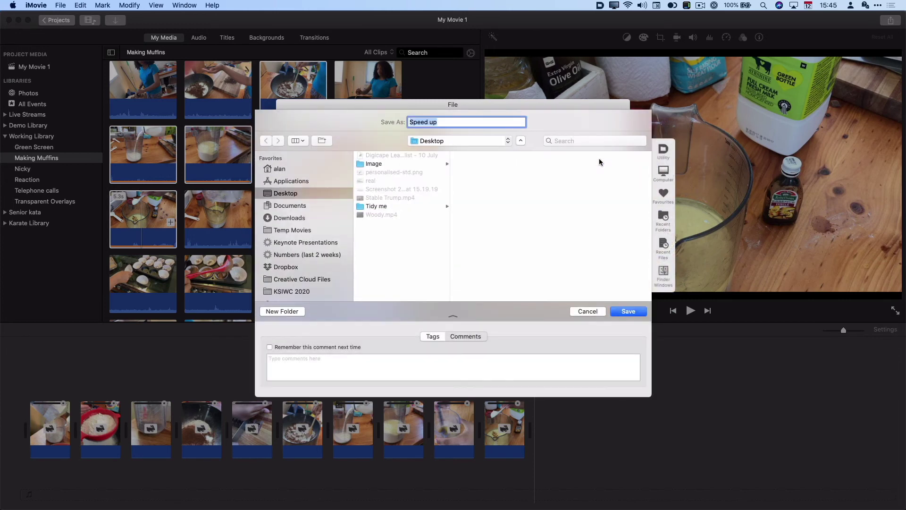
{"action": "left_click", "coordinate": [623, 311]}
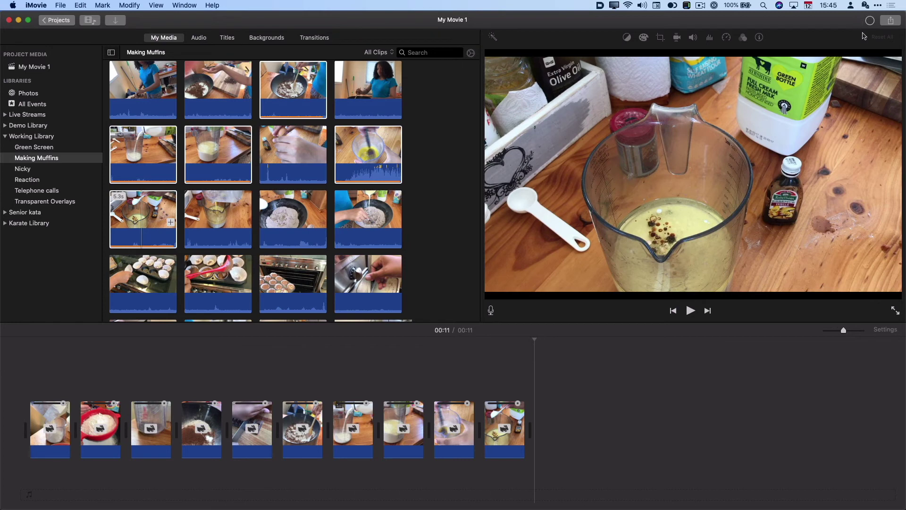
Delete all ten clips from the timeline so the movie is empty
{"action": "scroll", "coordinate": [867, 26], "scroll_direction": "right", "scroll_amount": 3}
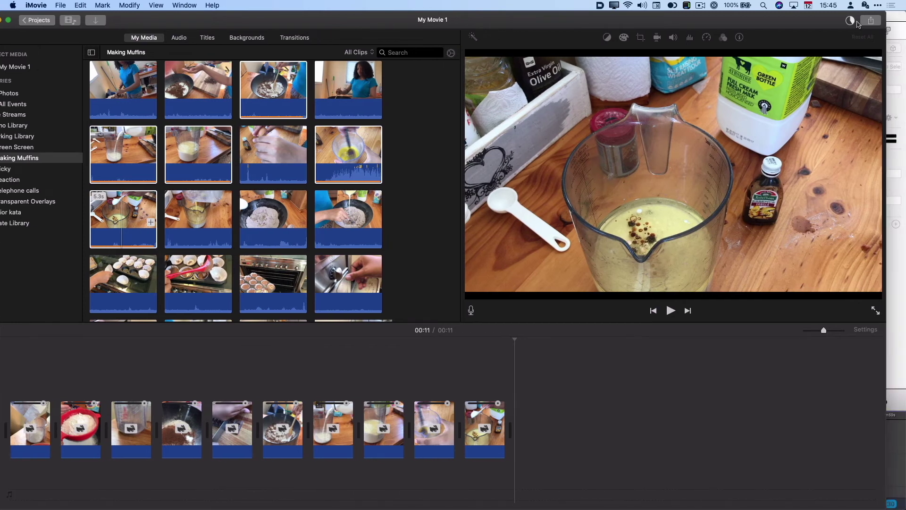
{"action": "scroll", "coordinate": [863, 24], "scroll_direction": "left", "scroll_amount": 3}
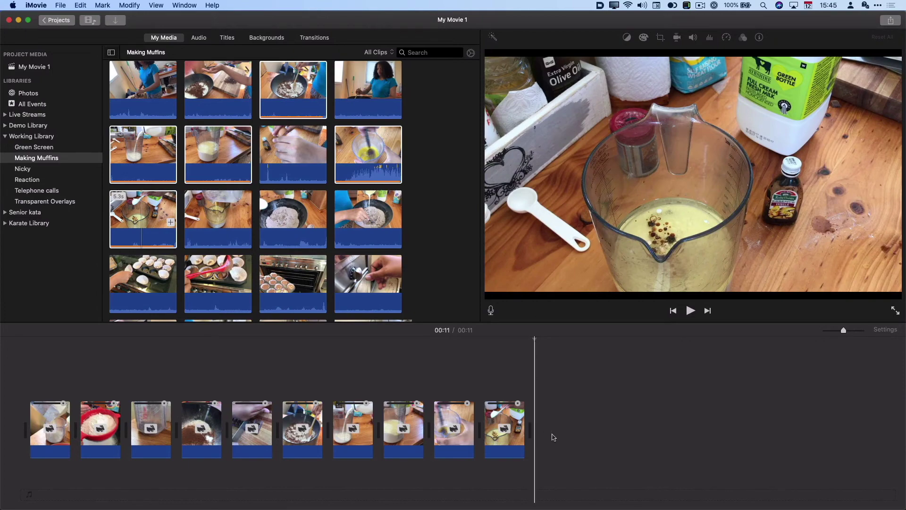
{"action": "left_click_drag", "start_coordinate": [624, 399], "coordinate": [50, 448]}
{"action": "key", "text": "Delete"}
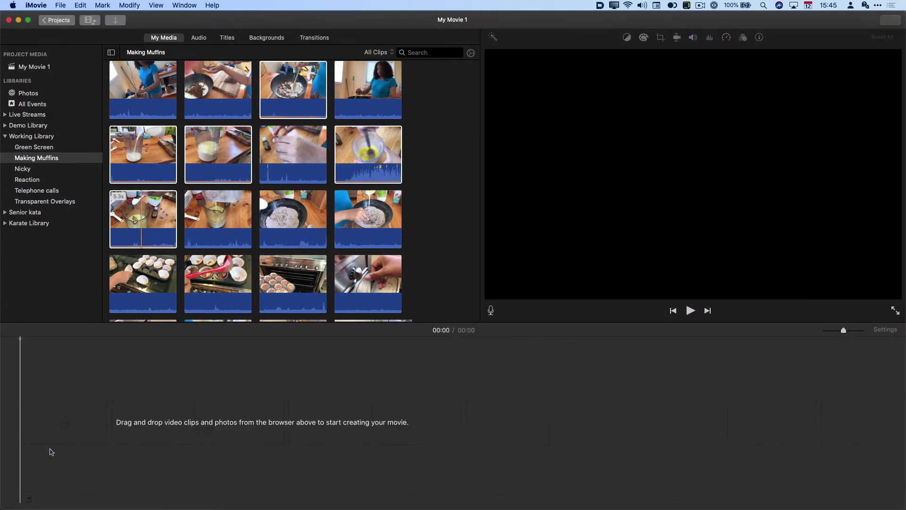
Import the Speed up.mp4 file from the Desktop into the Making Muffins event
{"action": "scroll", "coordinate": [165, 275], "scroll_direction": "down", "scroll_amount": 10}
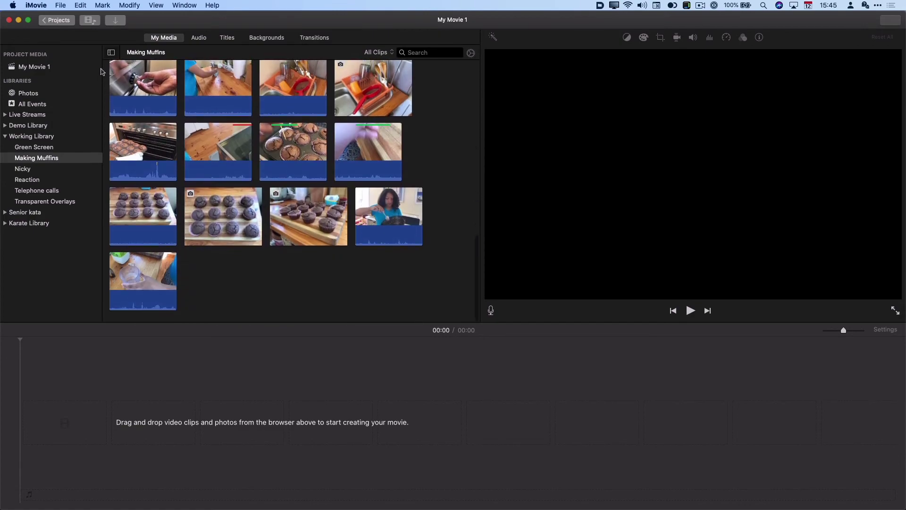
{"action": "left_click", "coordinate": [121, 22]}
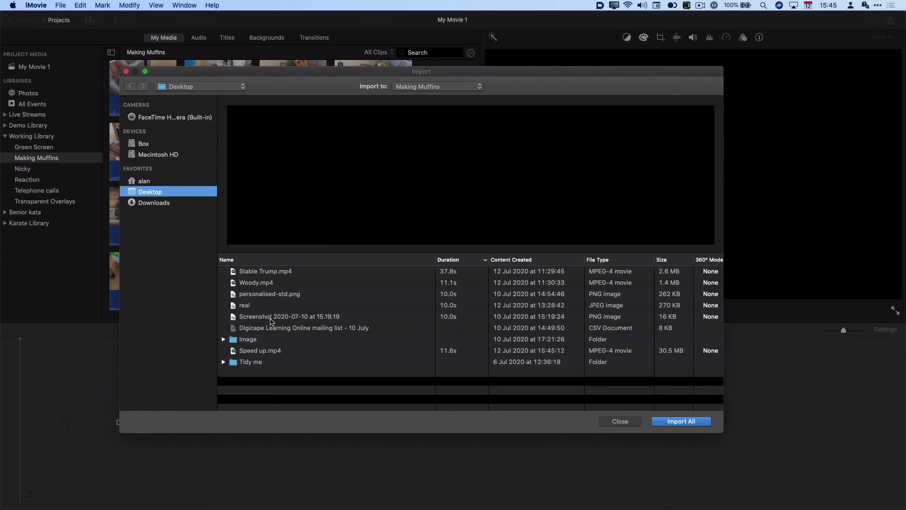
{"action": "left_click", "coordinate": [269, 350]}
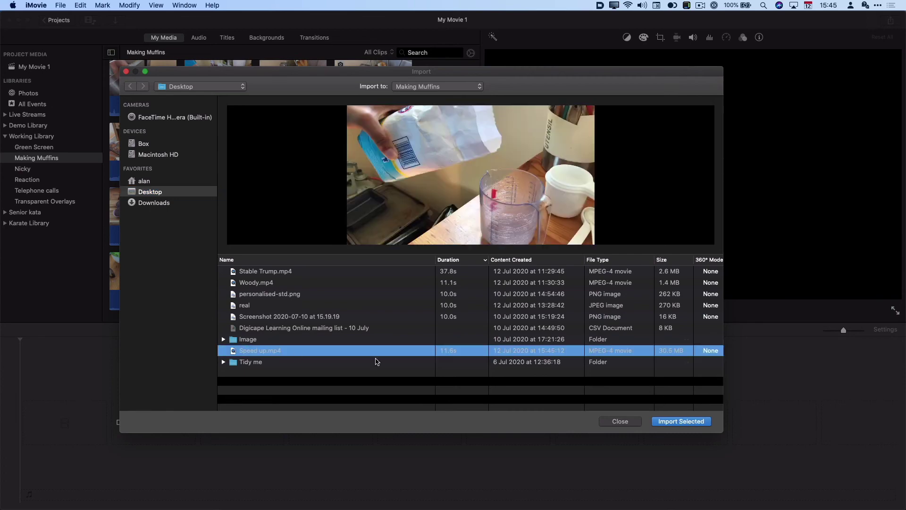
{"action": "left_click", "coordinate": [669, 425]}
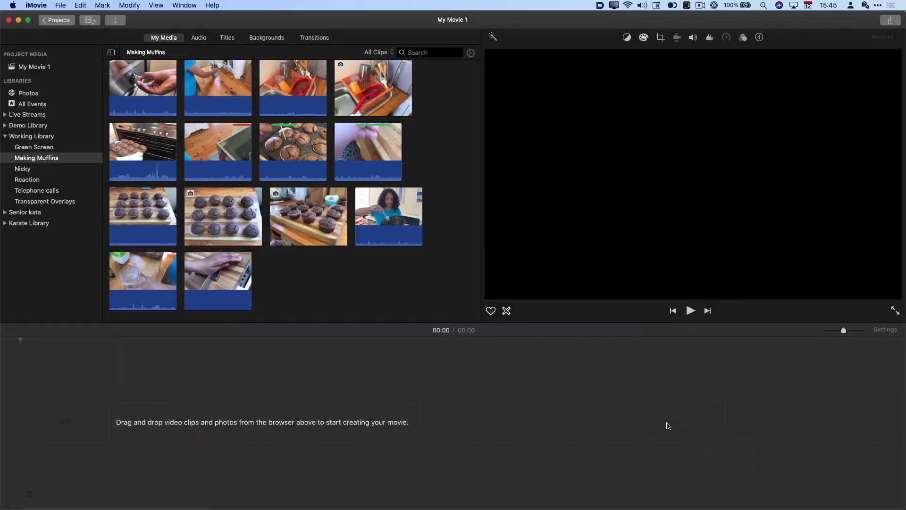
Add the imported Speed up clip to the empty timeline and play part of it
{"action": "left_click", "coordinate": [189, 269]}
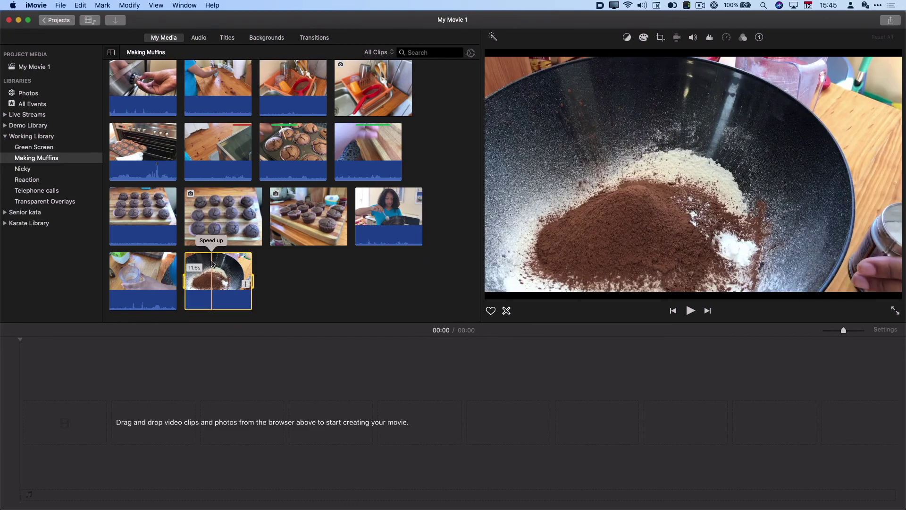
{"action": "left_click_drag", "start_coordinate": [187, 268], "coordinate": [77, 392]}
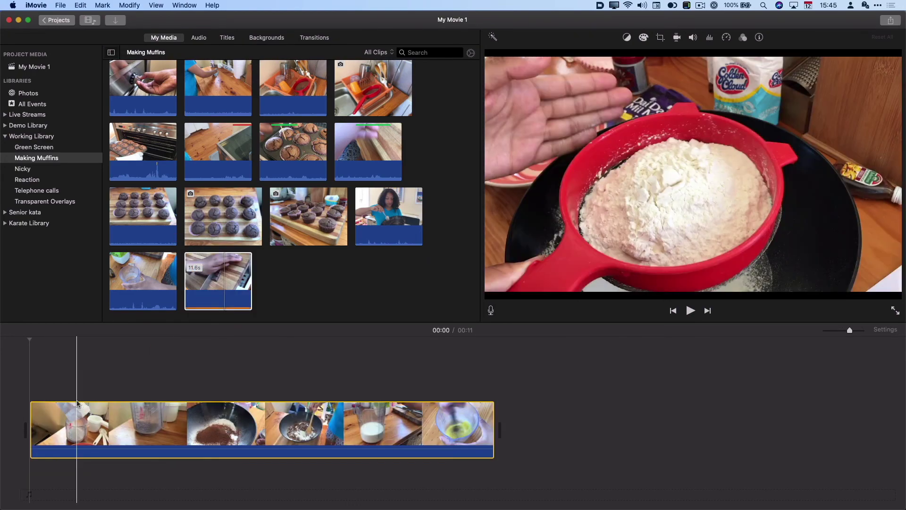
{"action": "key", "text": "space"}
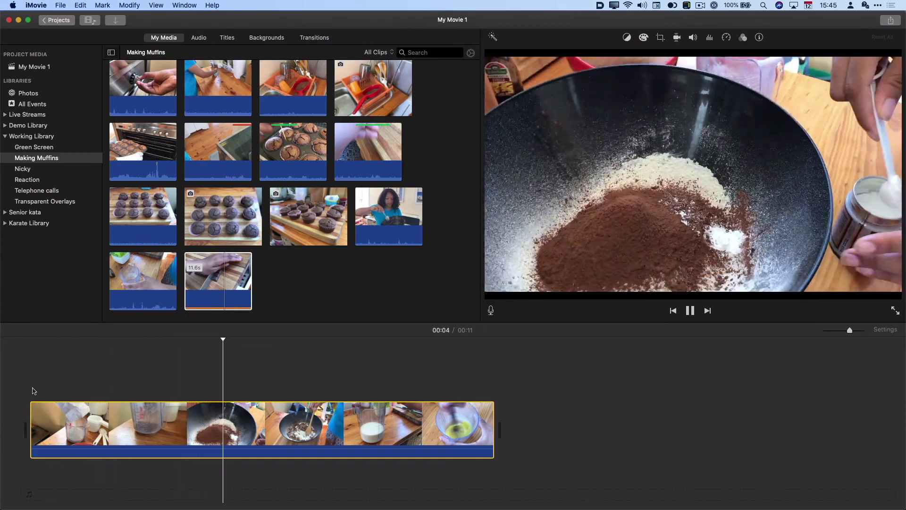
{"action": "key", "text": "space"}
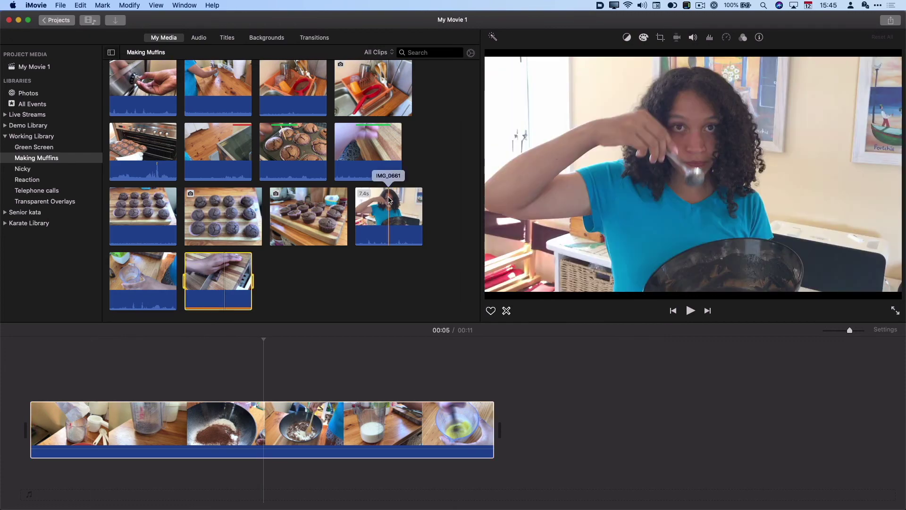
Place clip IMG_0661 above the start of the Speed up clip and set its overlay to Split Screen
{"action": "left_click_drag", "start_coordinate": [388, 200], "coordinate": [35, 372]}
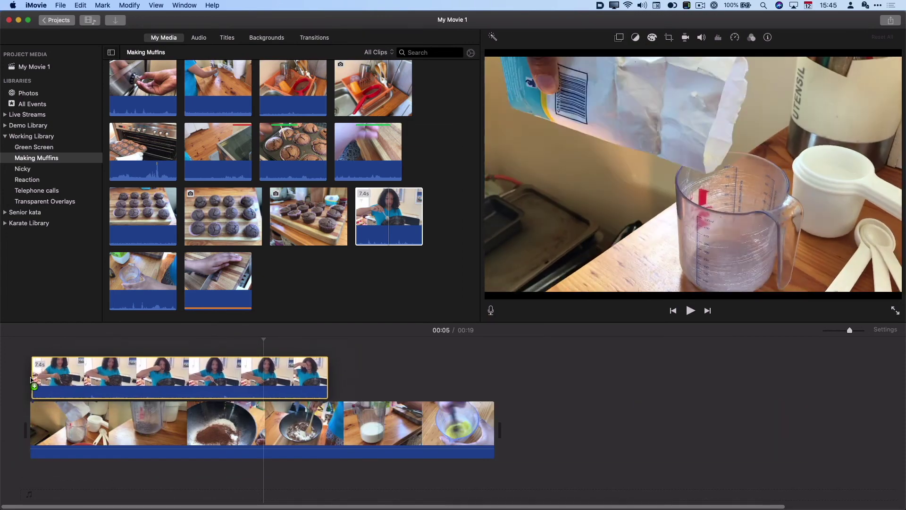
{"action": "left_click", "coordinate": [619, 37]}
{"action": "left_click", "coordinate": [560, 54]}
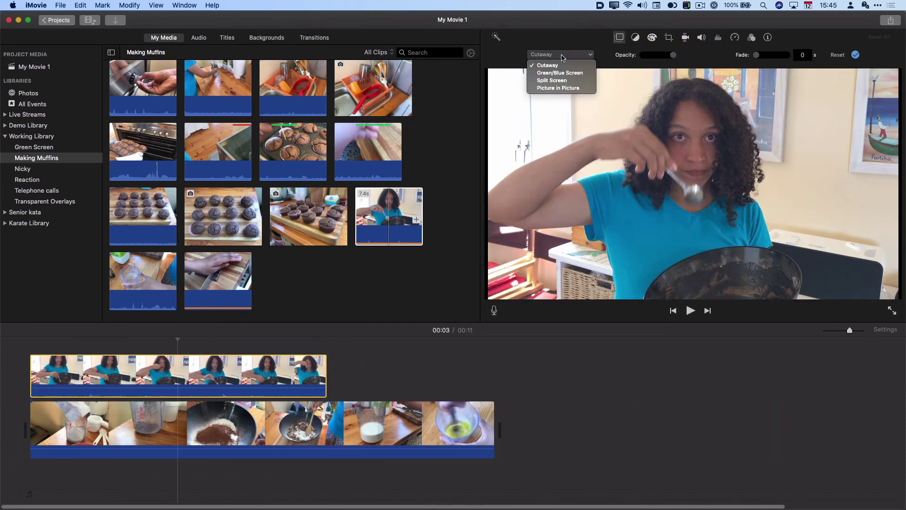
{"action": "left_click", "coordinate": [562, 81]}
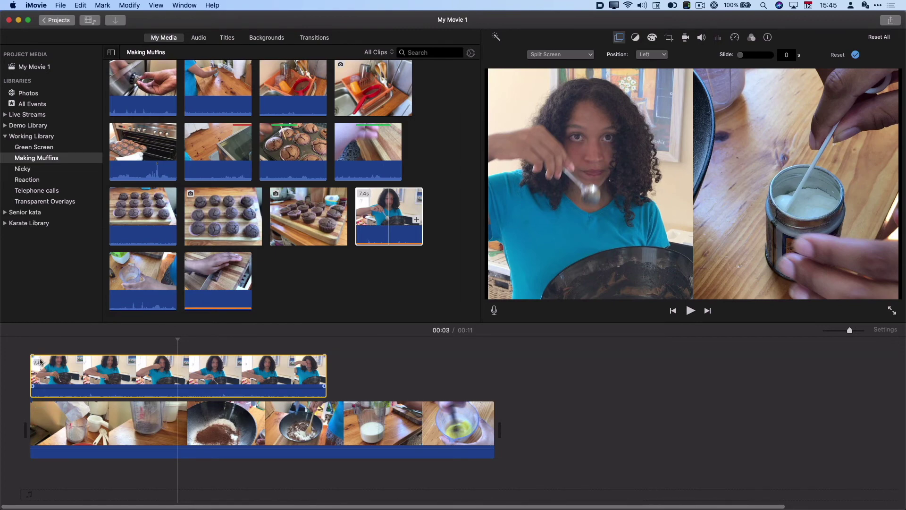
Play the split-screen movie from the start to review both clips side by side
{"action": "left_click", "coordinate": [24, 361]}
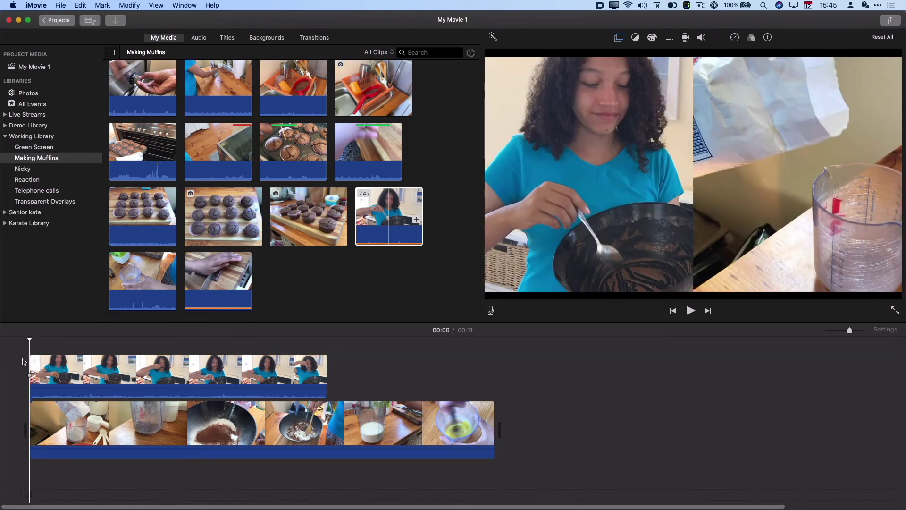
{"action": "key", "text": "space"}
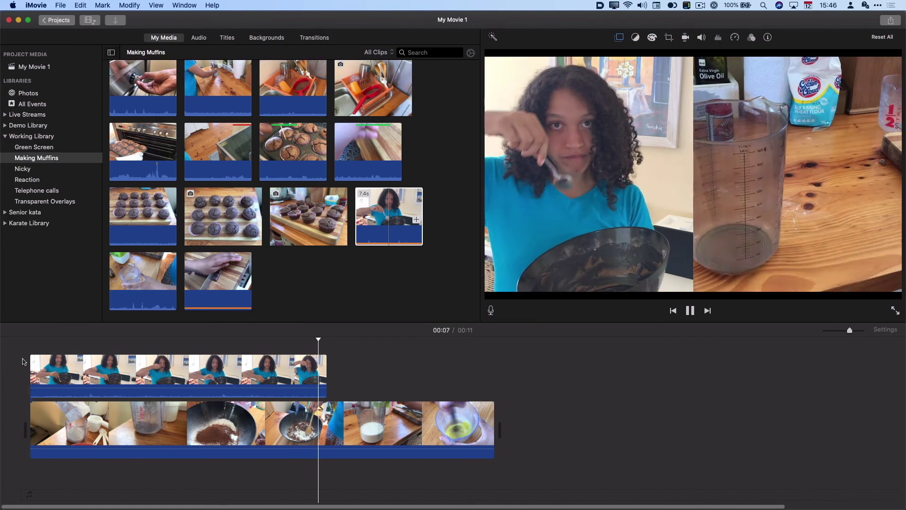
{"action": "key", "text": "space"}
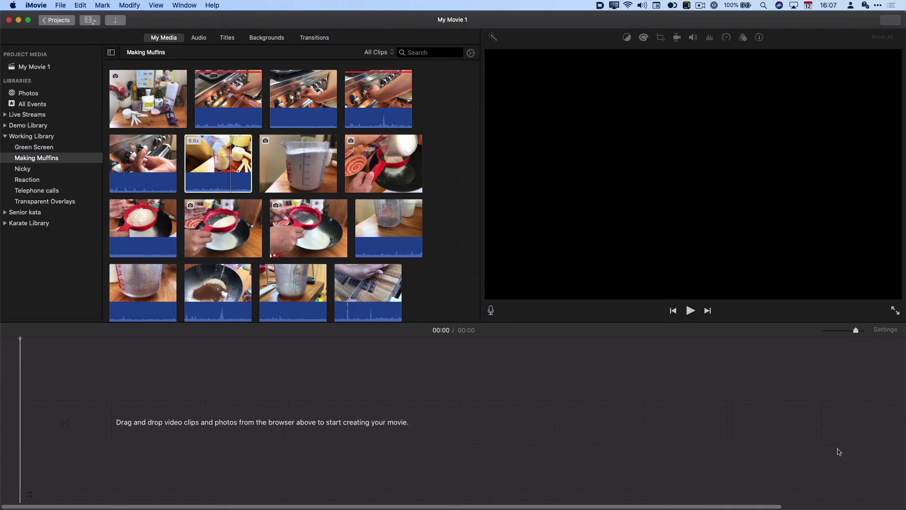
Add the flour-pouring clip IMG_0623 to the empty timeline and make it fit the timeline view
{"action": "left_click", "coordinate": [212, 163]}
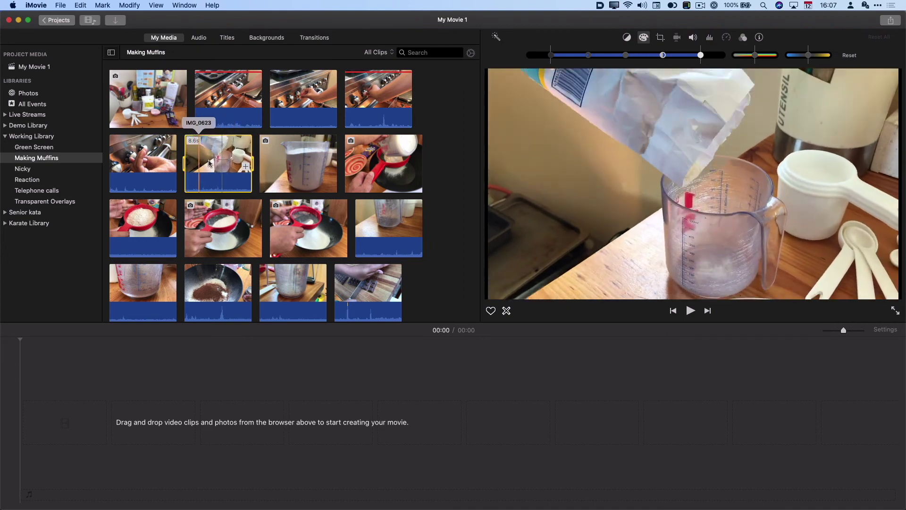
{"action": "left_click_drag", "start_coordinate": [212, 162], "coordinate": [30, 416]}
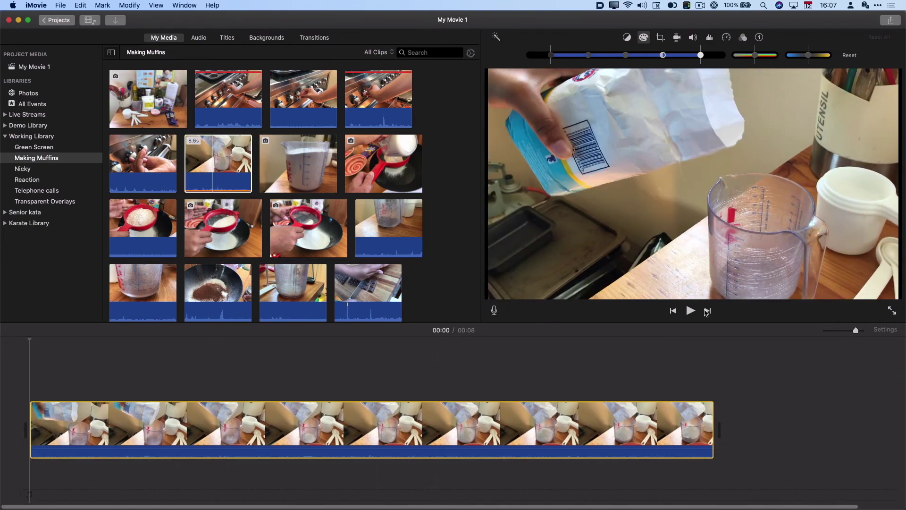
{"action": "left_click_drag", "start_coordinate": [855, 331], "coordinate": [849, 332]}
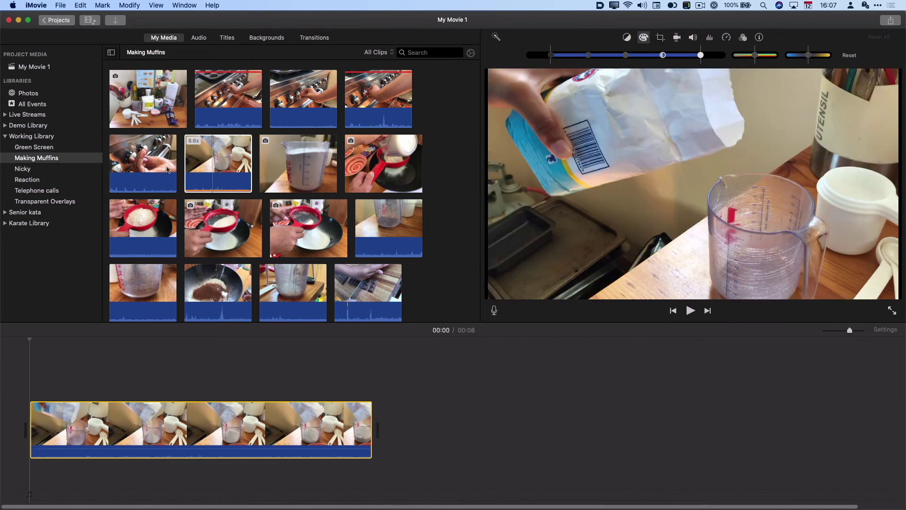
Apply Auto color balance to clip IMG_0623 in the browser, and look at Match Color without applying it
{"action": "left_click", "coordinate": [208, 161]}
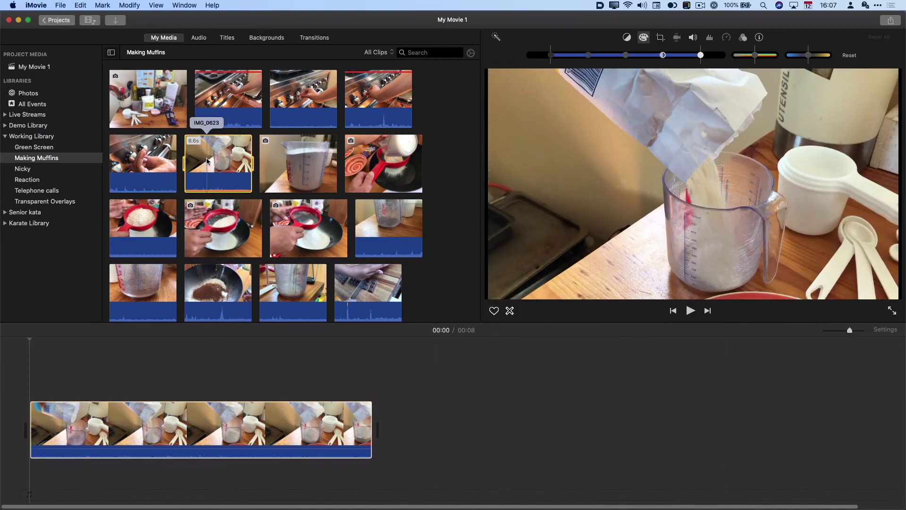
{"action": "left_click", "coordinate": [627, 38]}
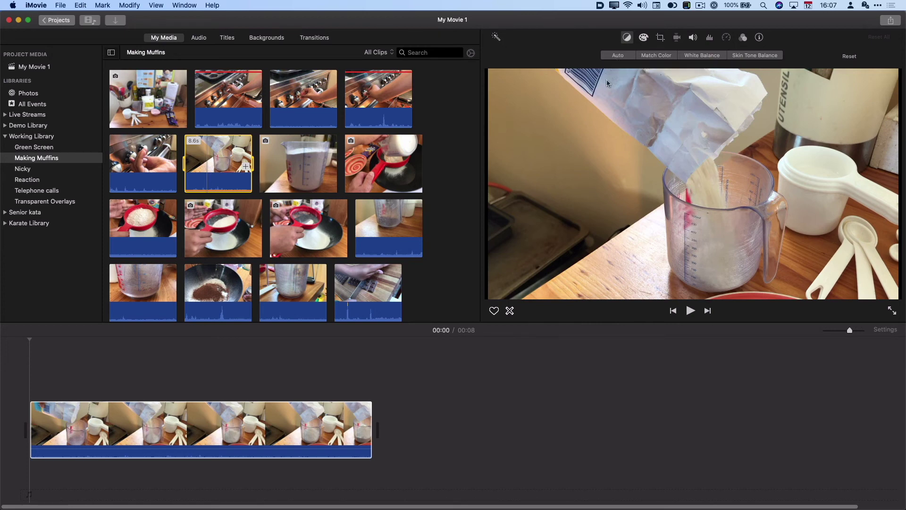
{"action": "left_click", "coordinate": [614, 57]}
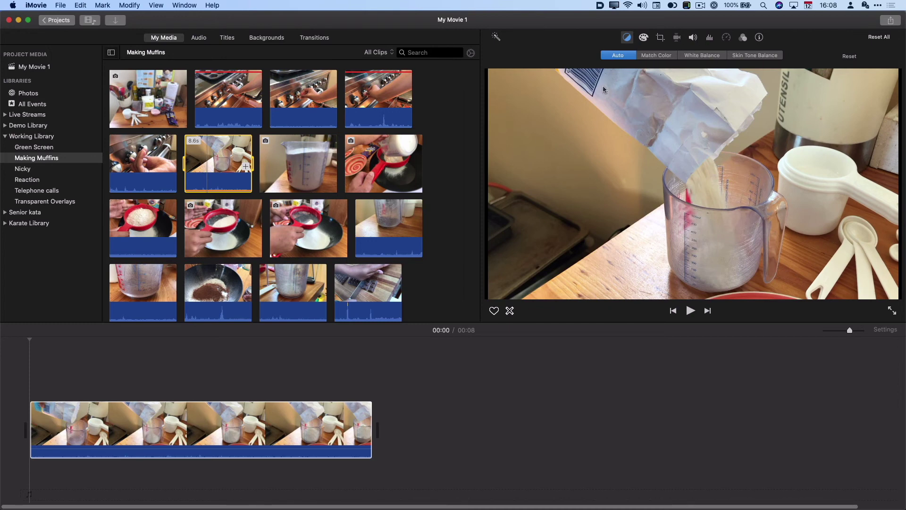
{"action": "left_click", "coordinate": [669, 57]}
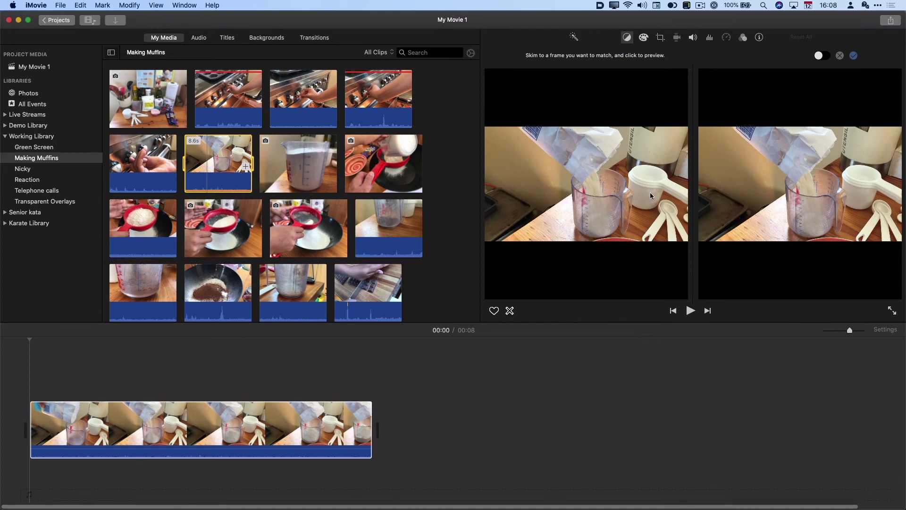
{"action": "left_click", "coordinate": [629, 38]}
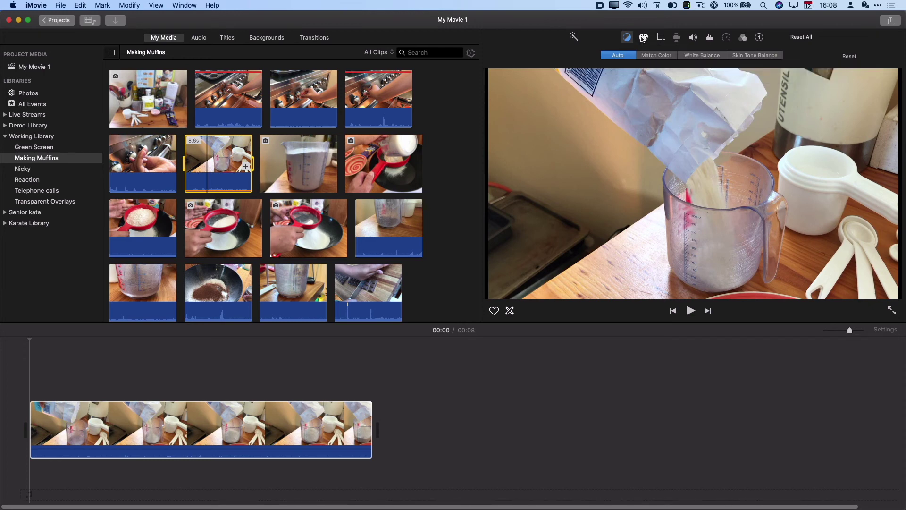
Use Color Correction on browser clip IMG_0623 to deepen the shadows, strengthen the contrast and raise the saturation
{"action": "left_click", "coordinate": [643, 38]}
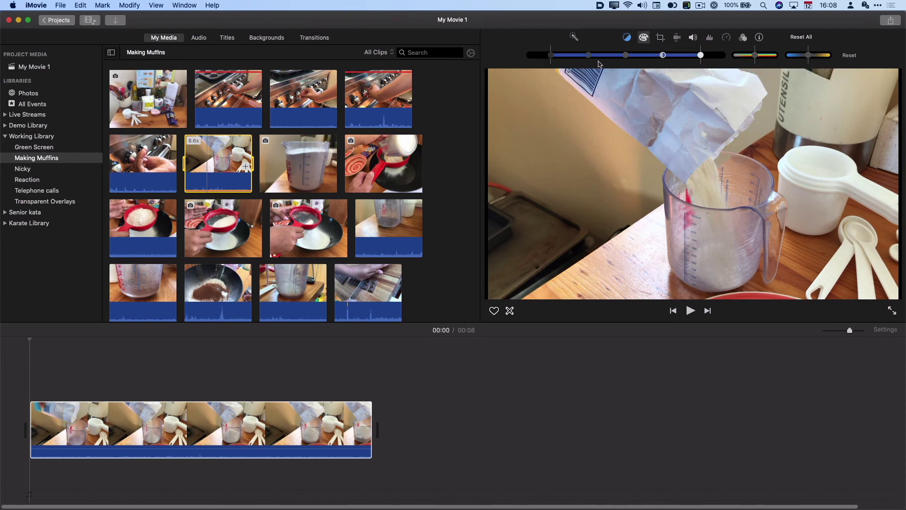
{"action": "mouse_move", "coordinate": [626, 57]}
{"action": "left_mouse_down"}
{"action": "mouse_move", "coordinate": [608, 57]}
{"action": "mouse_move", "coordinate": [630, 59]}
{"action": "left_mouse_up"}
{"action": "mouse_move", "coordinate": [552, 57]}
{"action": "left_mouse_down"}
{"action": "mouse_move", "coordinate": [585, 58]}
{"action": "mouse_move", "coordinate": [528, 60]}
{"action": "mouse_move", "coordinate": [551, 59]}
{"action": "left_mouse_up"}
{"action": "mouse_move", "coordinate": [702, 57]}
{"action": "left_mouse_down"}
{"action": "mouse_move", "coordinate": [680, 57]}
{"action": "mouse_move", "coordinate": [701, 57]}
{"action": "left_mouse_up"}
{"action": "mouse_move", "coordinate": [701, 57]}
{"action": "left_mouse_down"}
{"action": "mouse_move", "coordinate": [675, 61]}
{"action": "mouse_move", "coordinate": [700, 61]}
{"action": "left_mouse_up"}
{"action": "left_click_drag", "start_coordinate": [590, 57], "coordinate": [569, 60]}
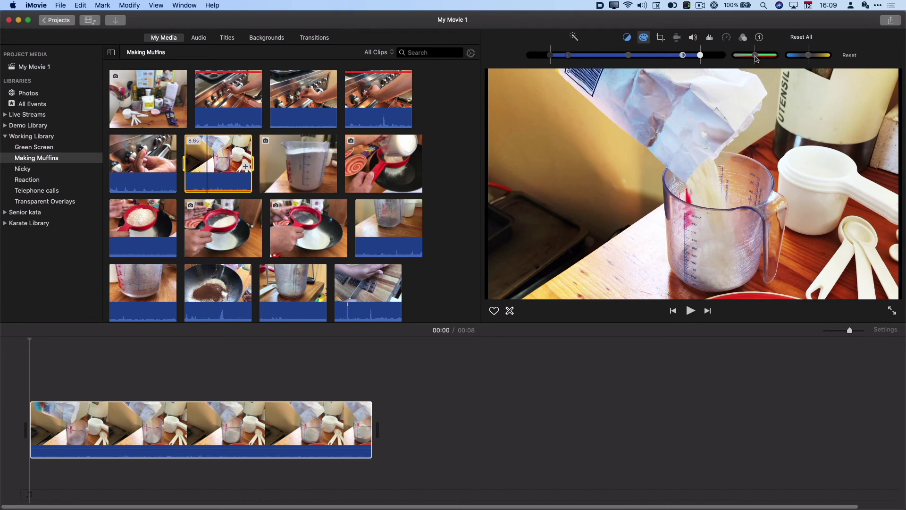
{"action": "mouse_move", "coordinate": [756, 57]}
{"action": "left_mouse_down"}
{"action": "mouse_move", "coordinate": [769, 58]}
{"action": "mouse_move", "coordinate": [728, 65]}
{"action": "mouse_move", "coordinate": [765, 60]}
{"action": "left_mouse_up"}
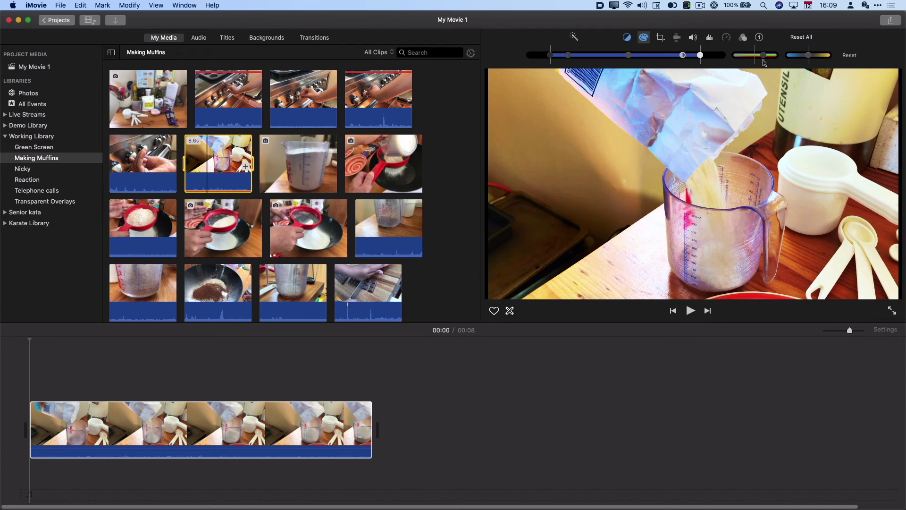
{"action": "mouse_move", "coordinate": [808, 56]}
{"action": "left_mouse_down"}
{"action": "mouse_move", "coordinate": [791, 56]}
{"action": "mouse_move", "coordinate": [829, 56]}
{"action": "mouse_move", "coordinate": [809, 61]}
{"action": "left_mouse_up"}
Compare the unadjusted IMG_0623 clip in the timeline with its color-corrected version in the browser, leaving the browser version selected
{"action": "left_click", "coordinate": [257, 427]}
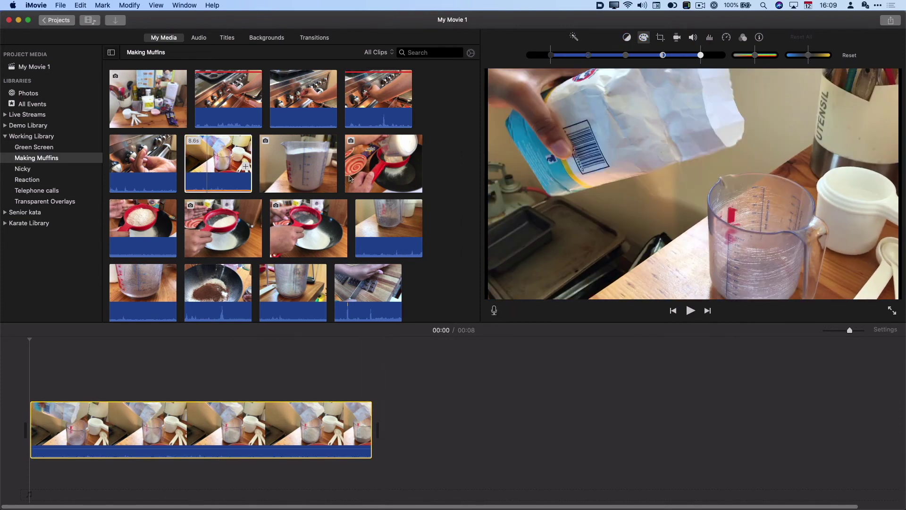
{"action": "left_click", "coordinate": [225, 168]}
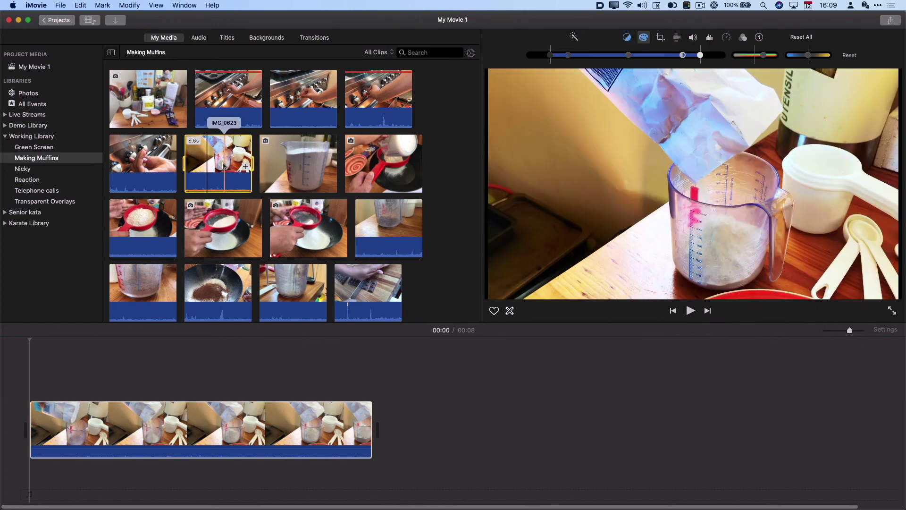
{"action": "left_click", "coordinate": [80, 5]}
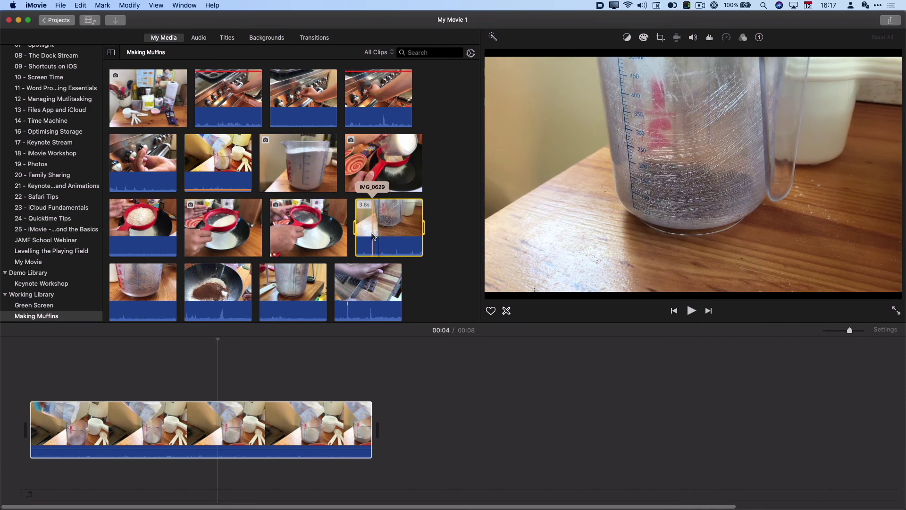
Add six browser clips, from IMG_0629 through the chopping clip plus the 21.9-second clip, after the flour clip in the timeline
{"action": "scroll", "coordinate": [349, 234], "scroll_direction": "down", "scroll_amount": 3}
{"action": "left_click", "coordinate": [128, 231]}
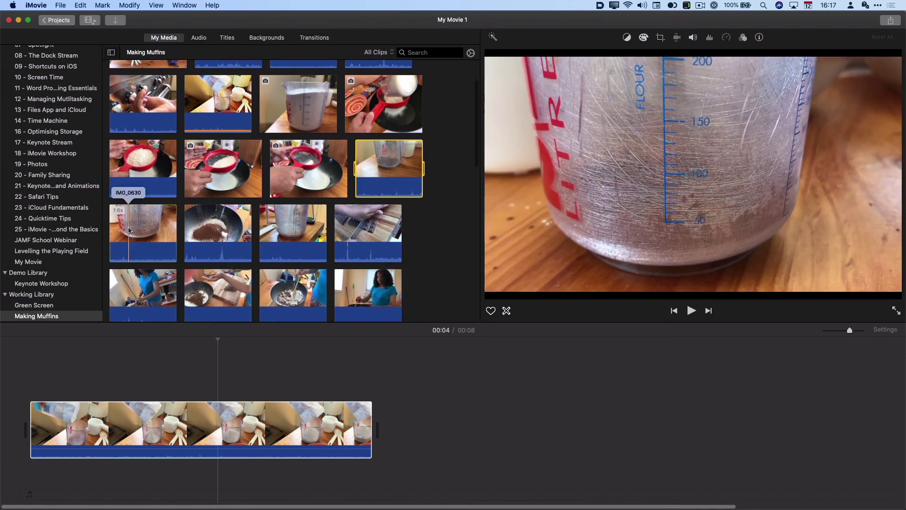
{"action": "left_click", "coordinate": [367, 231], "text": "shift"}
{"action": "left_click", "coordinate": [243, 298], "text": "super"}
{"action": "left_click_drag", "start_coordinate": [245, 300], "coordinate": [392, 415]}
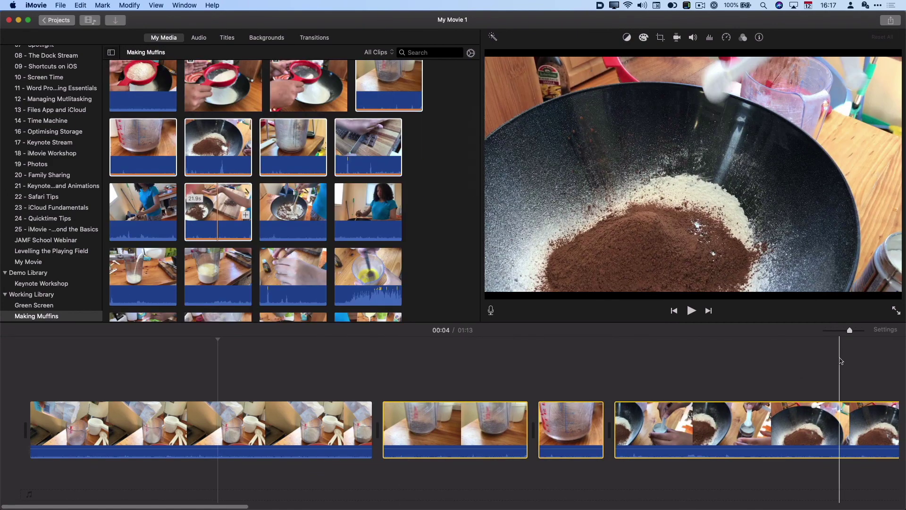
Paste only the copied Color Correction adjustment onto the six newly added clips after the flour clip in the timeline
{"action": "left_click_drag", "start_coordinate": [848, 331], "coordinate": [839, 334]}
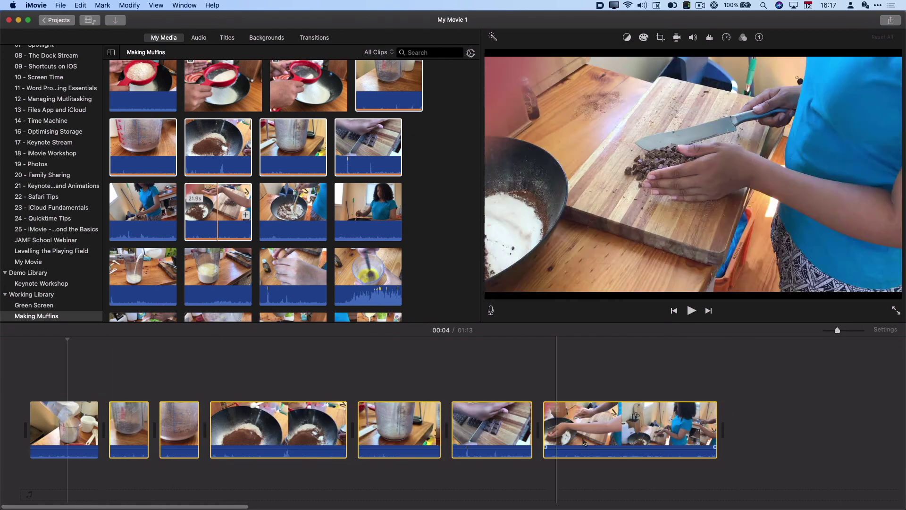
{"action": "left_click", "coordinate": [81, 5]}
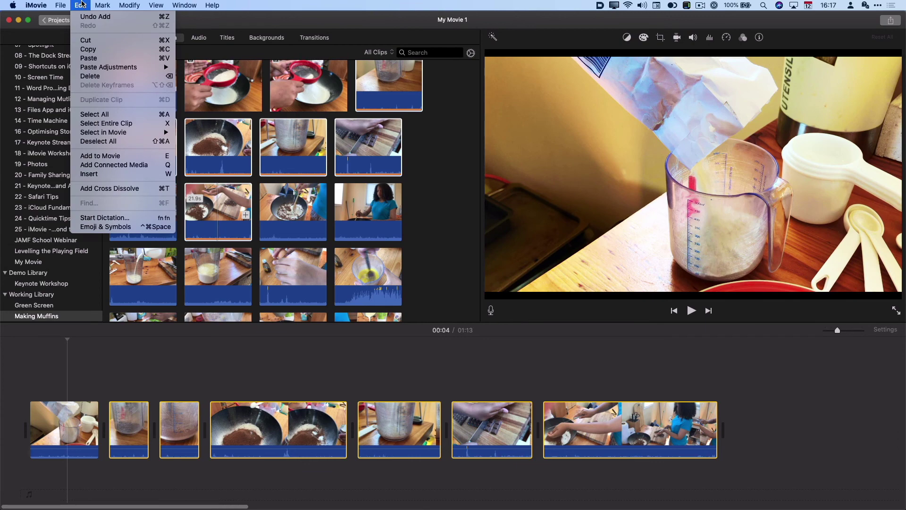
{"action": "mouse_move", "coordinate": [99, 69]}
{"action": "key", "text": "alt+super+c"}
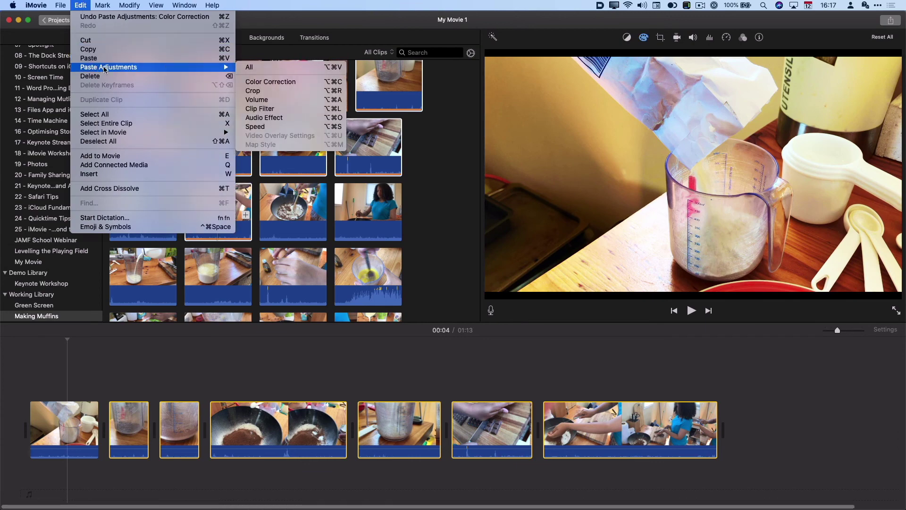
{"action": "left_click", "coordinate": [291, 82]}
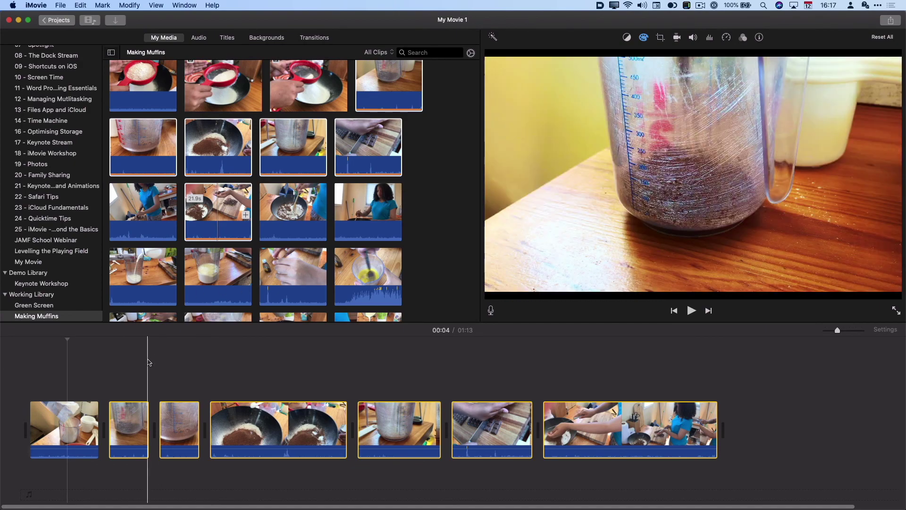
Check the pasted color correction across the timeline clips, playing back part of the cocoa bowl clip
{"action": "left_click", "coordinate": [133, 422]}
{"action": "left_click", "coordinate": [178, 421]}
{"action": "left_click", "coordinate": [237, 421]}
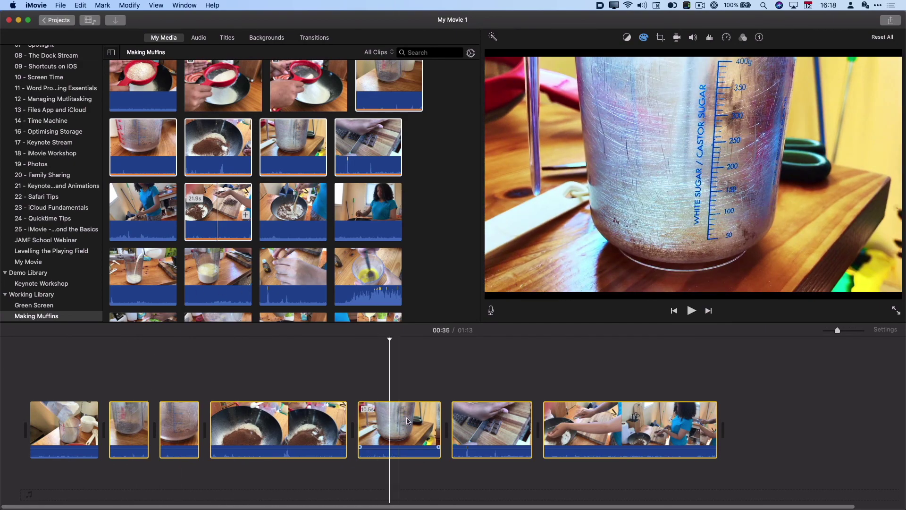
{"action": "left_click", "coordinate": [491, 420]}
{"action": "key", "text": "space"}
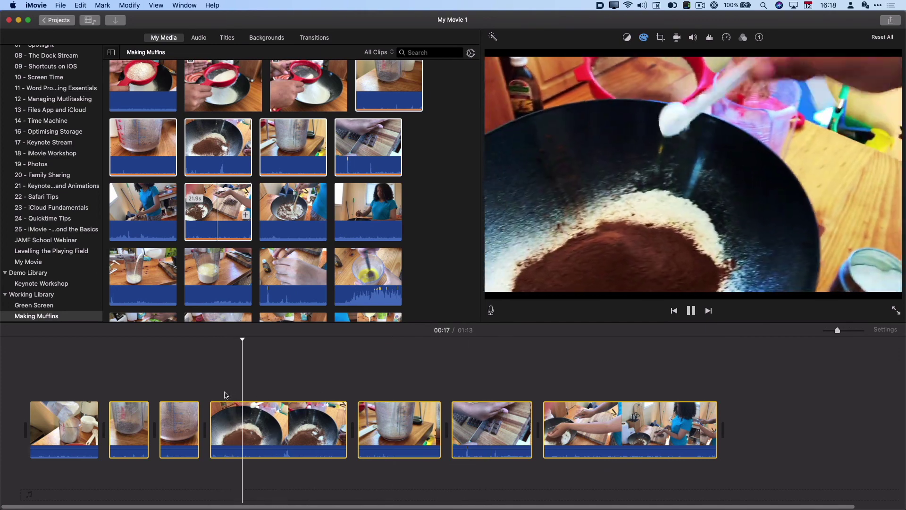
{"action": "key", "text": "space"}
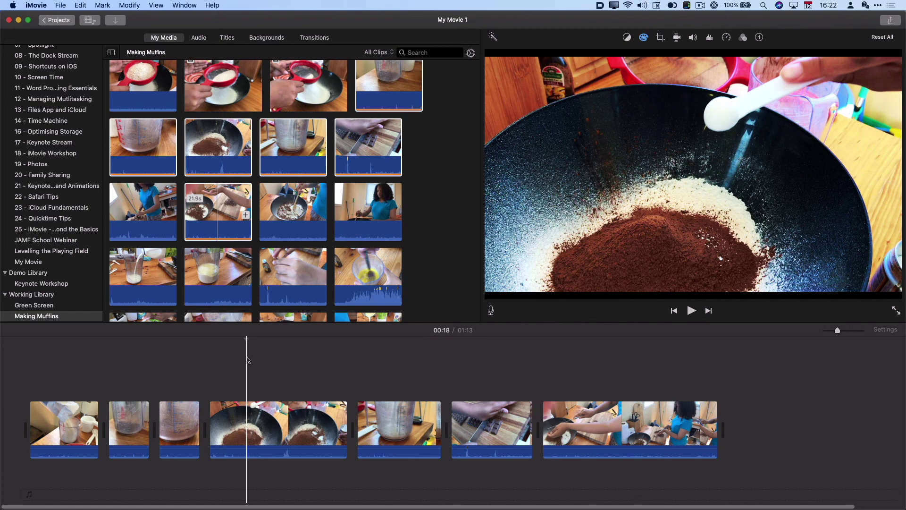
Reset all adjustments on all seven timeline clips and apply the Sci-Fi clip filter to them
{"action": "left_click_drag", "start_coordinate": [68, 389], "coordinate": [628, 417]}
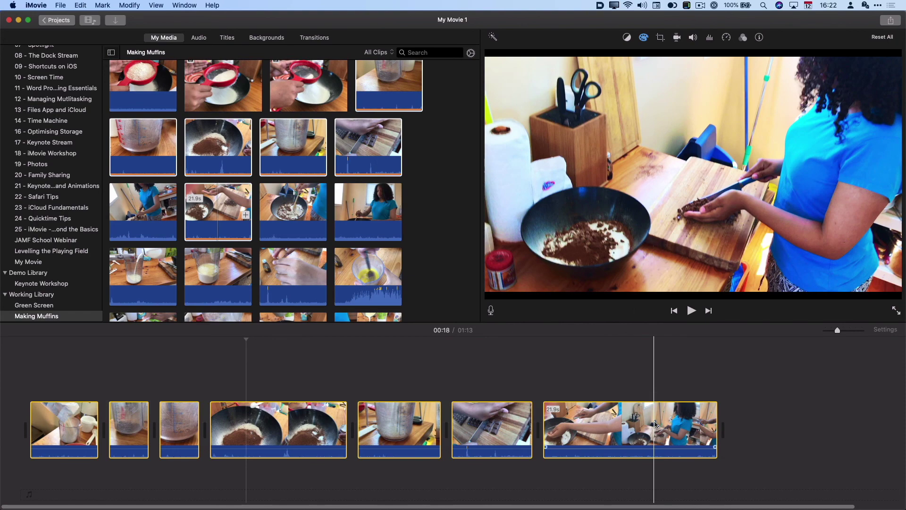
{"action": "left_click", "coordinate": [881, 38]}
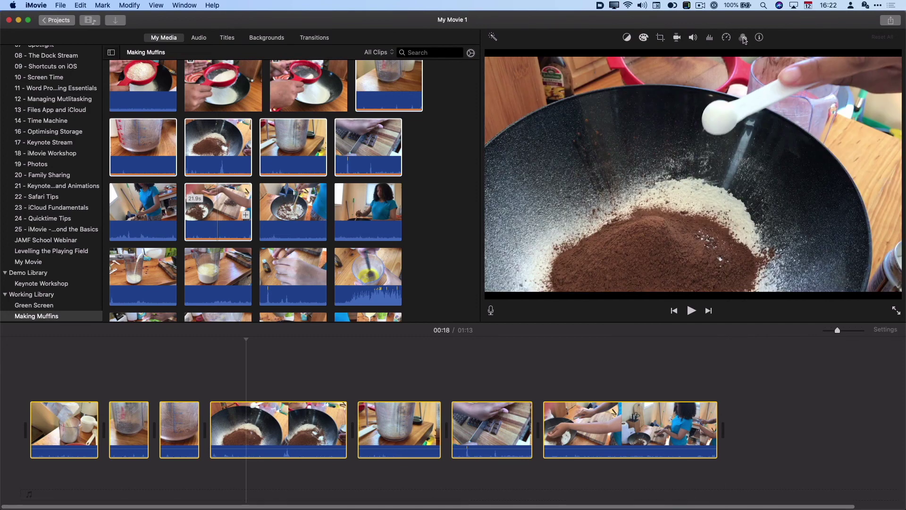
{"action": "left_click", "coordinate": [743, 38]}
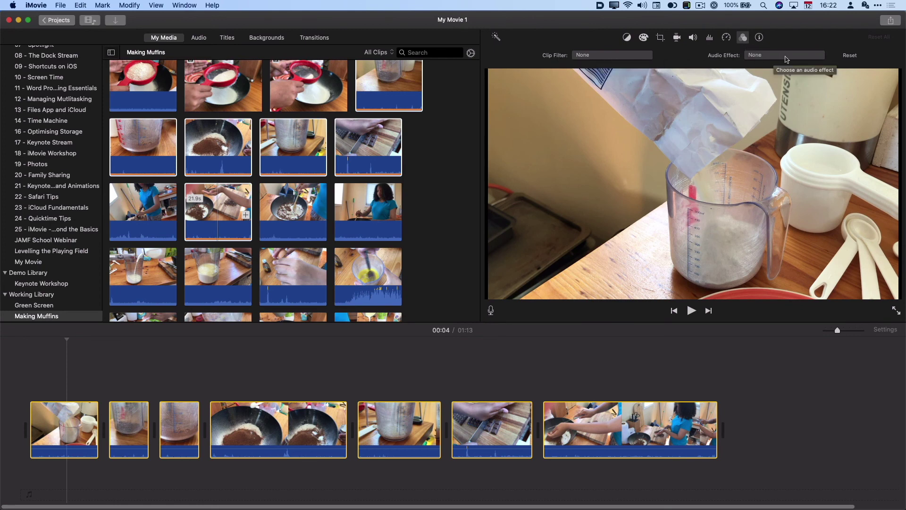
{"action": "left_click", "coordinate": [633, 56]}
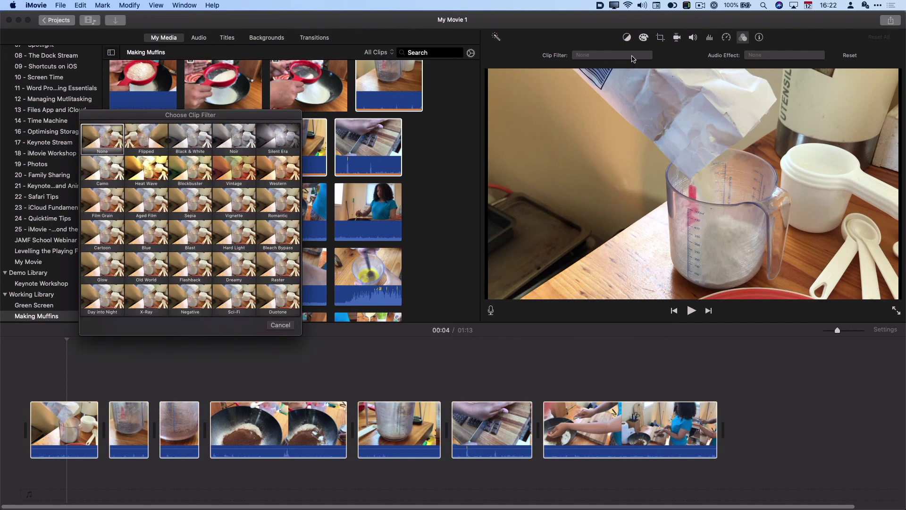
{"action": "left_click_drag", "start_coordinate": [201, 114], "coordinate": [579, 157]}
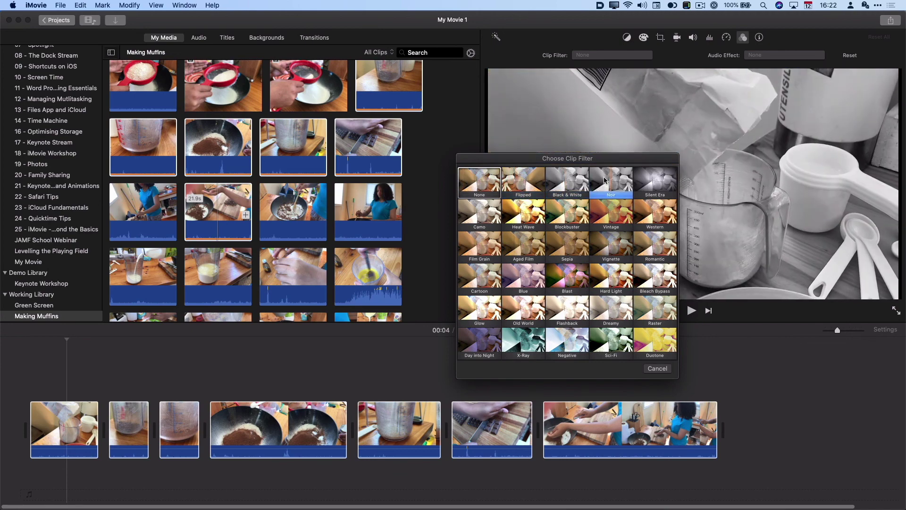
{"action": "left_click_drag", "start_coordinate": [584, 159], "coordinate": [363, 92]}
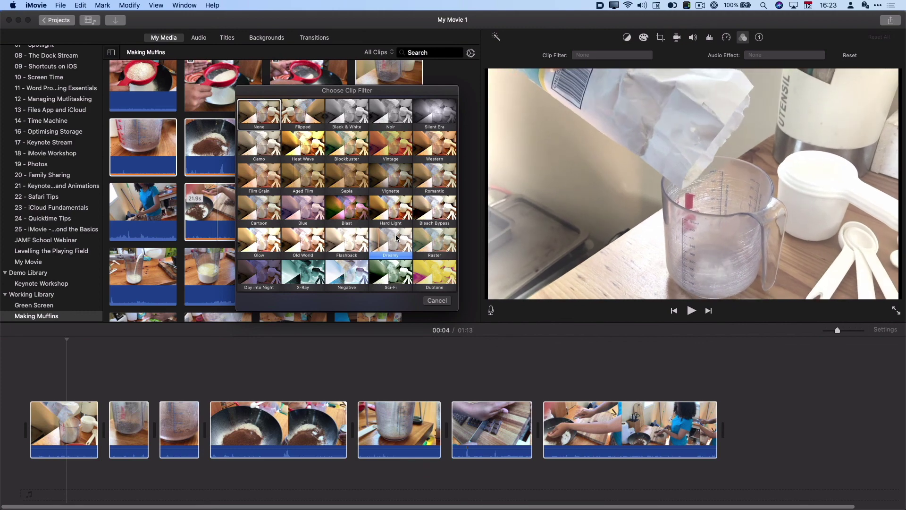
{"action": "left_click", "coordinate": [392, 274]}
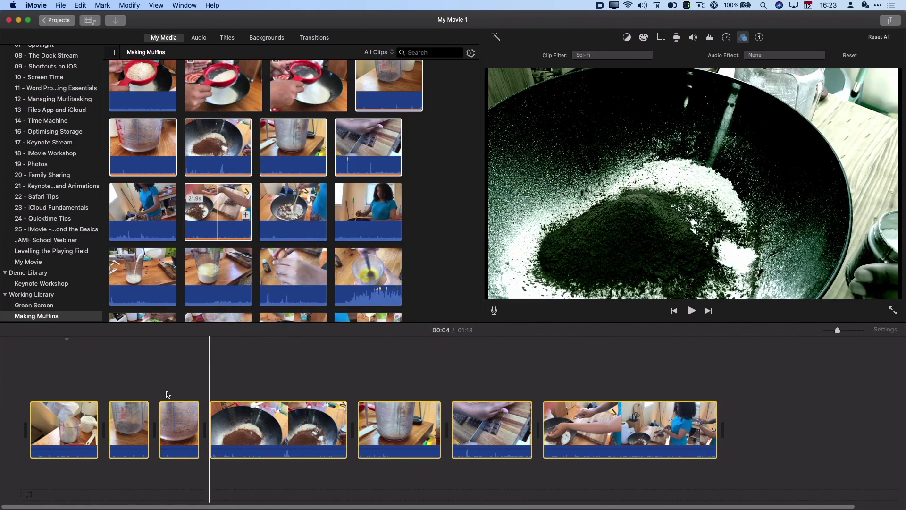
Play back the opening Sci-Fi-filtered clips, and open the audio effect choices
{"action": "key", "text": "space"}
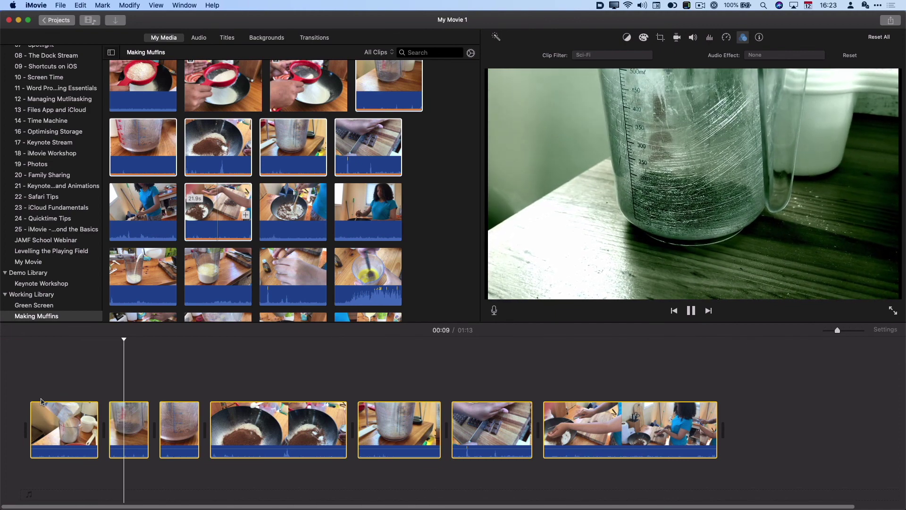
{"action": "key", "text": "space"}
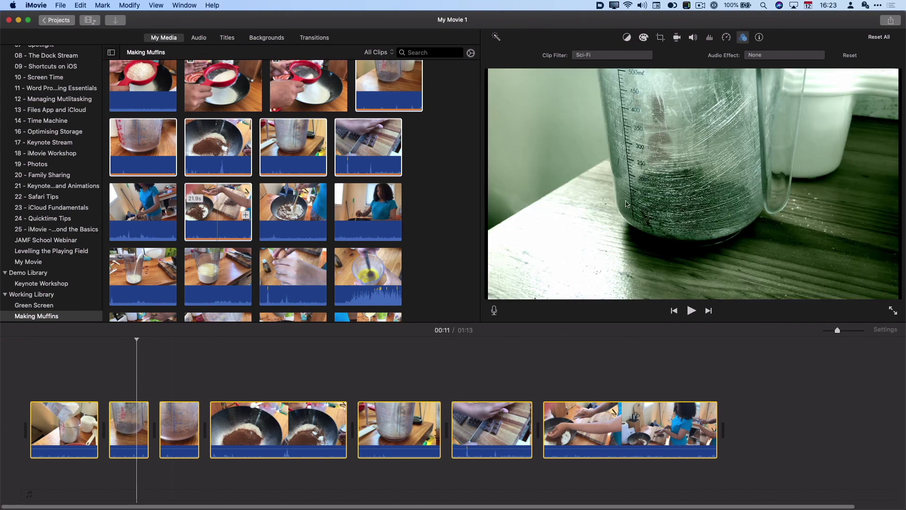
{"action": "left_click", "coordinate": [765, 55]}
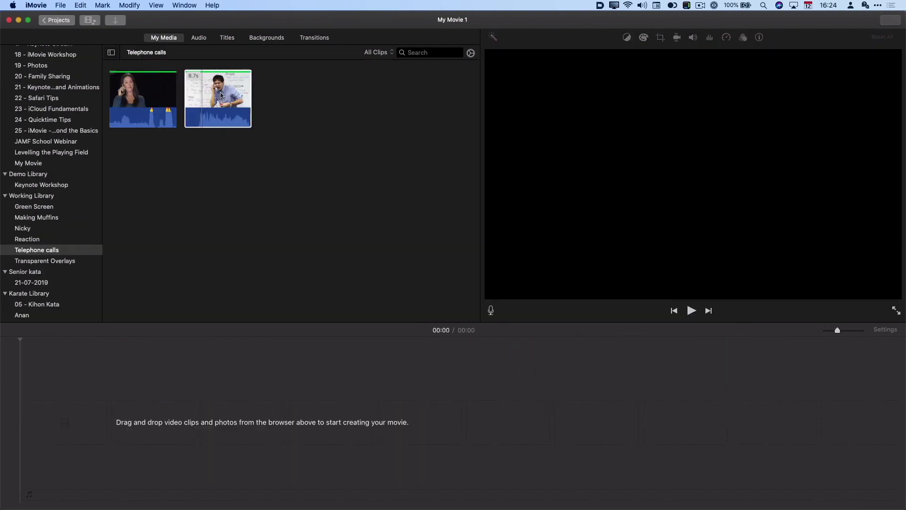
Add the 8.7-second clip of the man on the phone with its silent opening trimmed off, and play it back
{"action": "left_click_drag", "start_coordinate": [222, 96], "coordinate": [87, 415]}
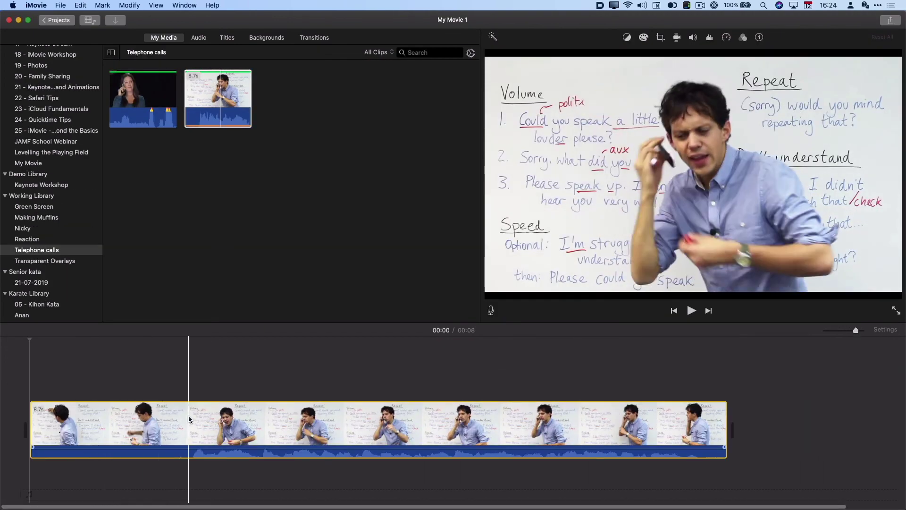
{"action": "key", "text": "alt+slash"}
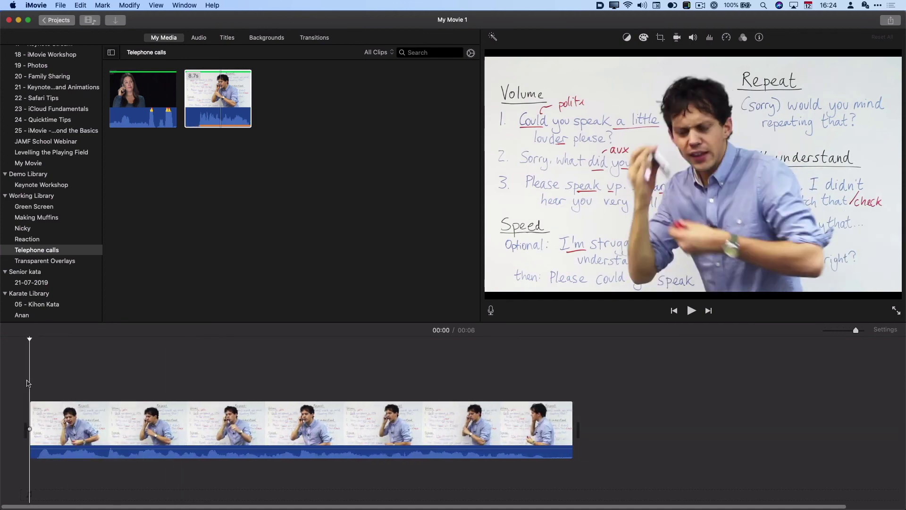
{"action": "key", "text": "space"}
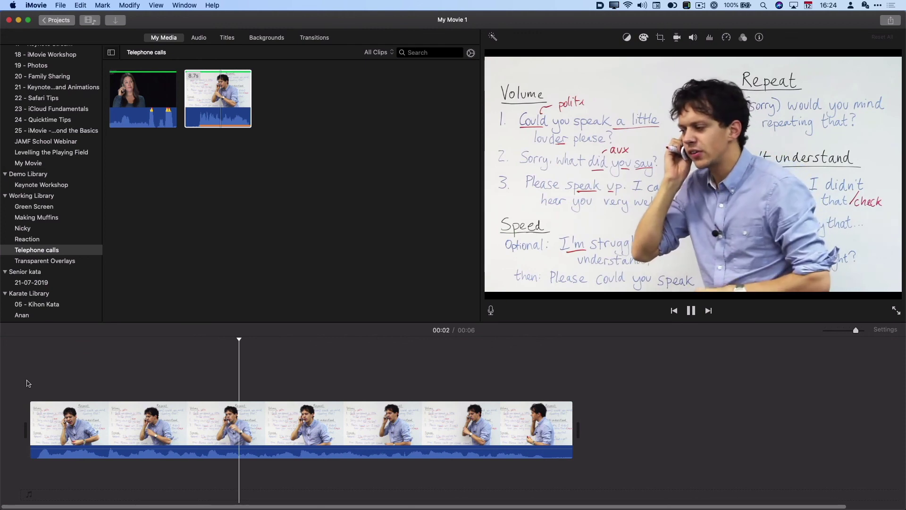
{"action": "key", "text": "space"}
Apply the Telephone audio effect to the phone call clip in the timeline and play back the result
{"action": "left_click", "coordinate": [93, 425]}
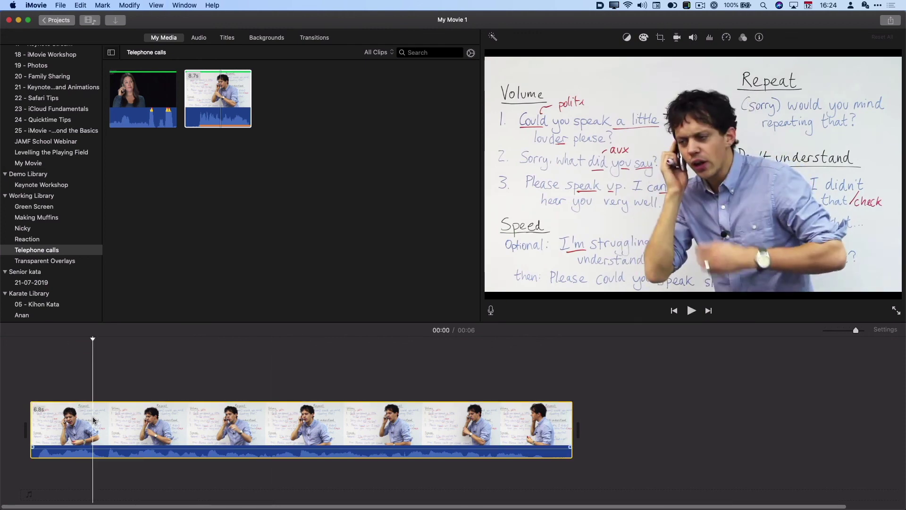
{"action": "left_click", "coordinate": [743, 37]}
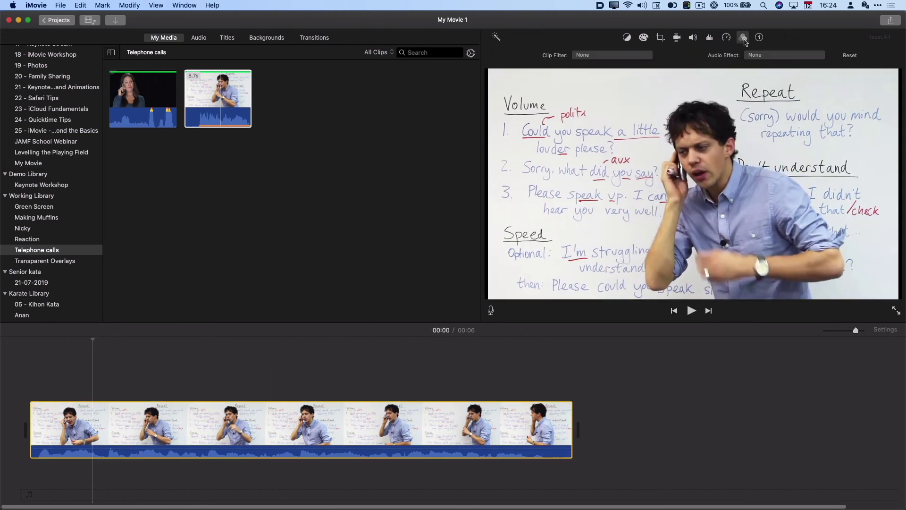
{"action": "left_click", "coordinate": [761, 54]}
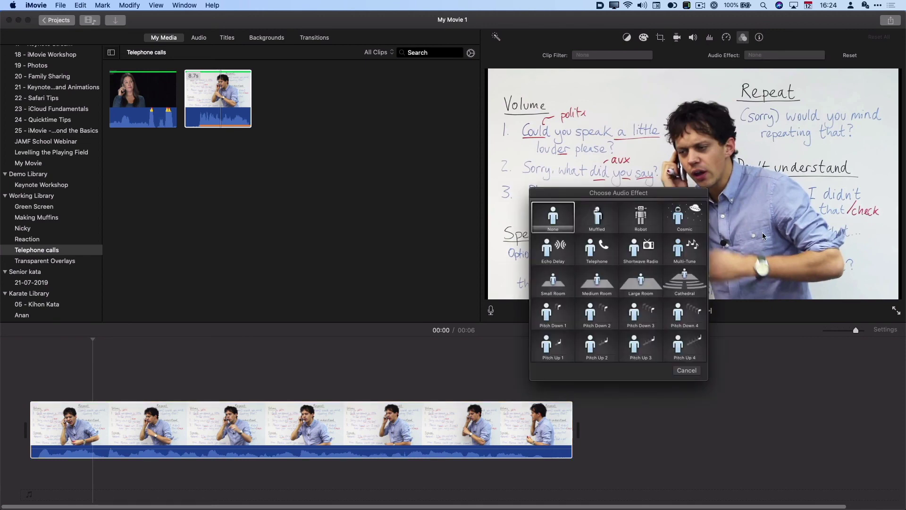
{"action": "left_click", "coordinate": [590, 254]}
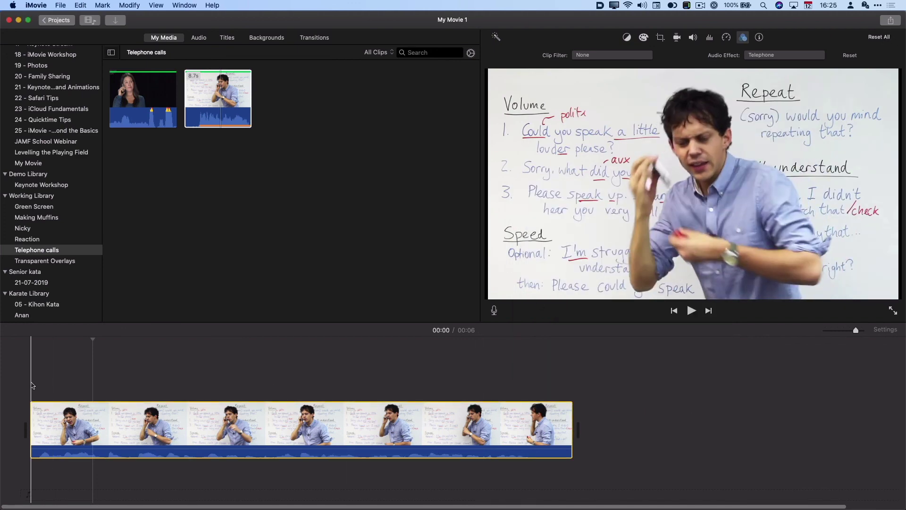
{"action": "key", "text": "space"}
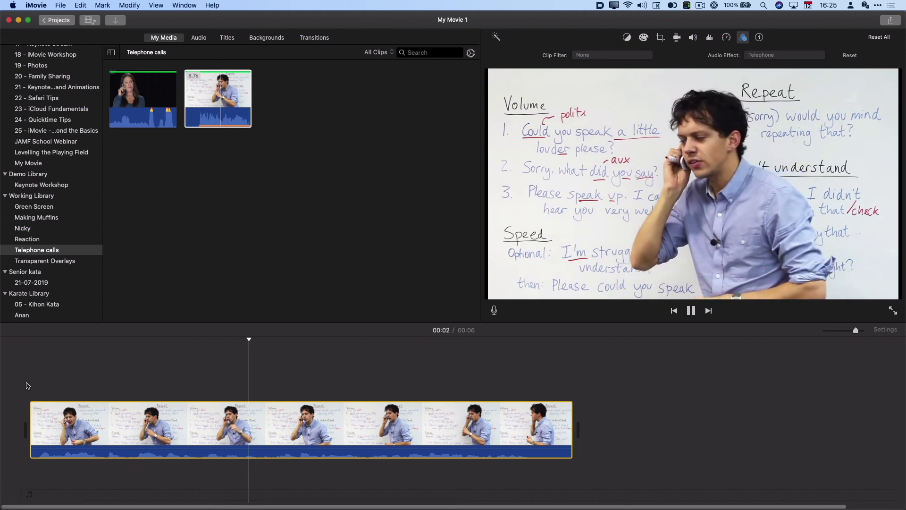
{"action": "key", "text": "space"}
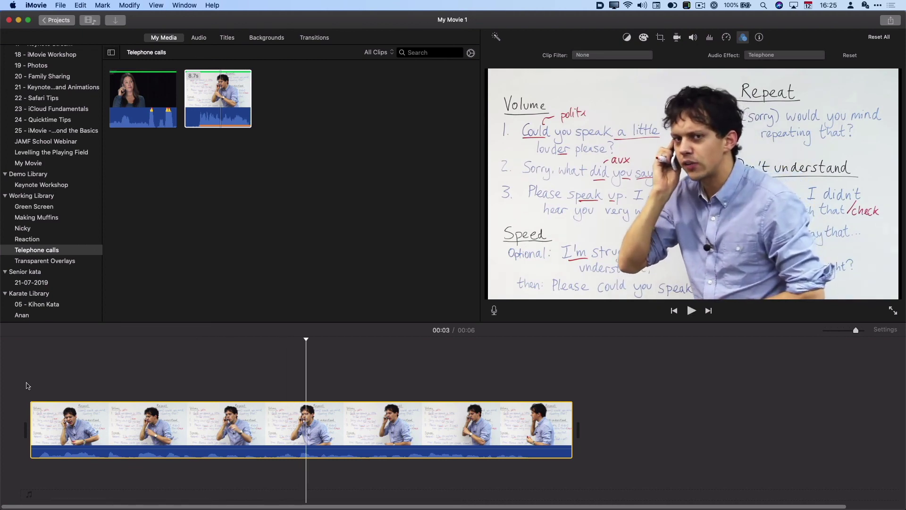